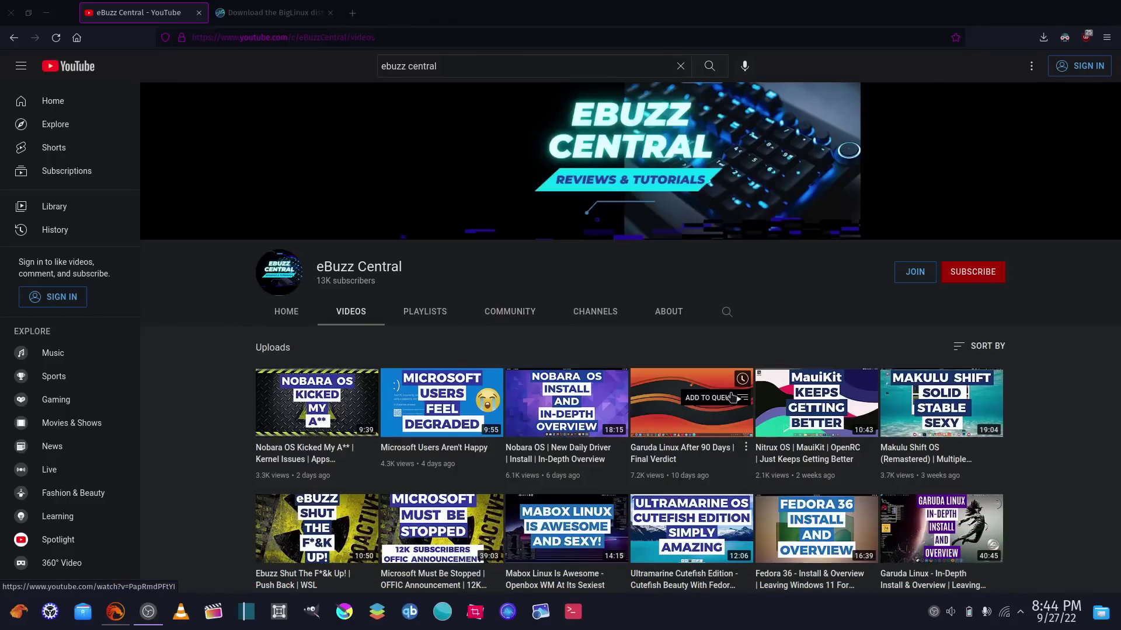
Examine the BigLinux download page's kernel editions, bundled programs, USB tools, hardware requirements and version guidance, and close the browser
{"action": "left_click", "coordinate": [286, 14]}
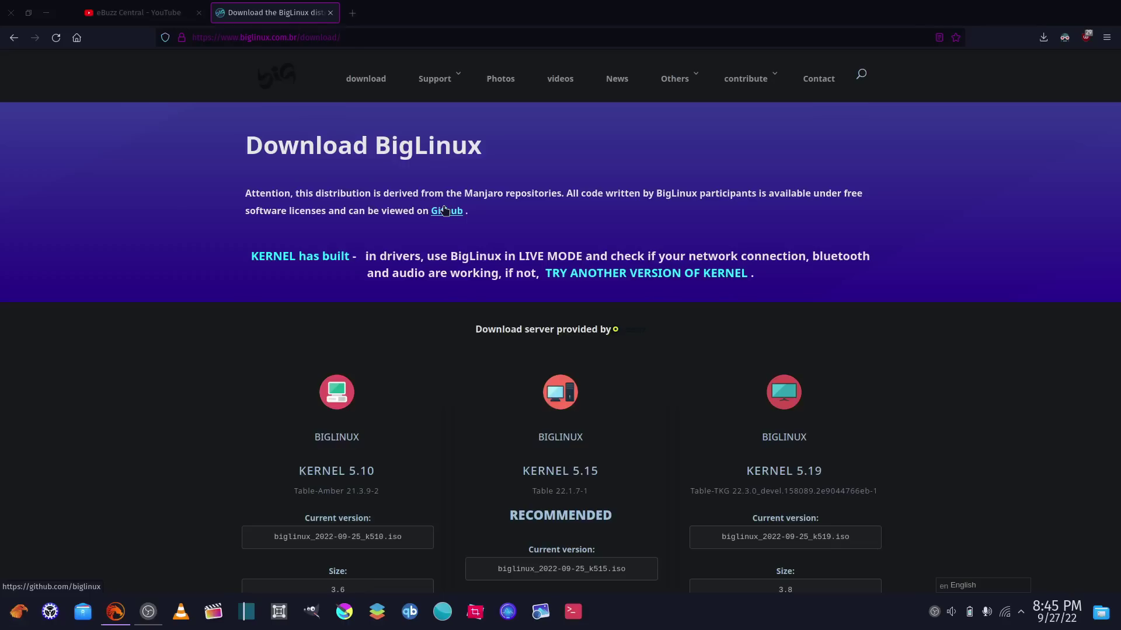
{"action": "scroll", "coordinate": [474, 244], "scroll_direction": "down", "scroll_amount": 5}
{"action": "scroll", "coordinate": [474, 244], "scroll_direction": "up", "scroll_amount": 2}
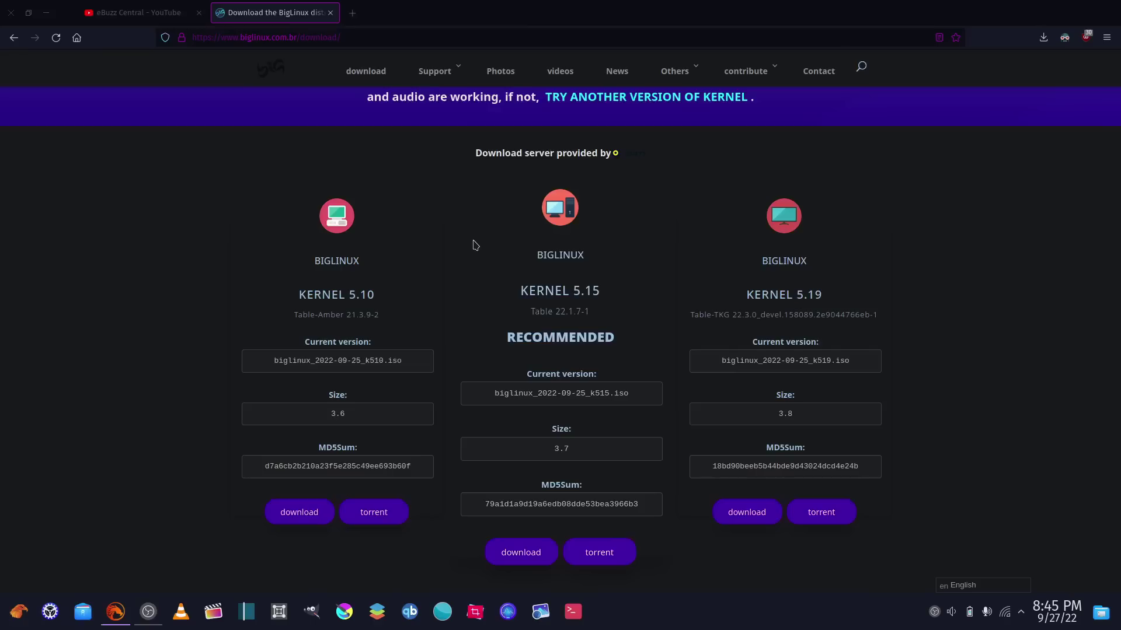
{"action": "scroll", "coordinate": [475, 245], "scroll_direction": "down", "scroll_amount": 5}
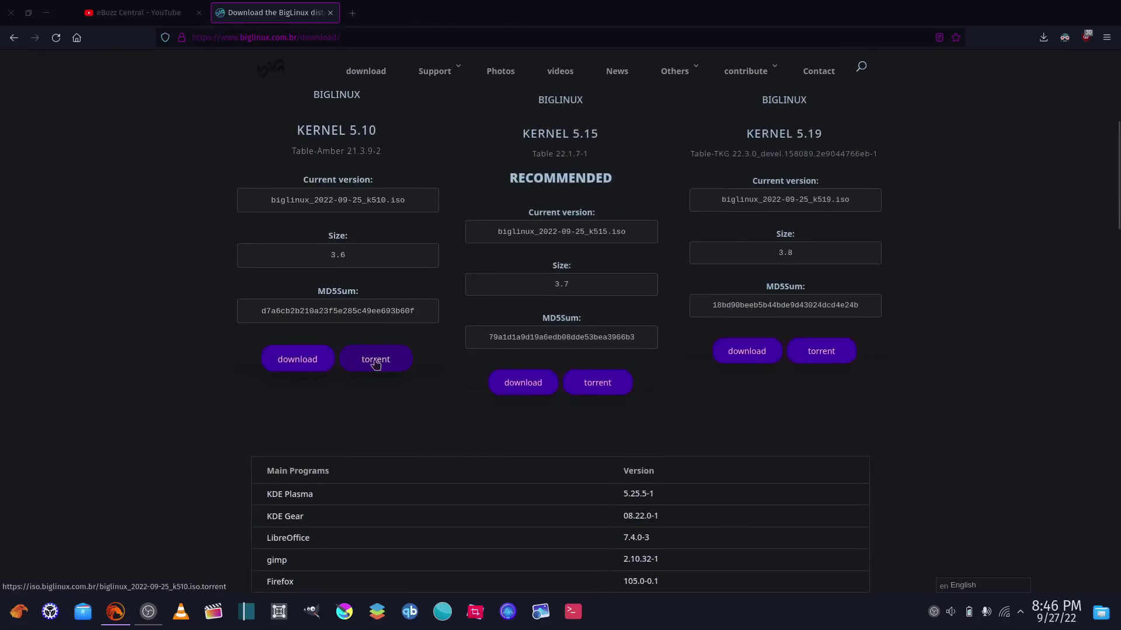
{"action": "scroll", "coordinate": [376, 363], "scroll_direction": "down", "scroll_amount": 5}
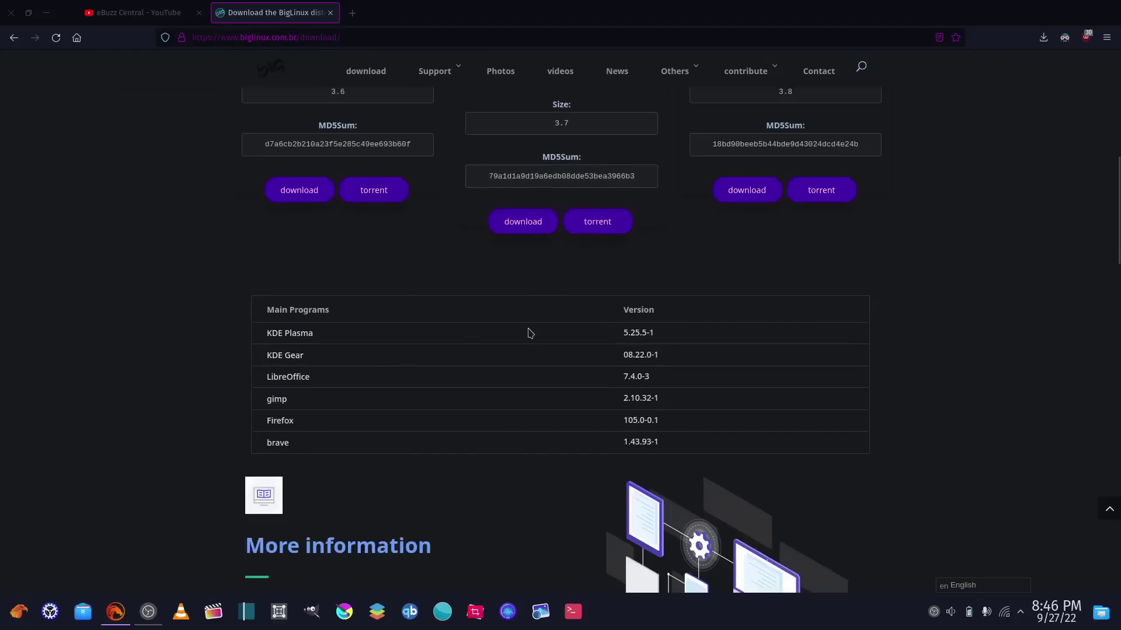
{"action": "scroll", "coordinate": [528, 343], "scroll_direction": "down", "scroll_amount": 5}
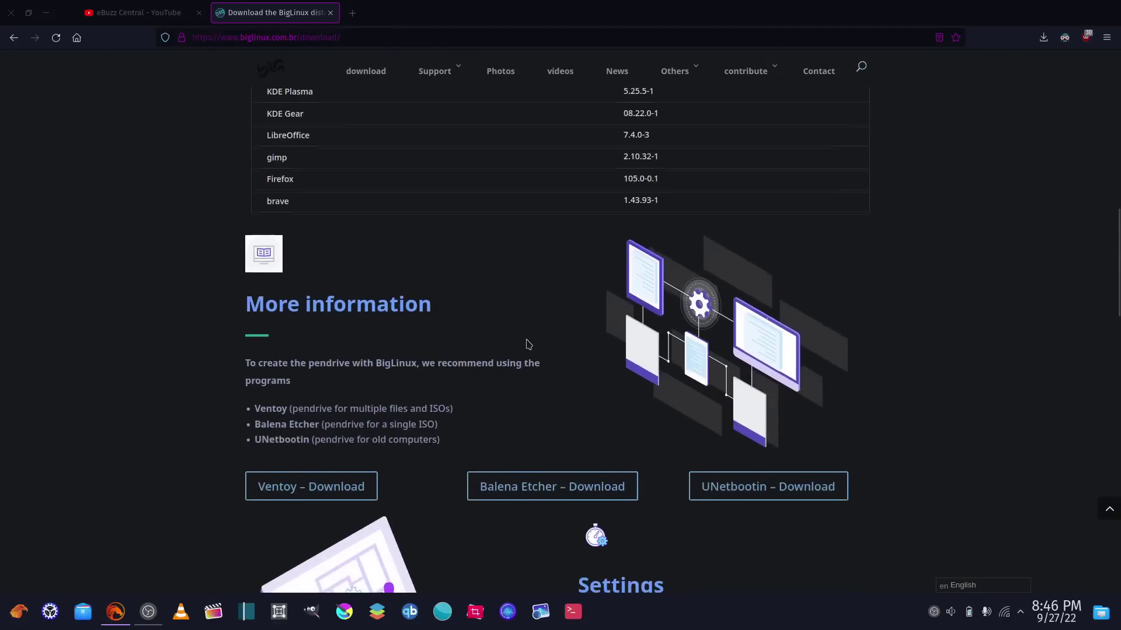
{"action": "scroll", "coordinate": [528, 343], "scroll_direction": "down", "scroll_amount": 1}
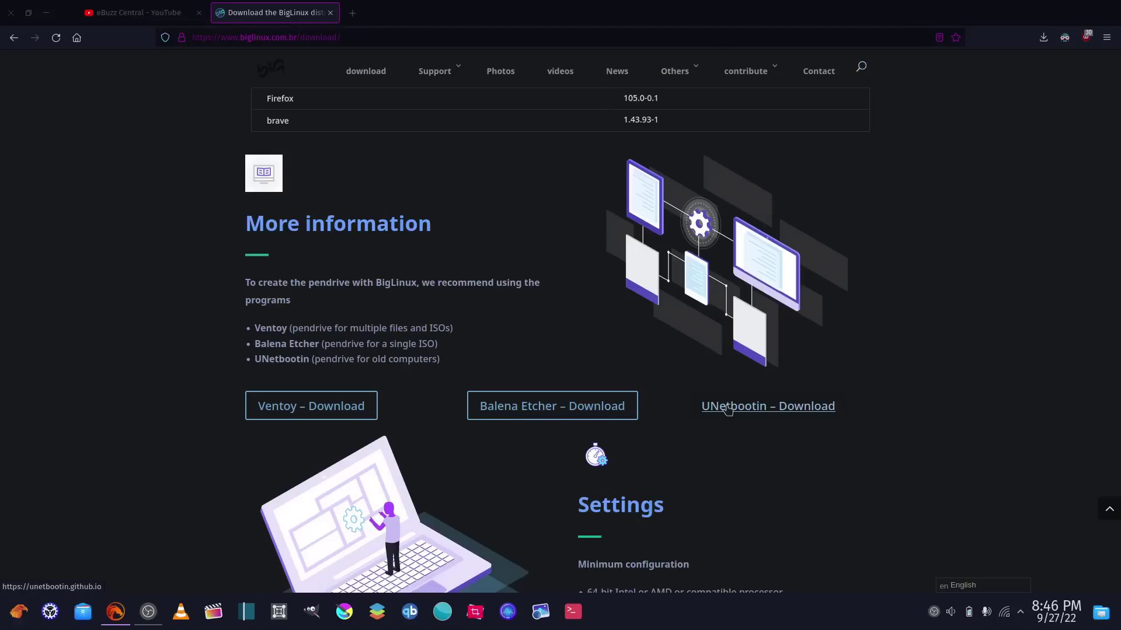
{"action": "scroll", "coordinate": [728, 410], "scroll_direction": "down", "scroll_amount": 5}
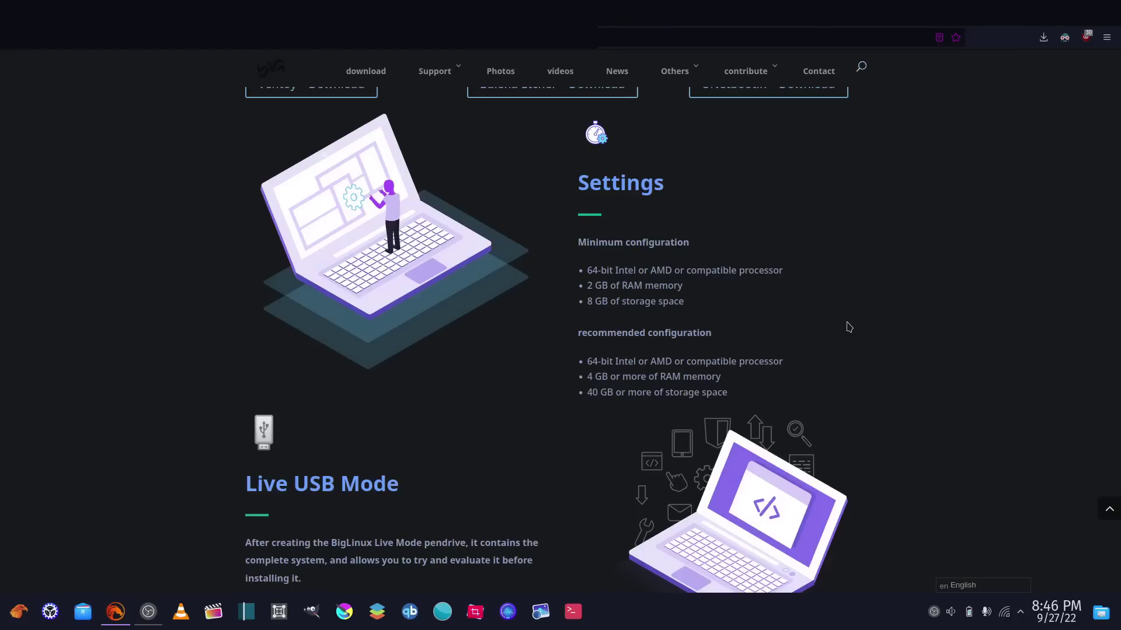
{"action": "scroll", "coordinate": [848, 326], "scroll_direction": "down", "scroll_amount": 7}
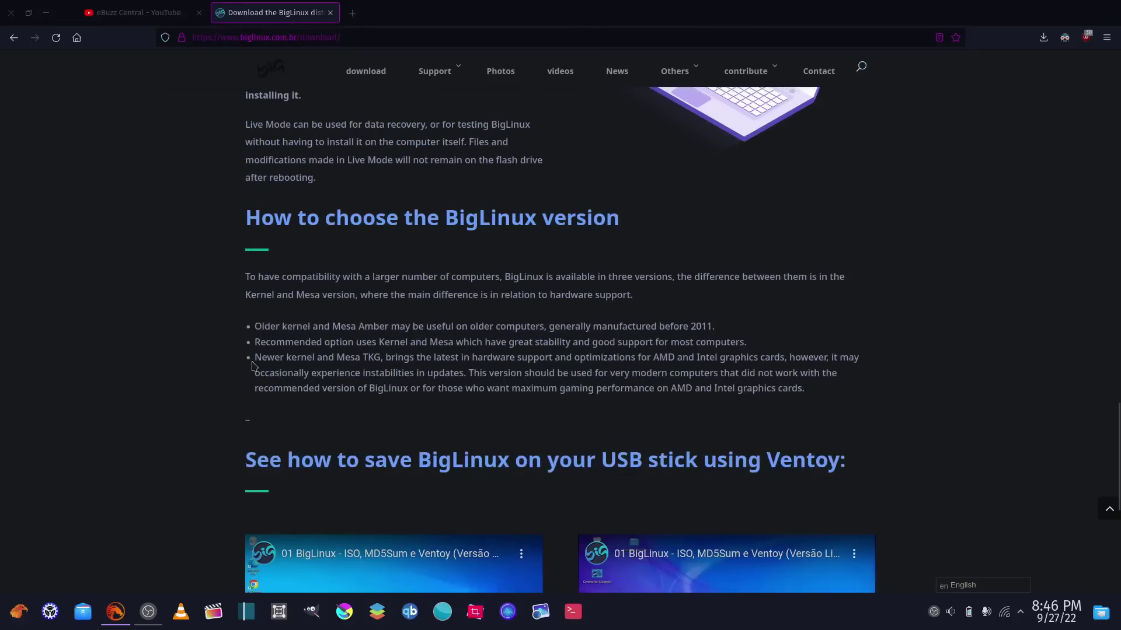
{"action": "scroll", "coordinate": [556, 280], "scroll_direction": "down", "scroll_amount": 2}
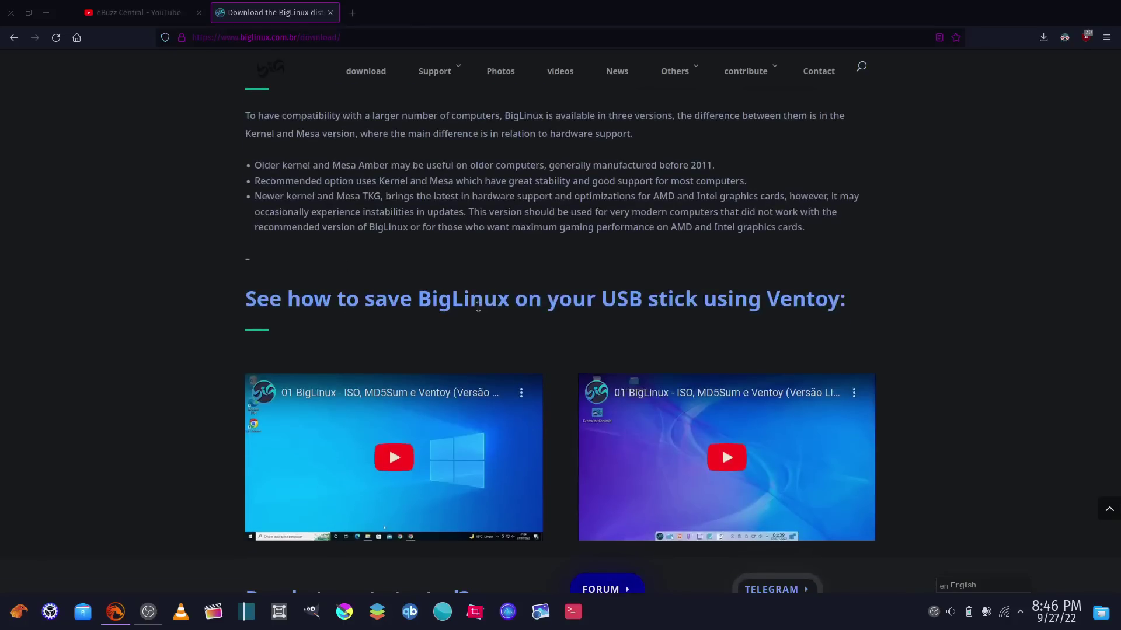
{"action": "scroll", "coordinate": [484, 307], "scroll_direction": "up", "scroll_amount": 12}
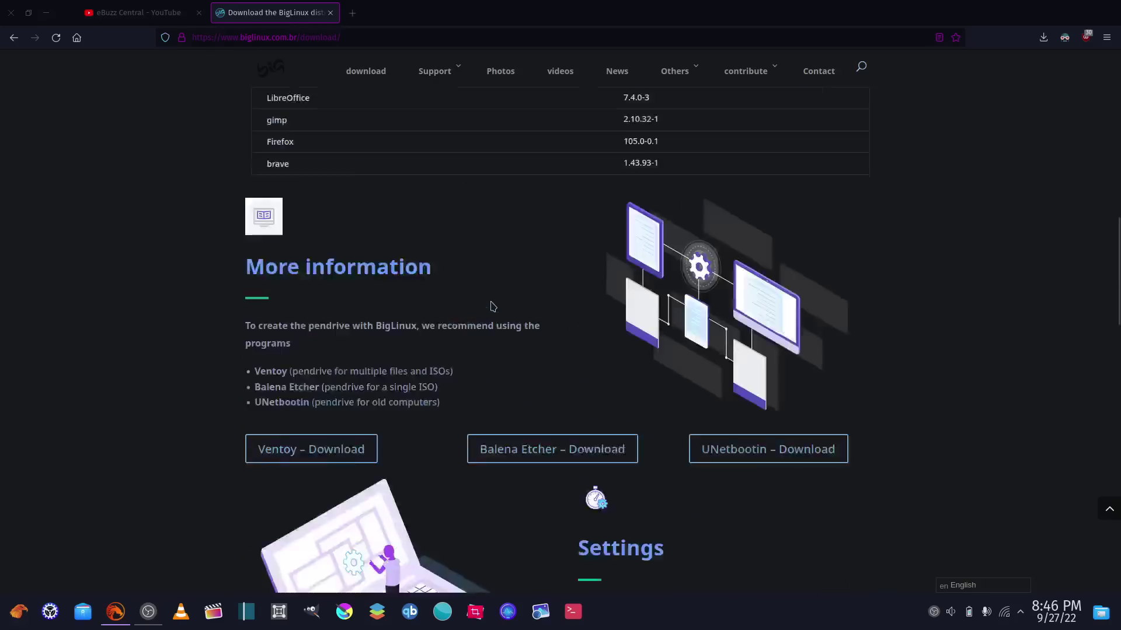
{"action": "scroll", "coordinate": [492, 307], "scroll_direction": "up", "scroll_amount": 5}
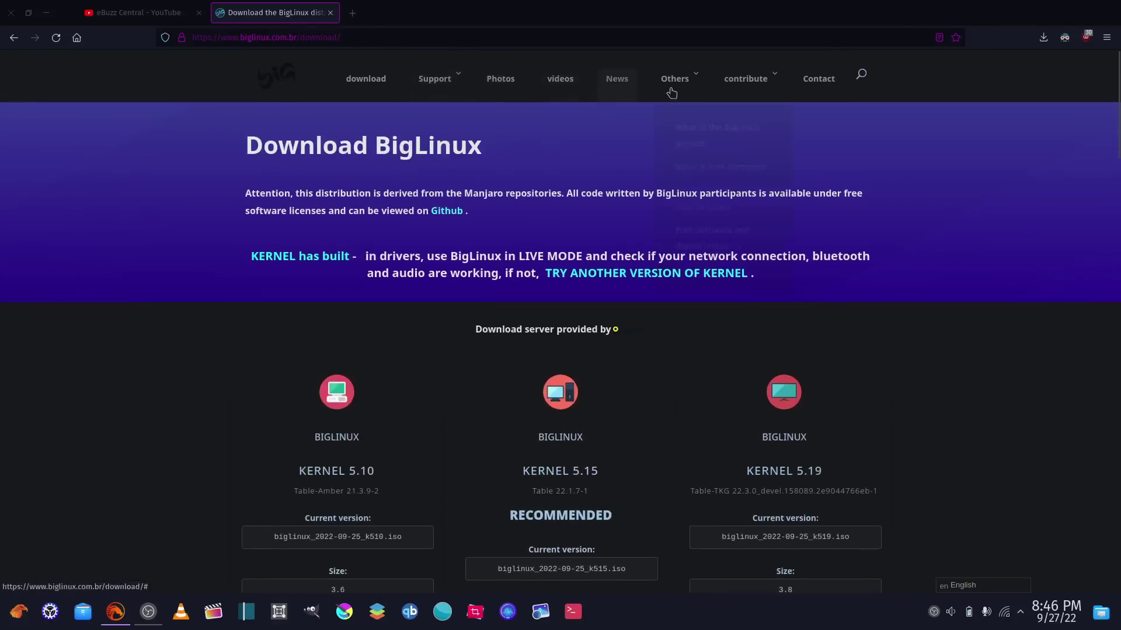
{"action": "mouse_move", "coordinate": [671, 90]}
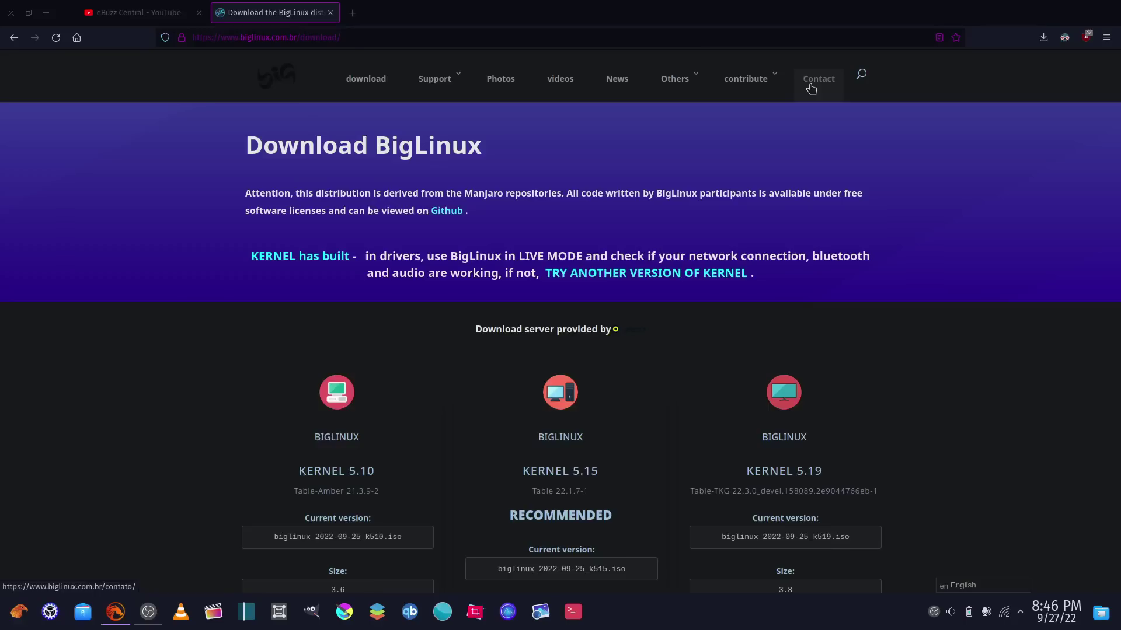
{"action": "left_click", "coordinate": [12, 12]}
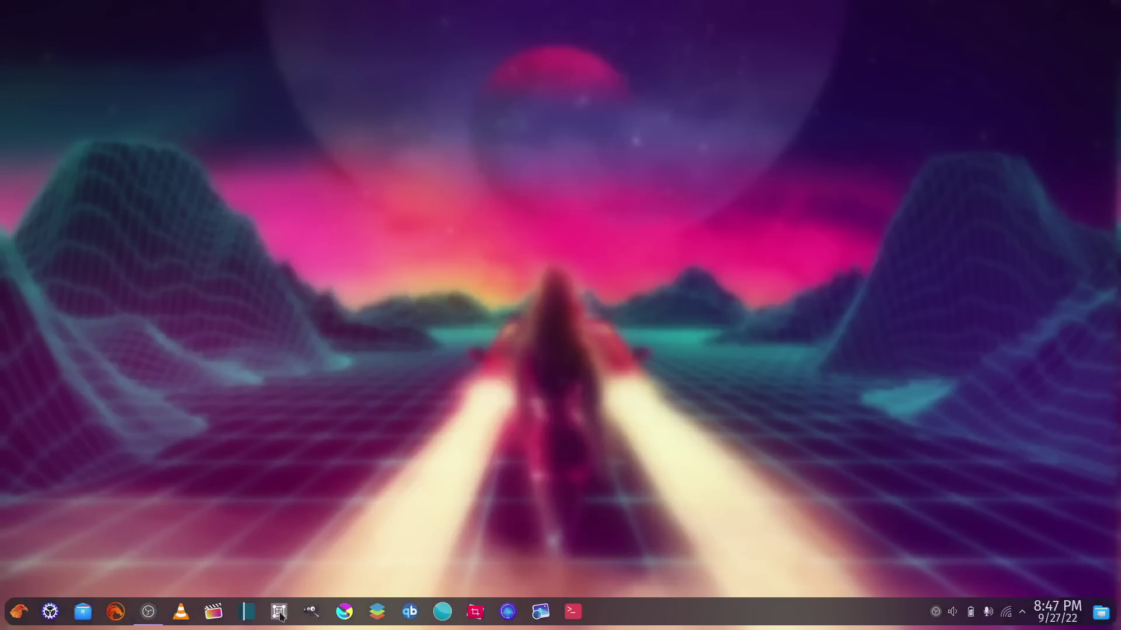
Start the biglinux_2022-09-25_k519 machine in Boxes, maximize its window and boot live mode with open source drivers
{"action": "left_click", "coordinate": [279, 613]}
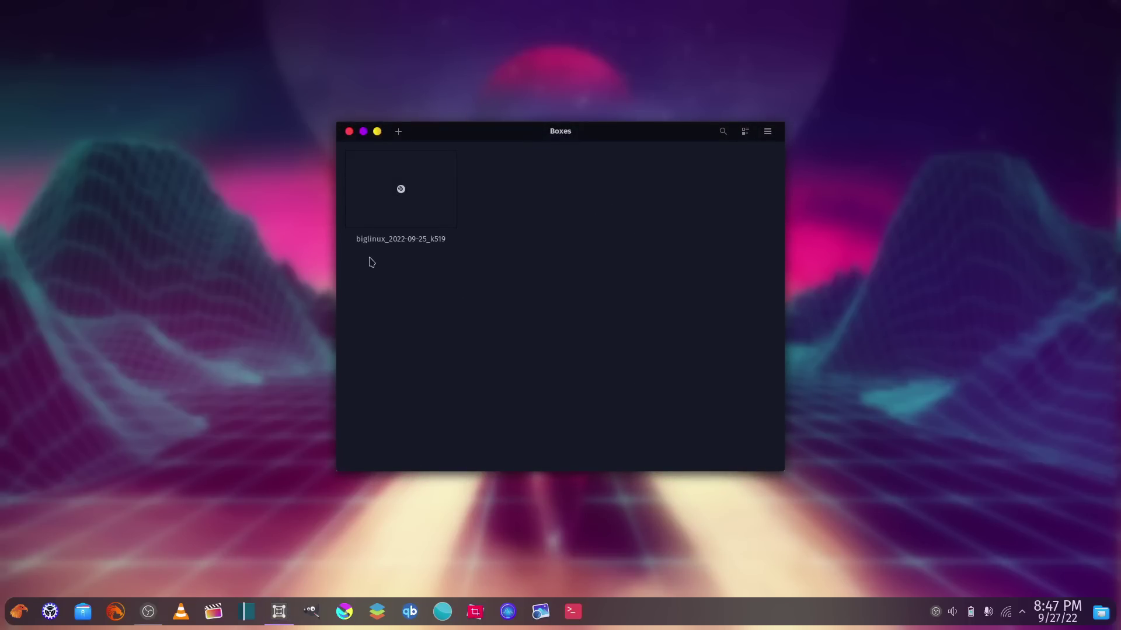
{"action": "left_click", "coordinate": [407, 198]}
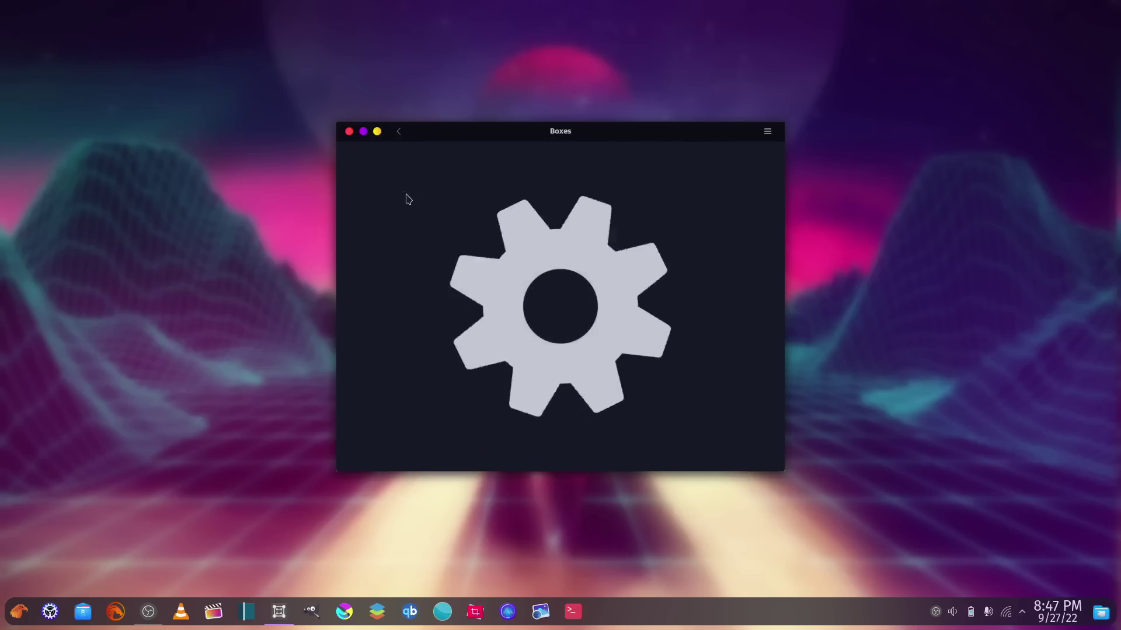
{"action": "left_click", "coordinate": [726, 131]}
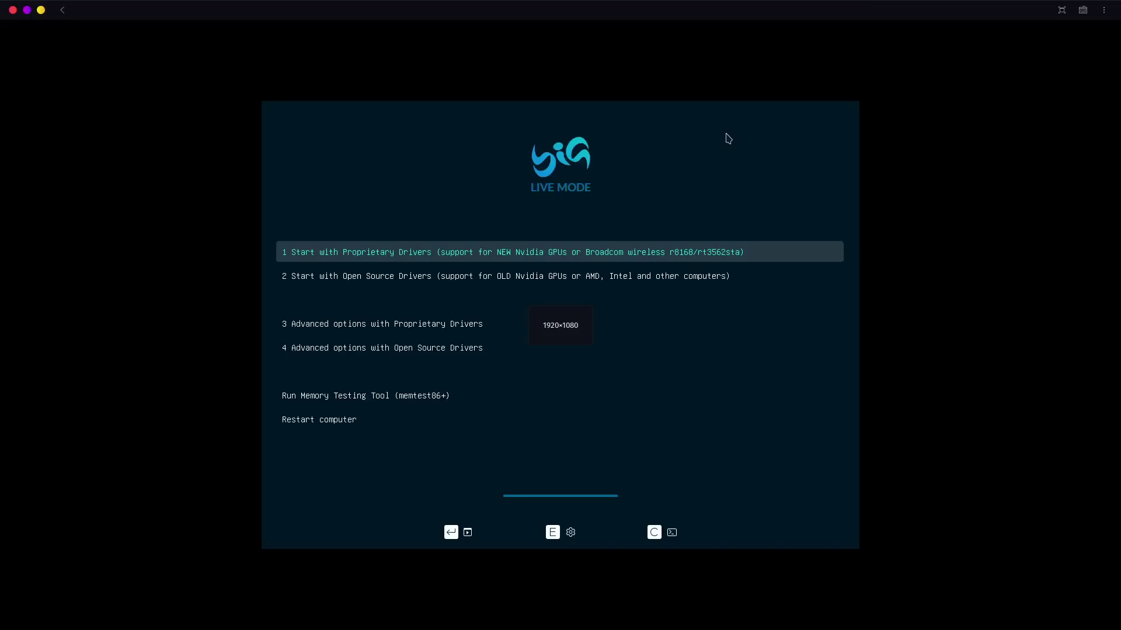
{"action": "key", "text": "Down"}
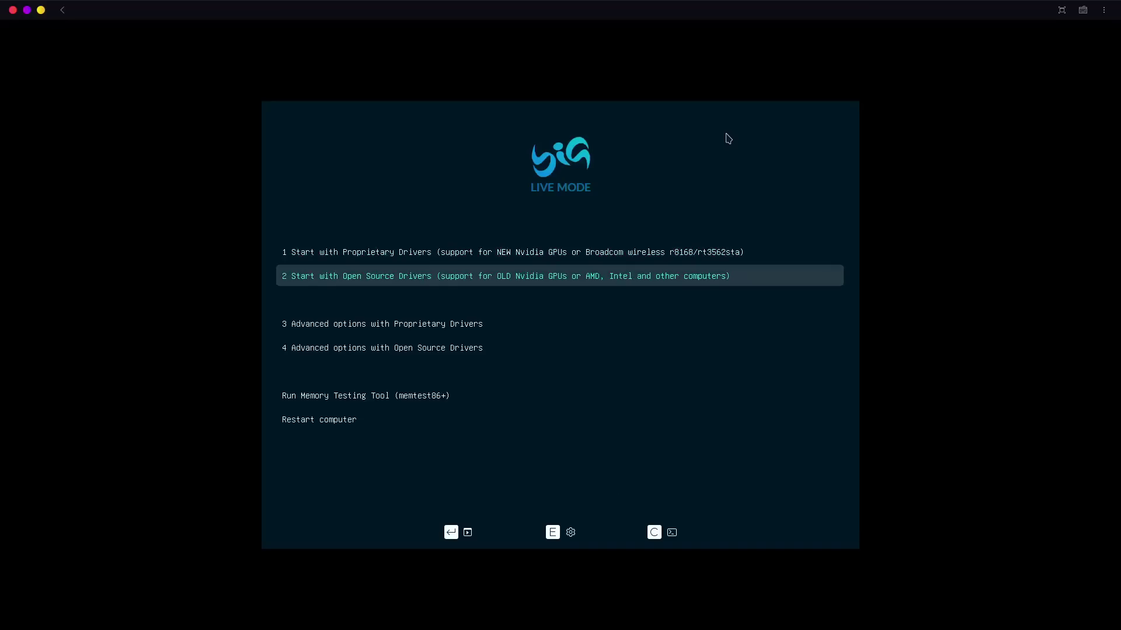
{"action": "key", "text": "Return"}
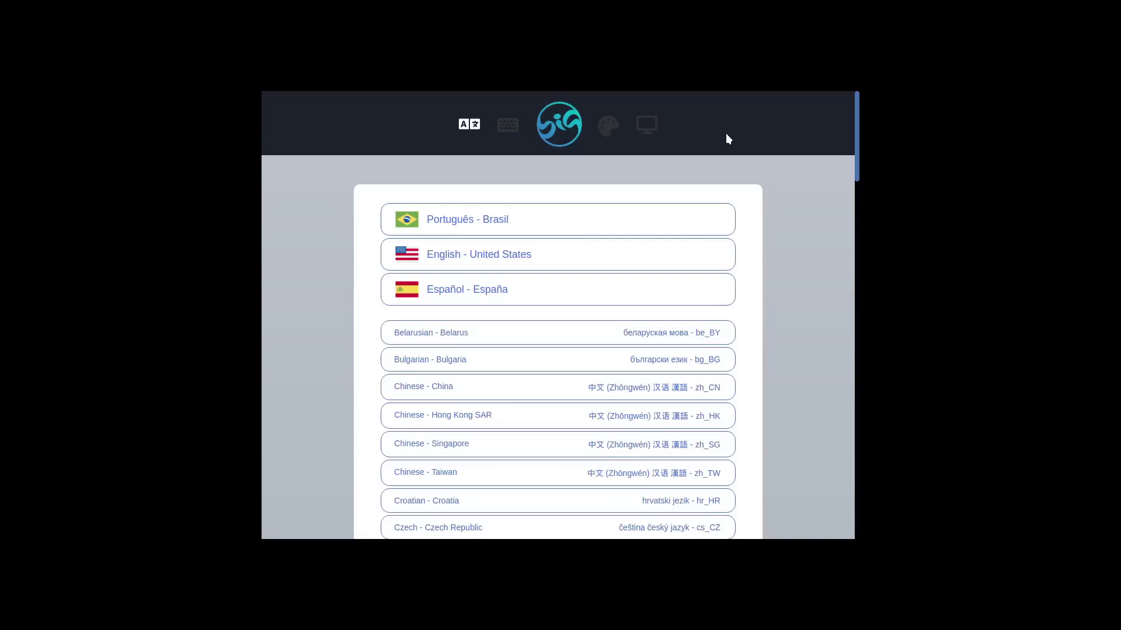
Set the live session's language to English - United States and its application theme to Breeze Dark
{"action": "left_click", "coordinate": [430, 259]}
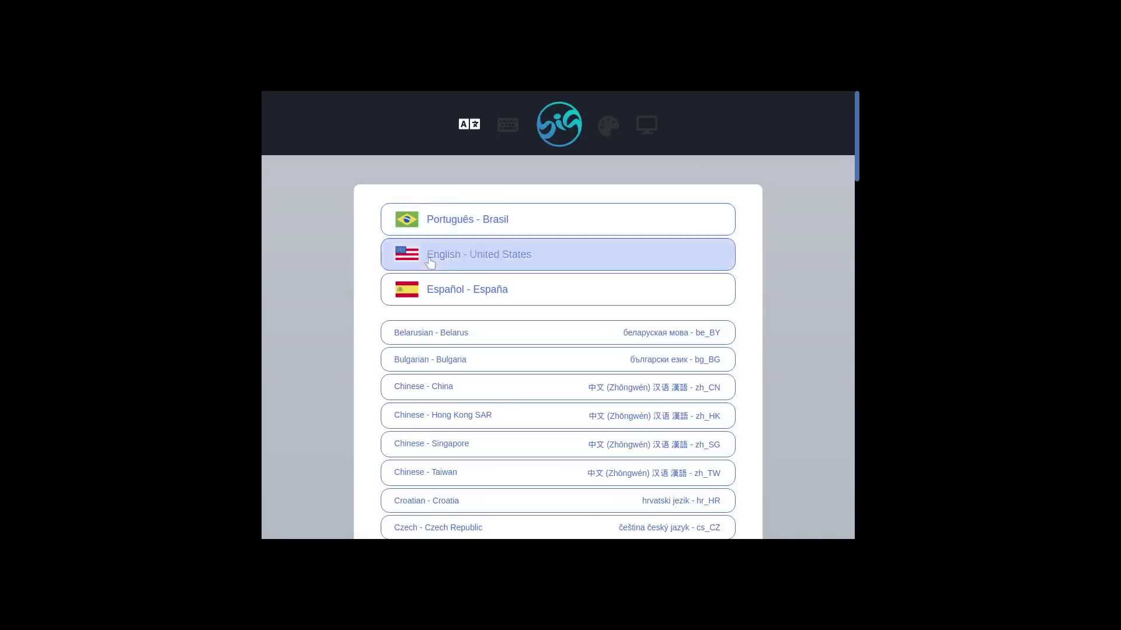
{"action": "left_click", "coordinate": [473, 257]}
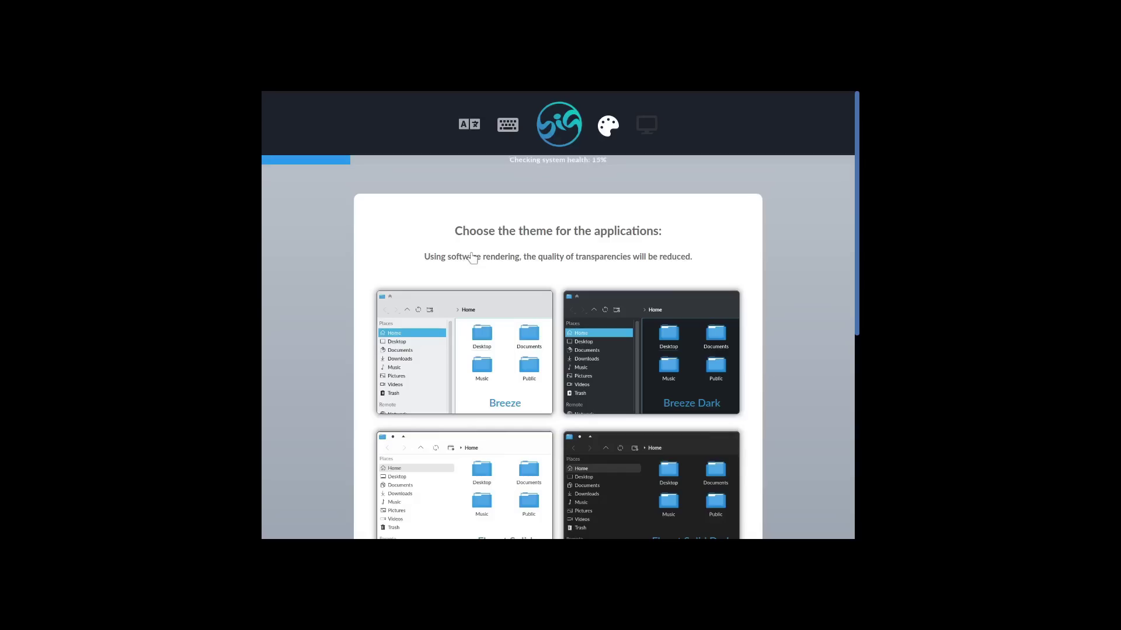
{"action": "scroll", "coordinate": [717, 323], "scroll_direction": "down", "scroll_amount": 1}
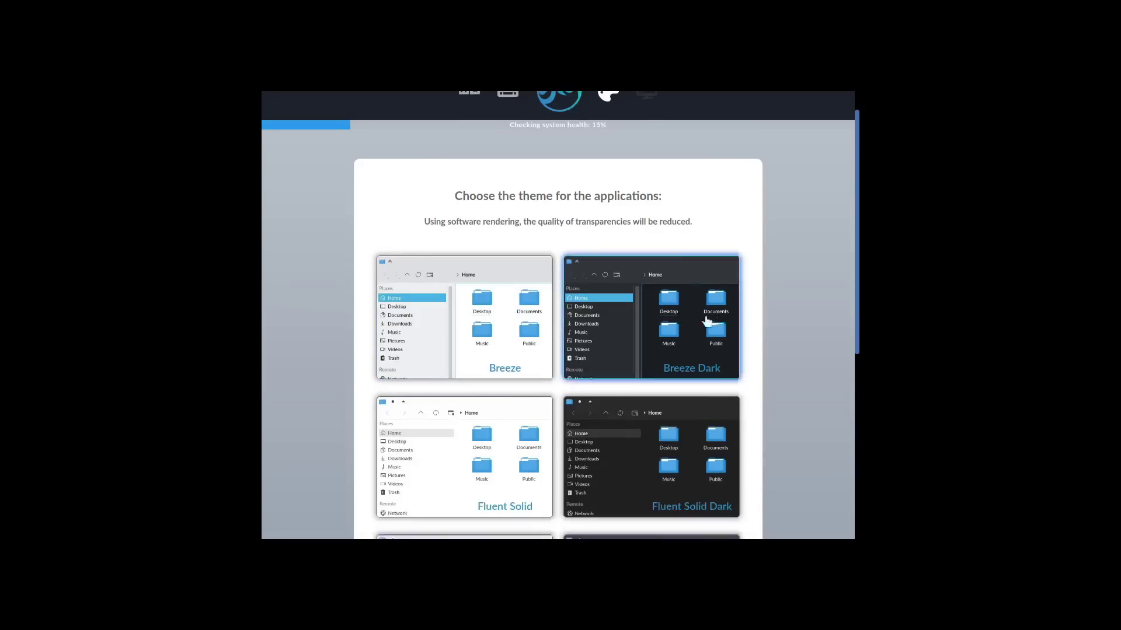
{"action": "scroll", "coordinate": [700, 361], "scroll_direction": "down", "scroll_amount": 1}
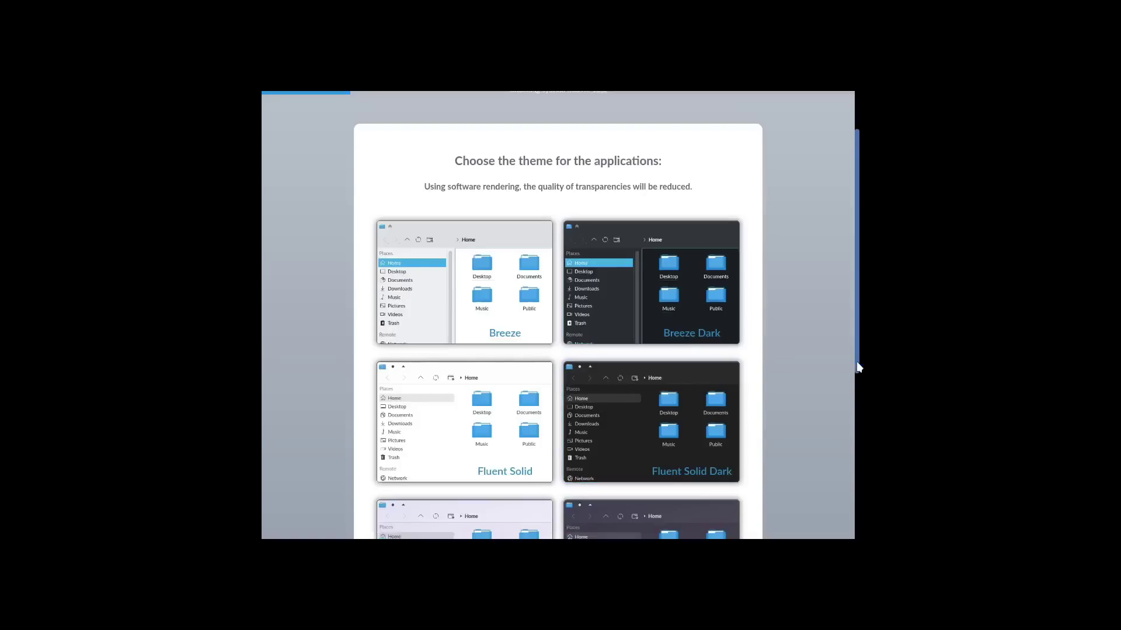
{"action": "mouse_move", "coordinate": [858, 367]}
{"action": "left_mouse_down"}
{"action": "mouse_move", "coordinate": [853, 508]}
{"action": "mouse_move", "coordinate": [853, 367]}
{"action": "left_mouse_up"}
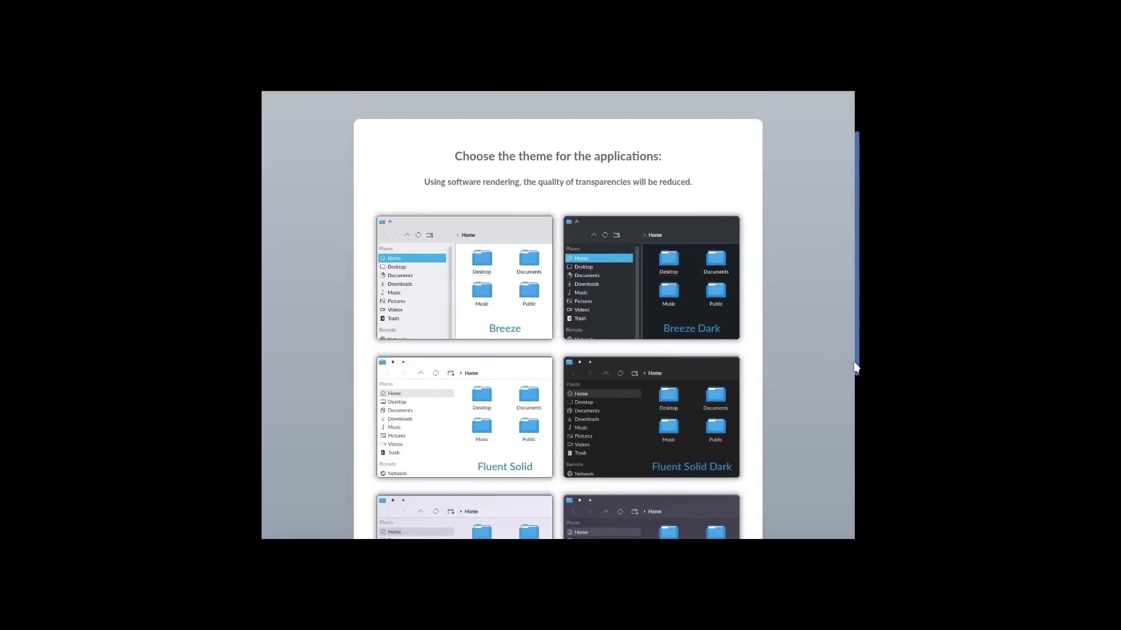
{"action": "left_click", "coordinate": [648, 308]}
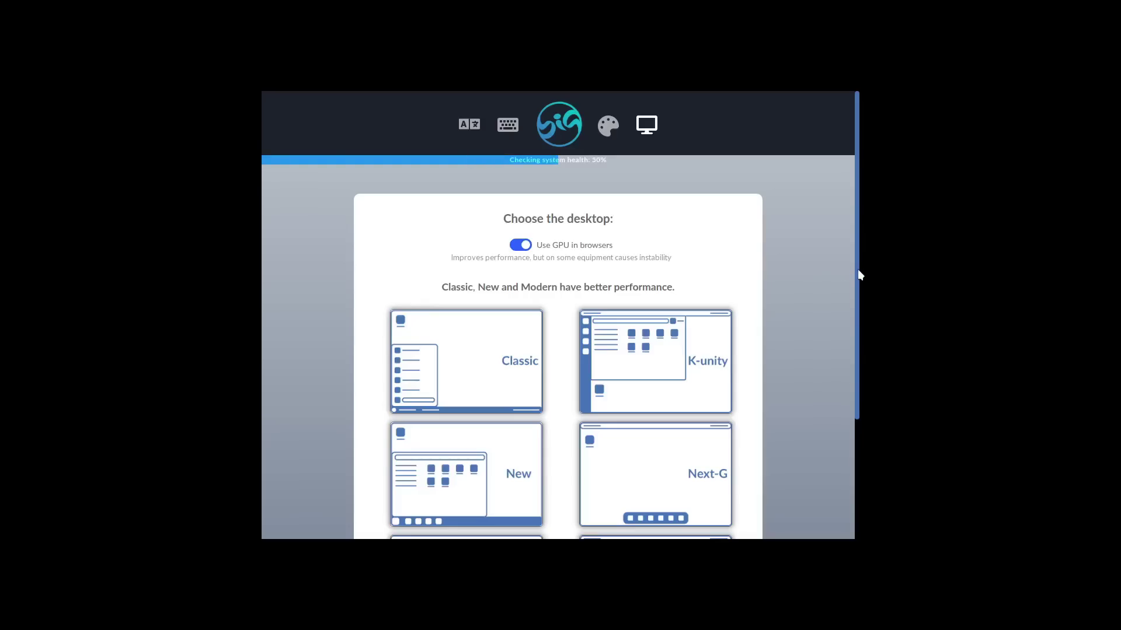
Choose the Next-G desktop layout for the live session
{"action": "left_click_drag", "start_coordinate": [857, 274], "coordinate": [855, 353]}
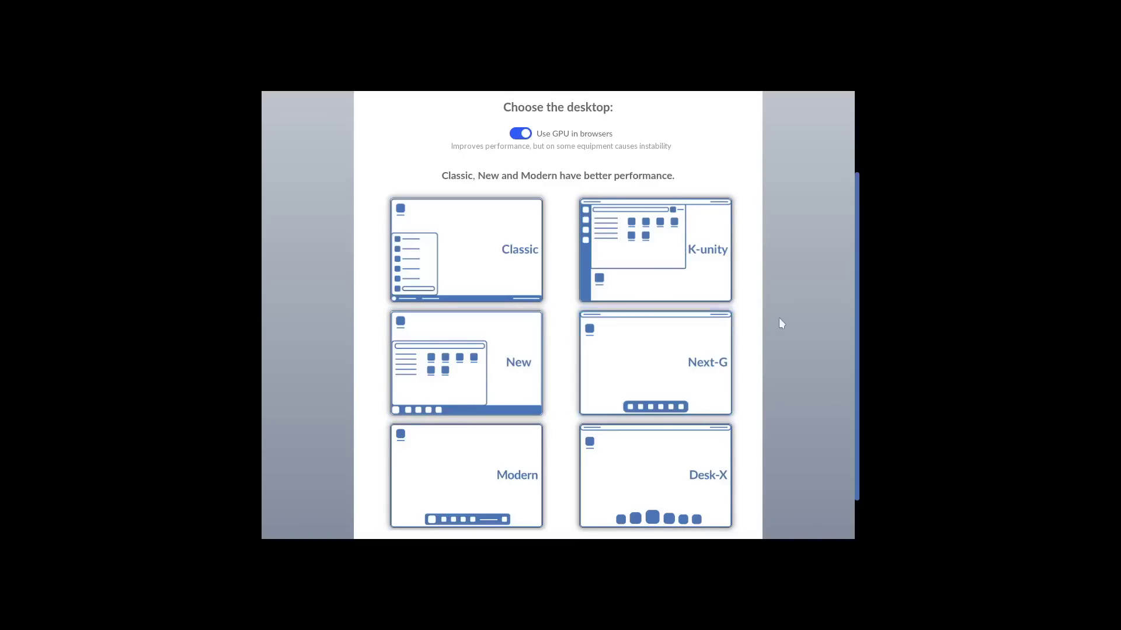
{"action": "left_click_drag", "start_coordinate": [857, 243], "coordinate": [858, 312]}
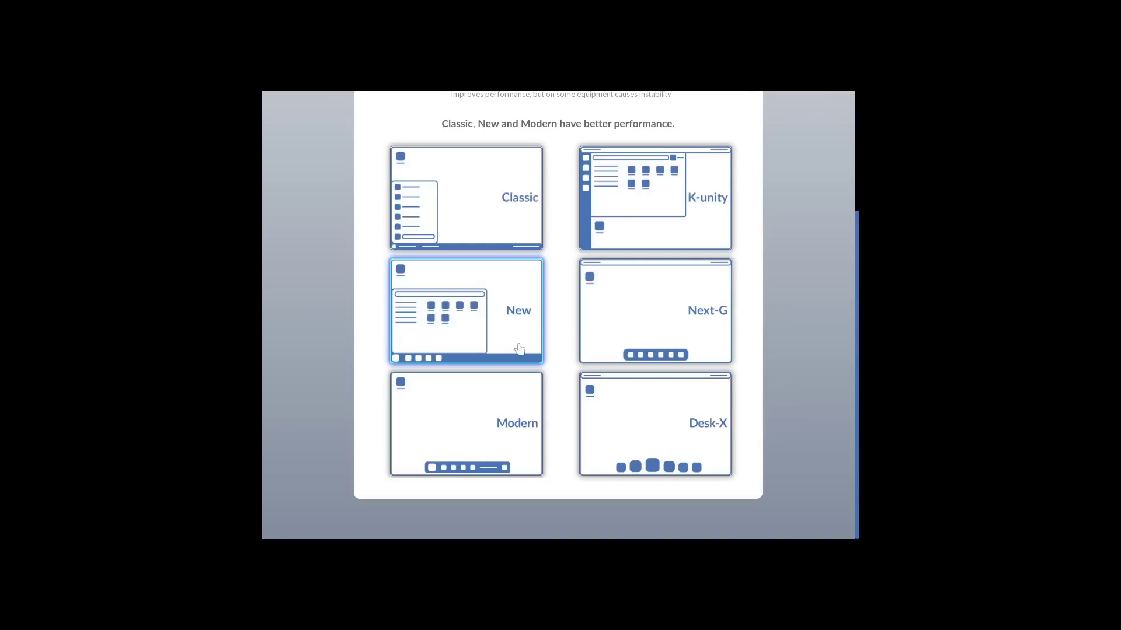
{"action": "left_click", "coordinate": [655, 326]}
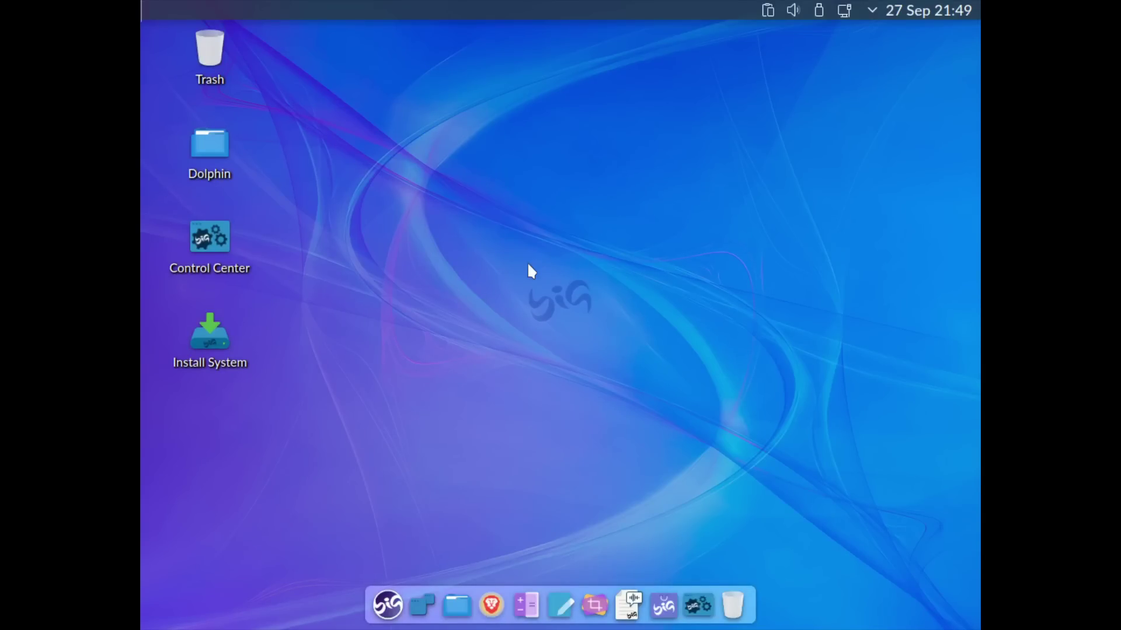
Search the applications for "settings", look over the system and hardware categories in Manjaro Settings Manager, and close it
{"action": "left_click", "coordinate": [388, 606]}
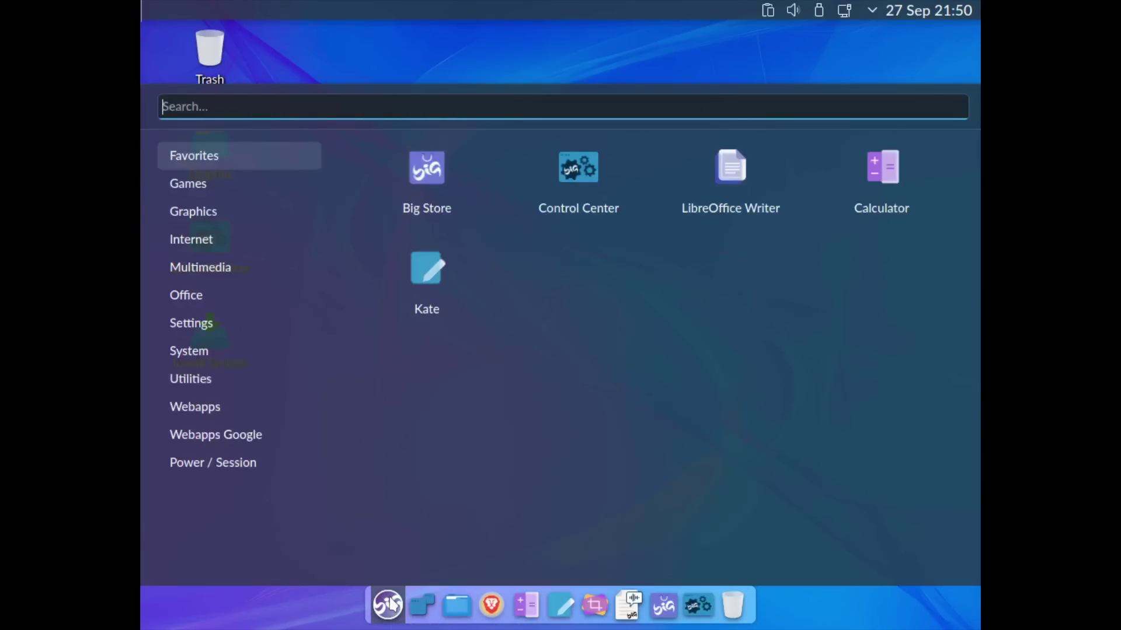
{"action": "type", "text": "settings"}
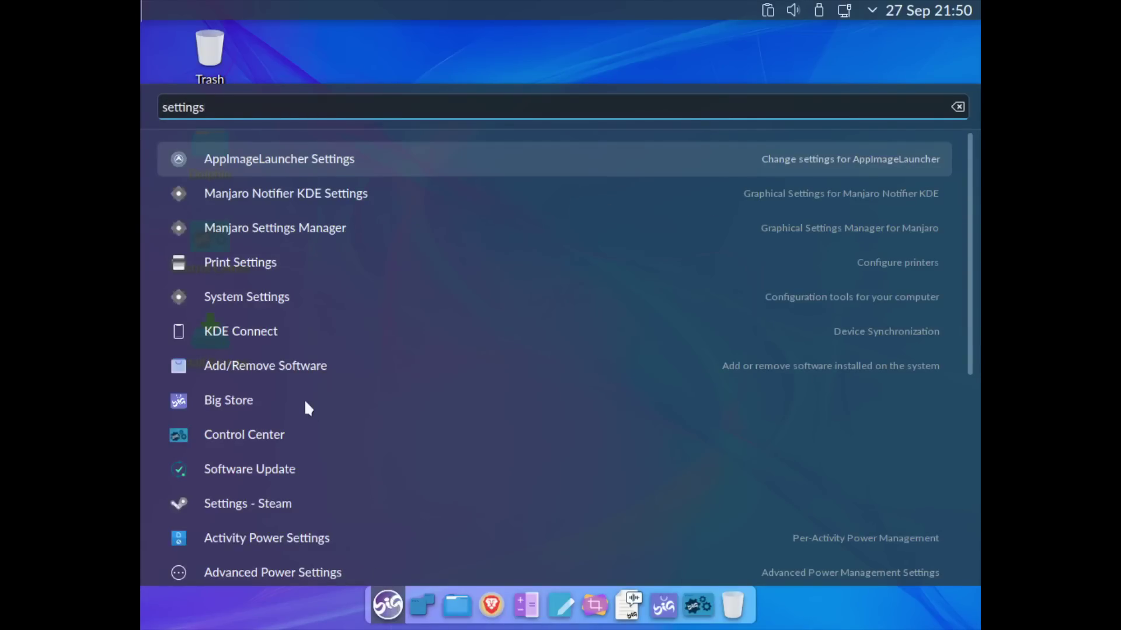
{"action": "left_click", "coordinate": [299, 243]}
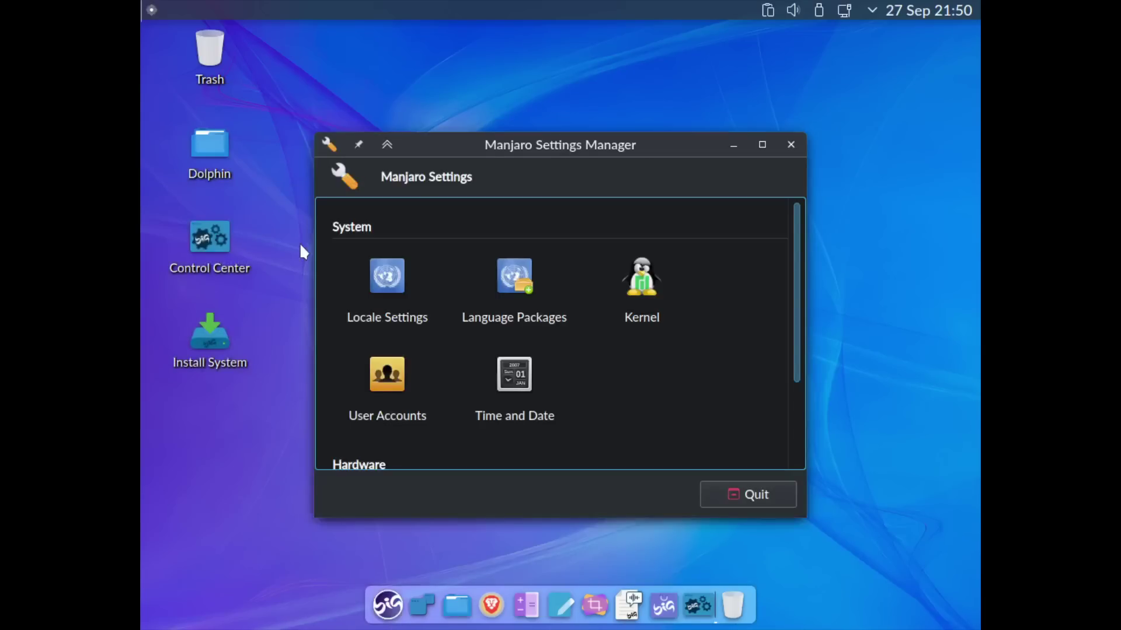
{"action": "scroll", "coordinate": [532, 293], "scroll_direction": "down", "scroll_amount": 2}
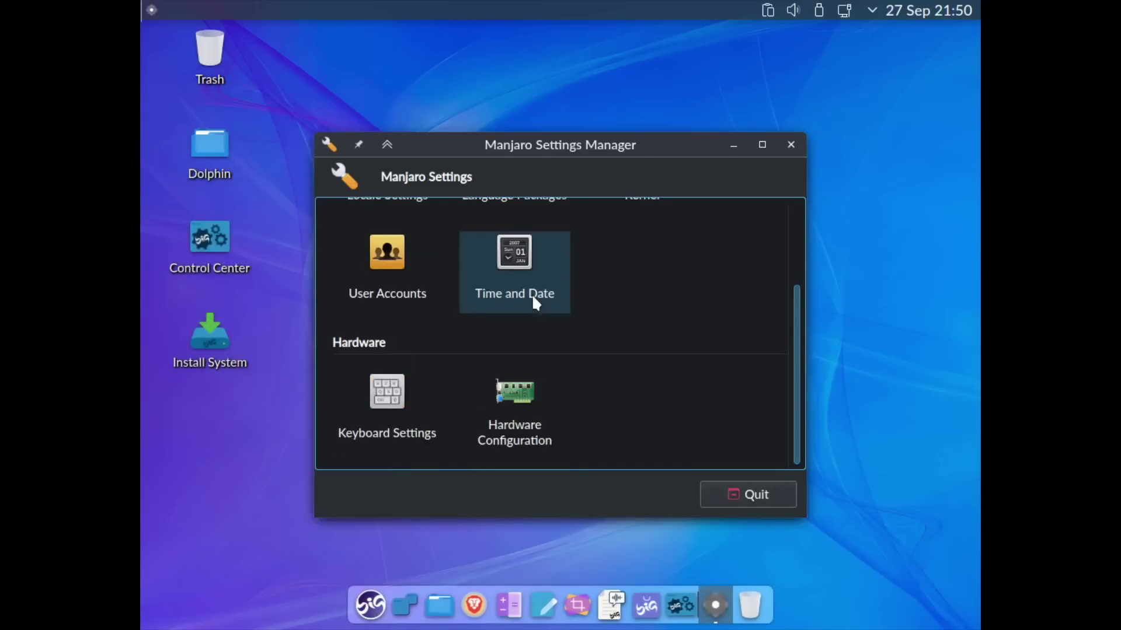
{"action": "scroll", "coordinate": [531, 293], "scroll_direction": "up", "scroll_amount": 2}
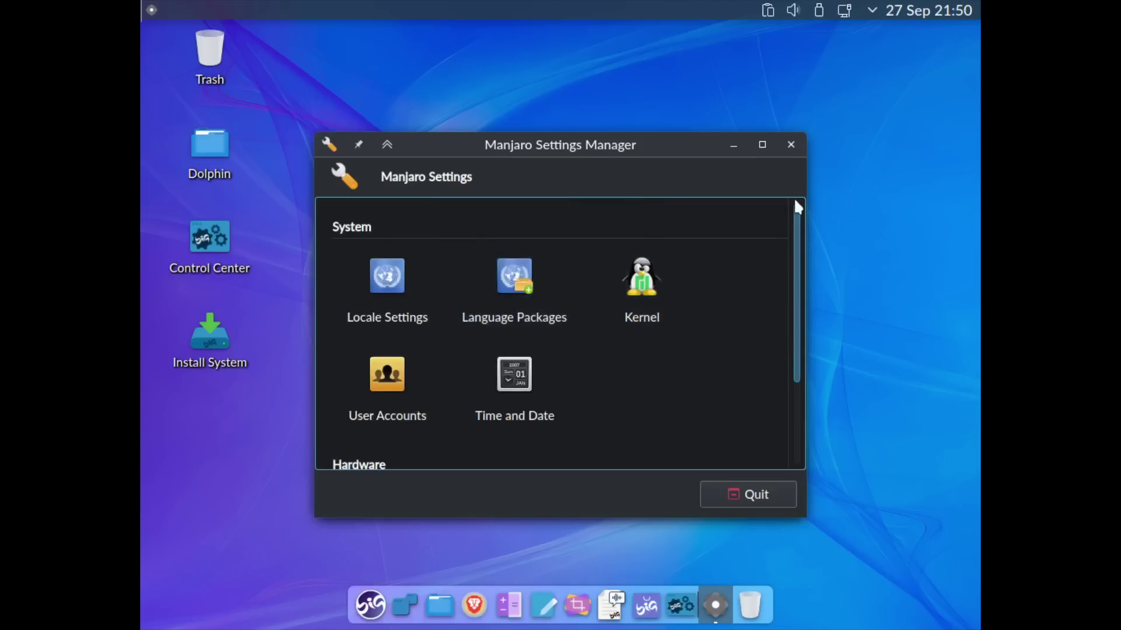
{"action": "left_click", "coordinate": [792, 144]}
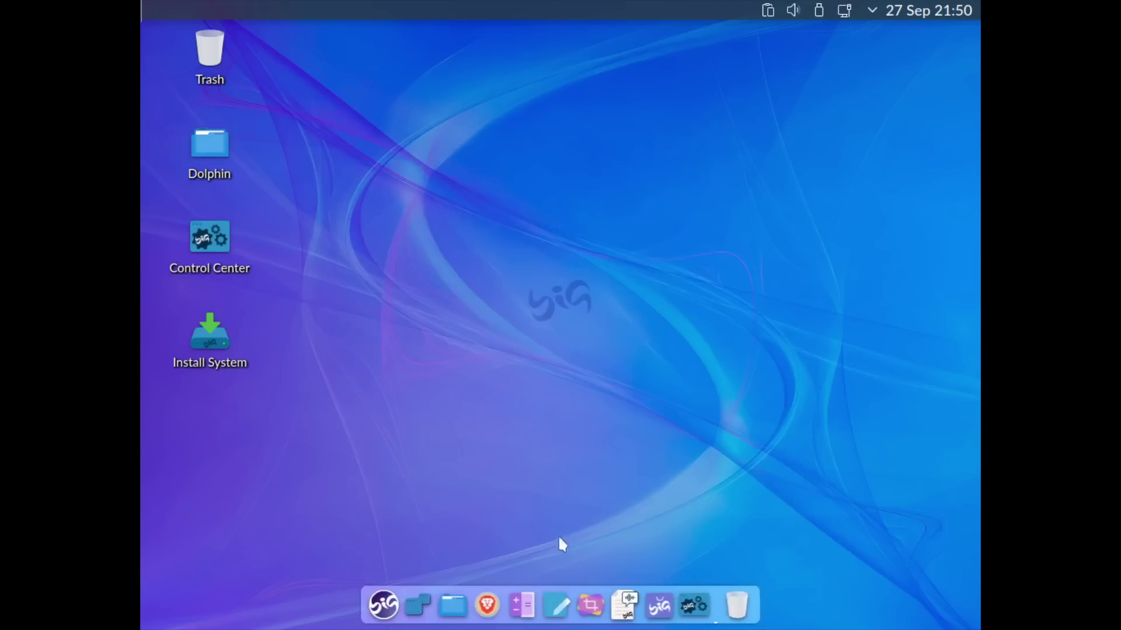
Search the applications for "settings" and open System Settings
{"action": "left_click", "coordinate": [387, 605]}
{"action": "type", "text": "settings"}
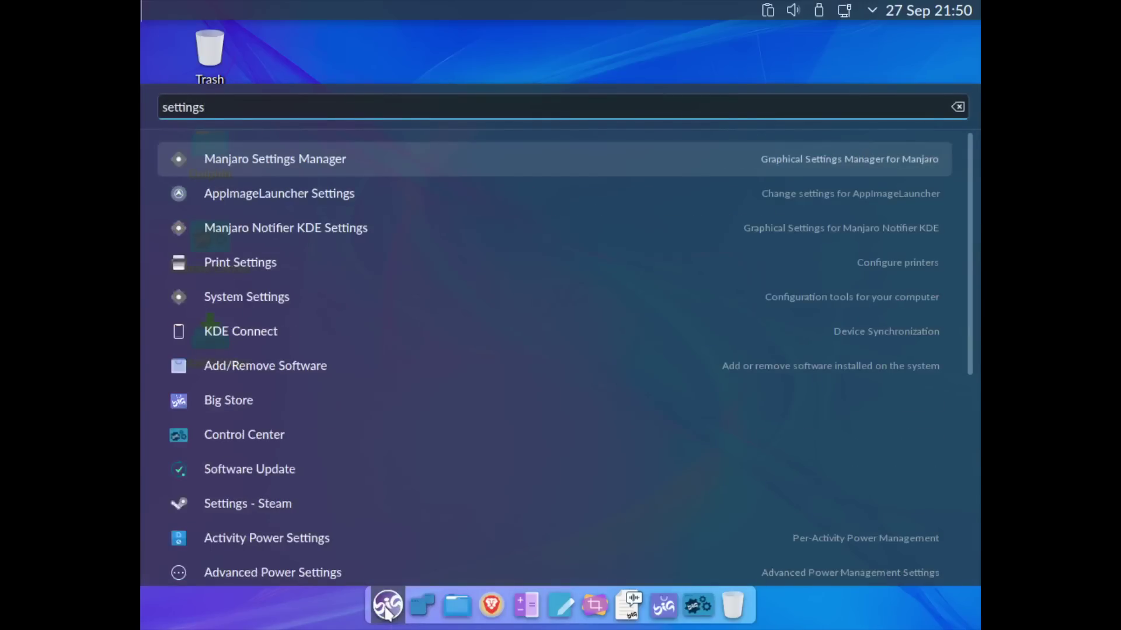
{"action": "left_click", "coordinate": [279, 300]}
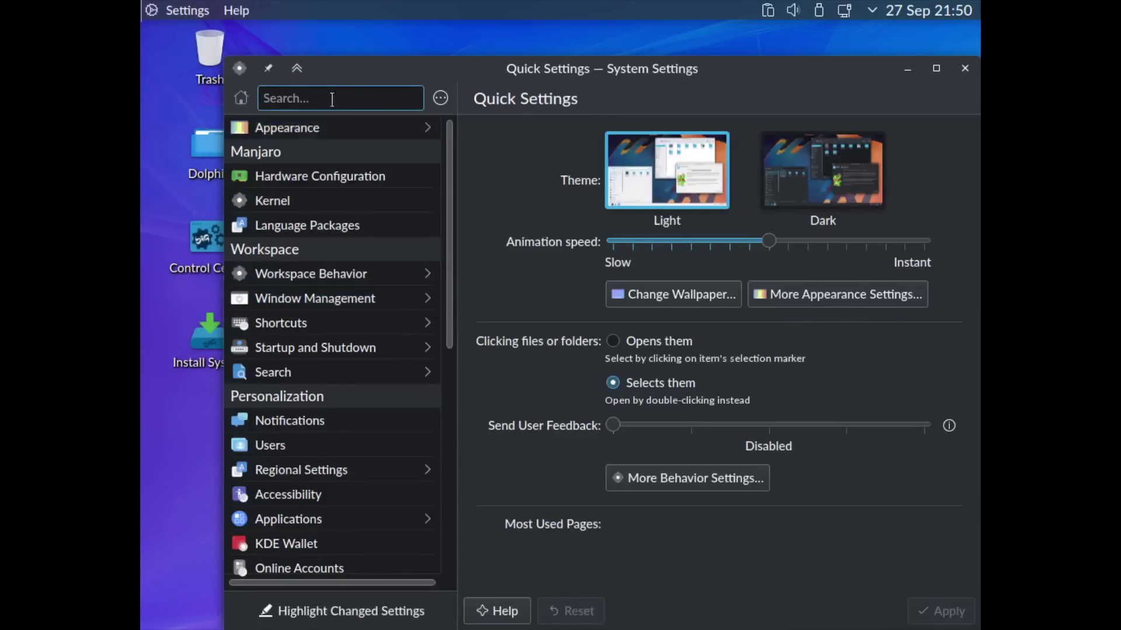
Search the settings for "display", set the display resolution to 1920x1080 (16:9), keep the configuration and close System Settings
{"action": "type", "text": "display"}
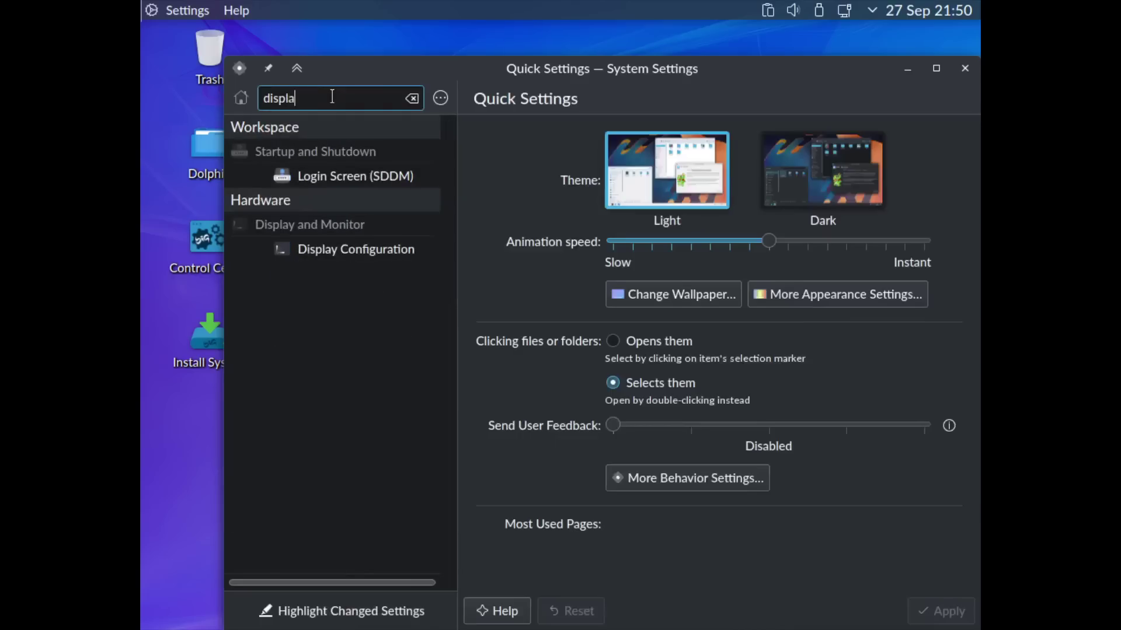
{"action": "left_click", "coordinate": [368, 251]}
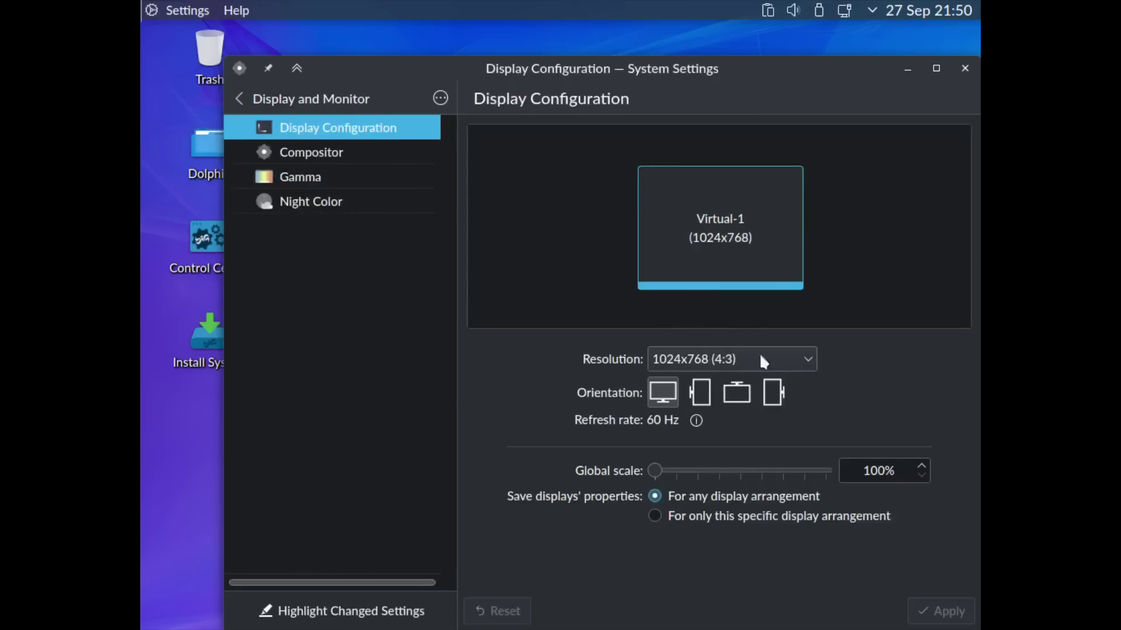
{"action": "left_click", "coordinate": [799, 362]}
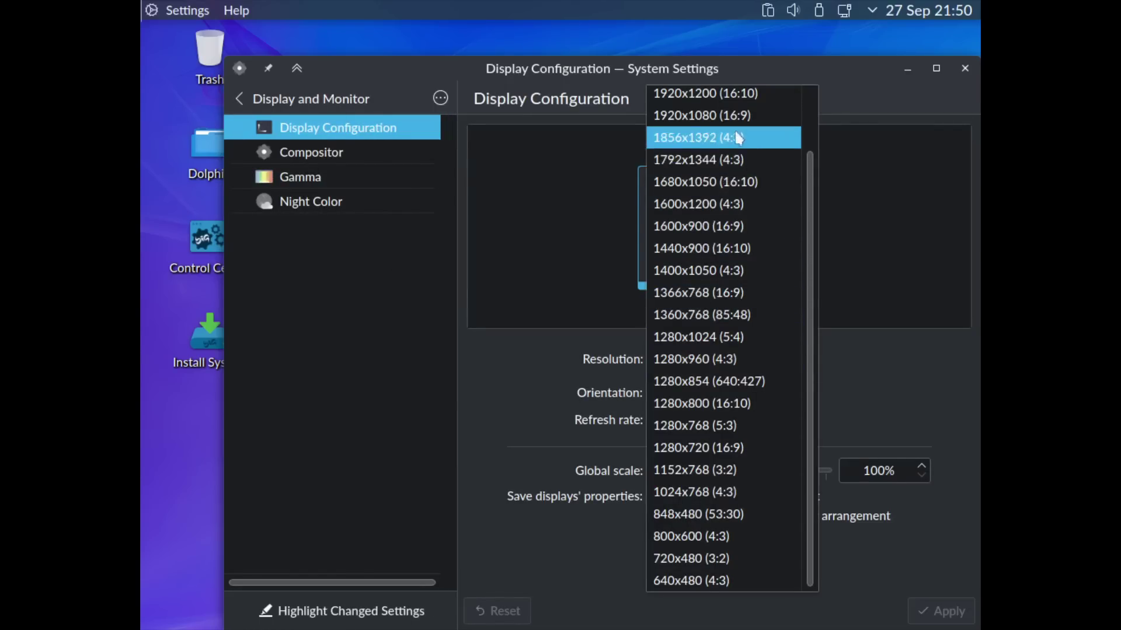
{"action": "left_click", "coordinate": [727, 117]}
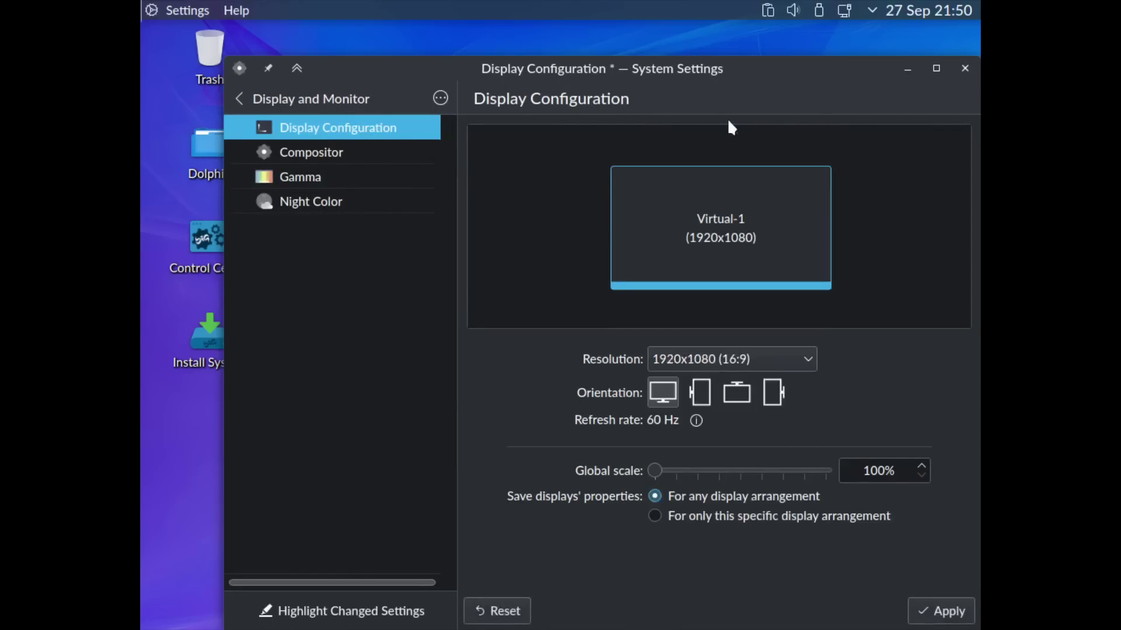
{"action": "left_click", "coordinate": [937, 613]}
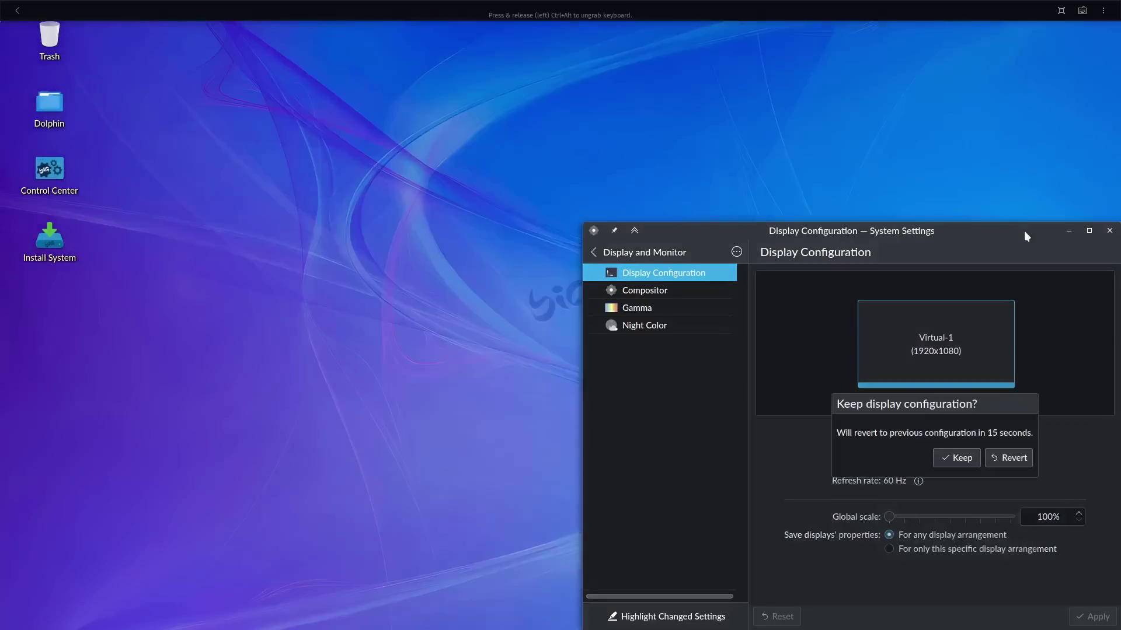
{"action": "left_click", "coordinate": [956, 457]}
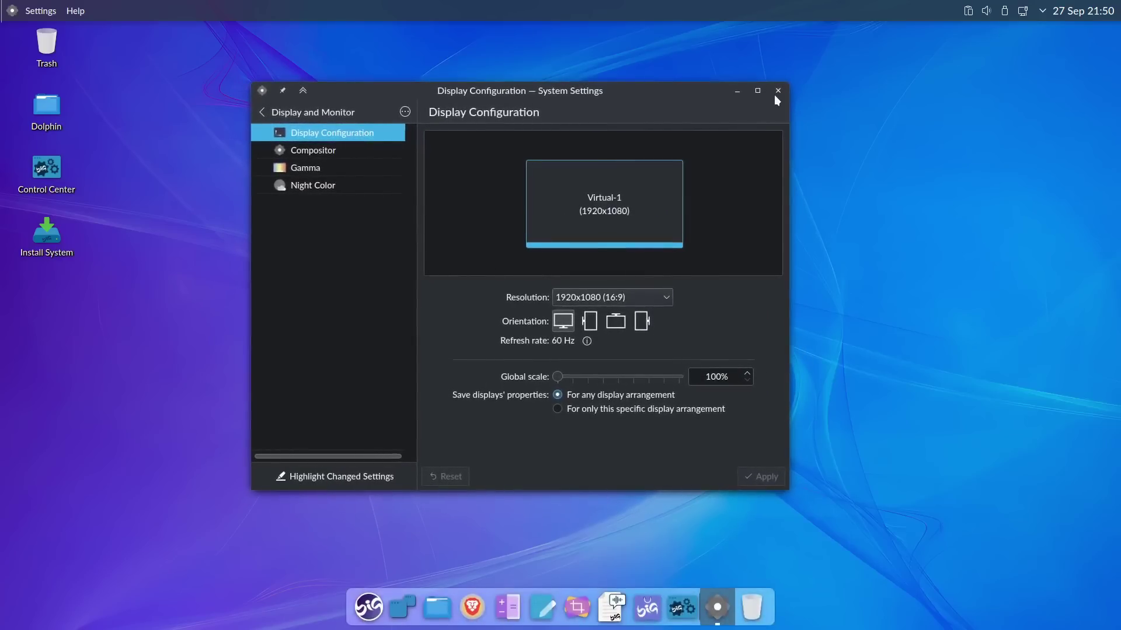
{"action": "left_click", "coordinate": [777, 90]}
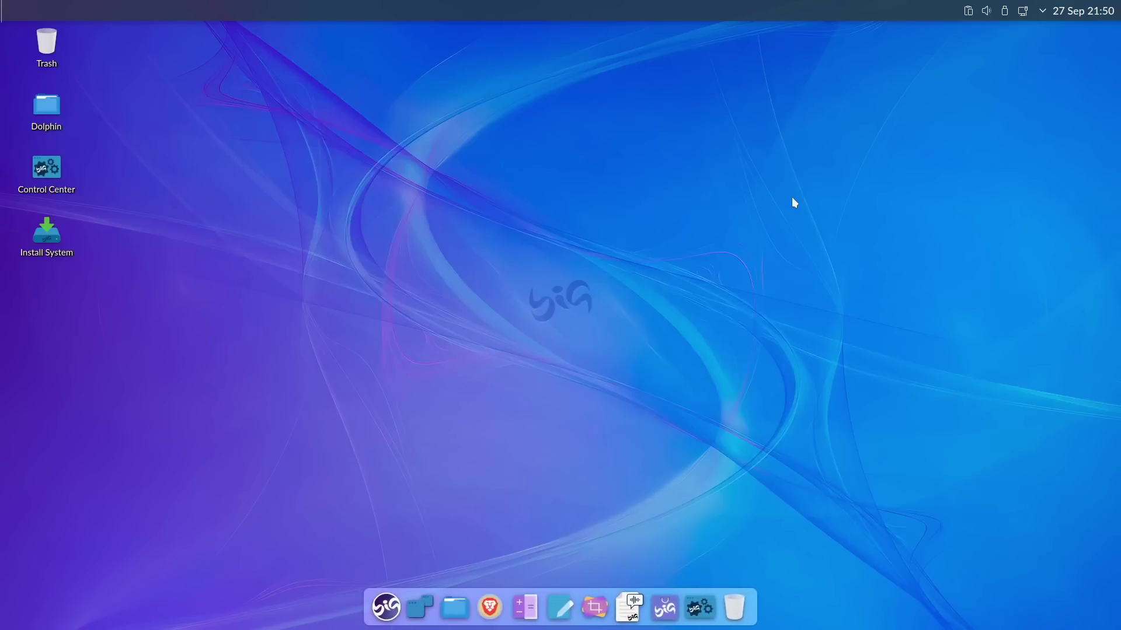
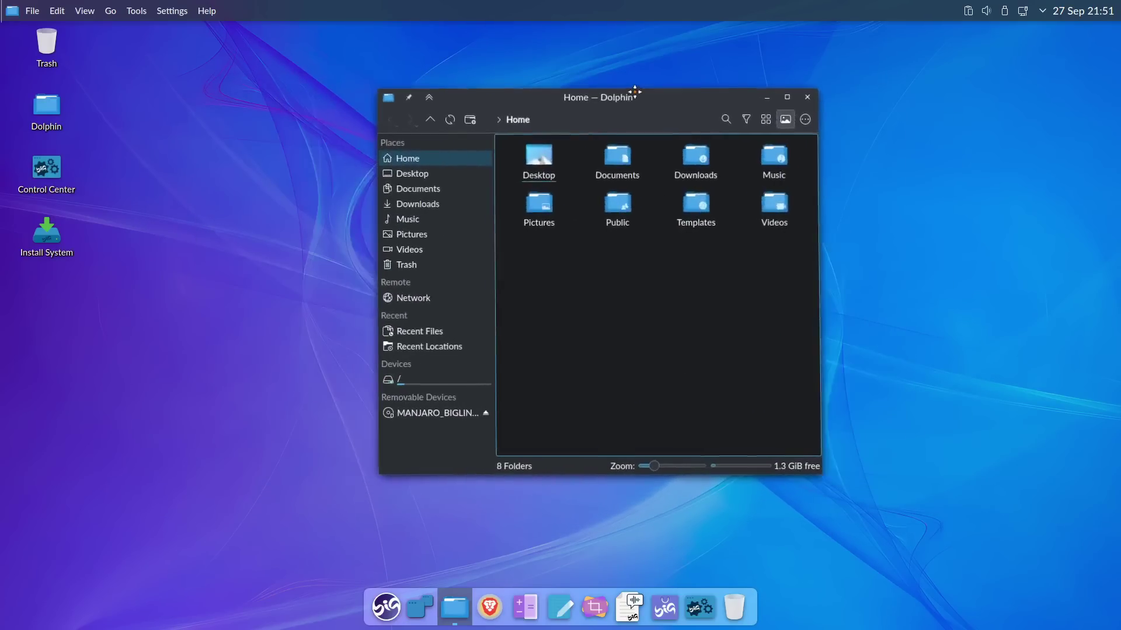
Search the applications for "sys", open the KSysGuard system monitor and examine the CPU, memory and network load graphs
{"action": "left_click", "coordinate": [385, 614]}
{"action": "type", "text": "sys"}
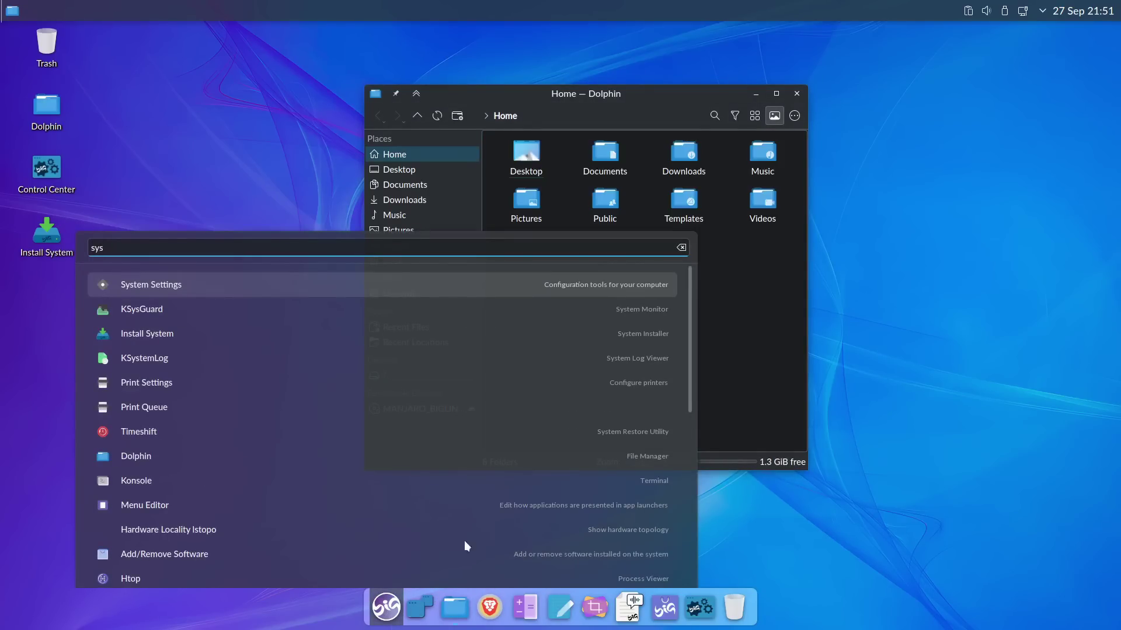
{"action": "left_click_drag", "start_coordinate": [164, 303], "coordinate": [166, 300]}
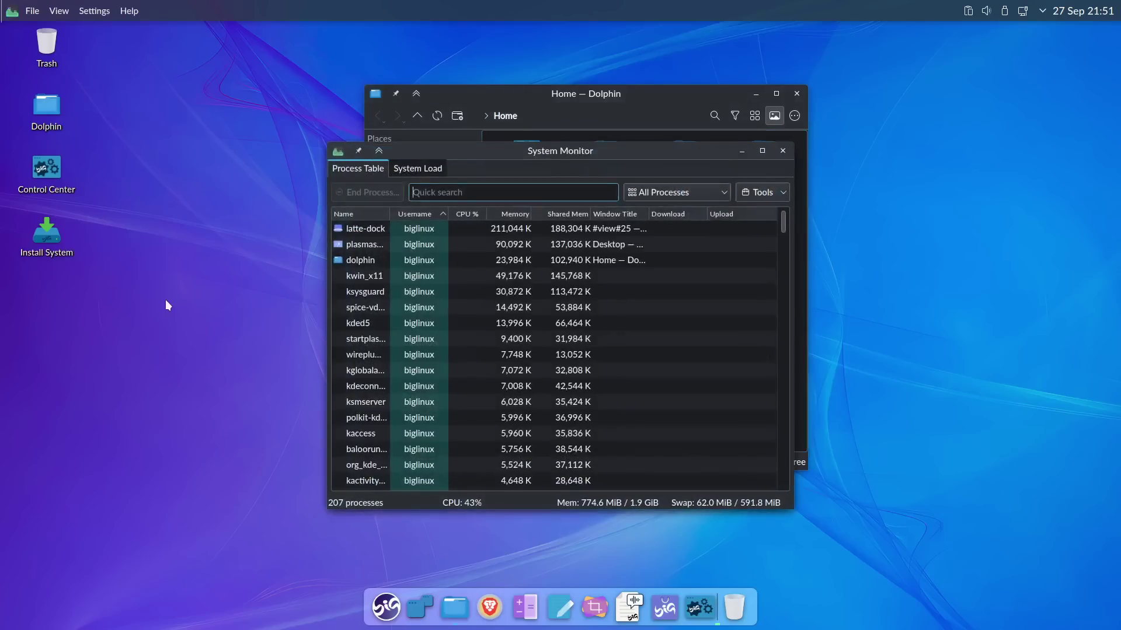
{"action": "left_click", "coordinate": [418, 166]}
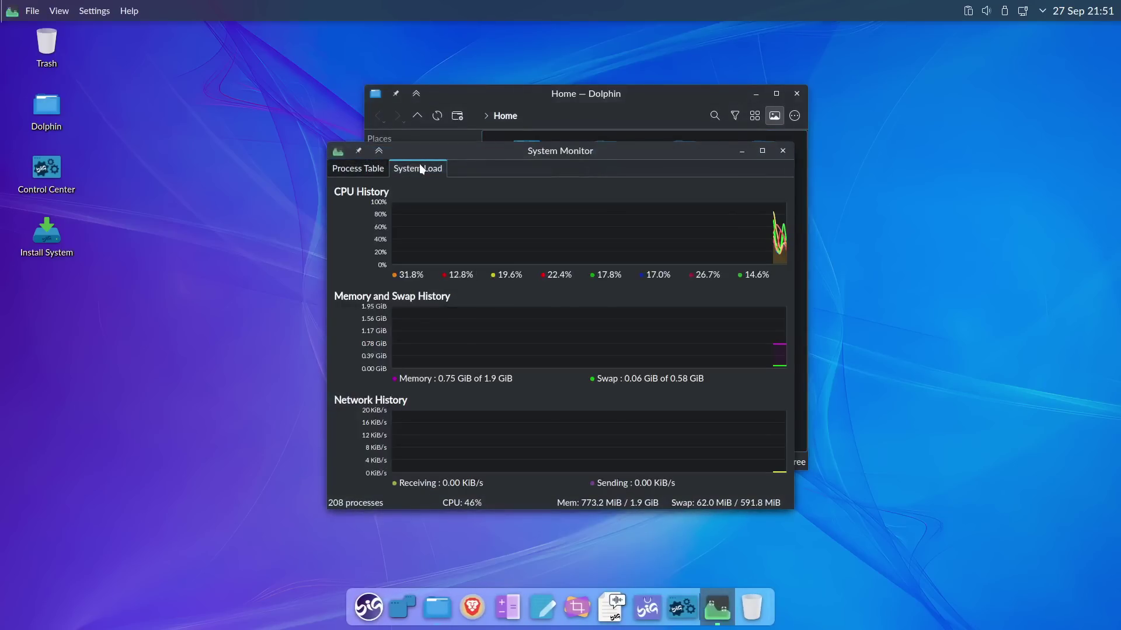
{"action": "mouse_move", "coordinate": [436, 217]}
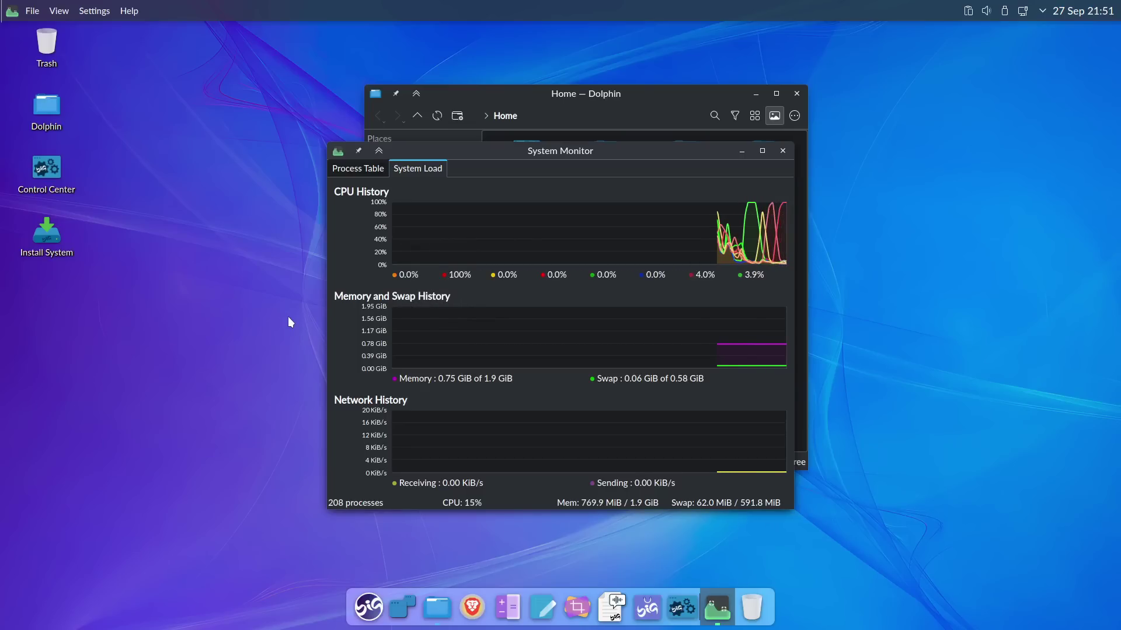
{"action": "right_click", "coordinate": [934, 9]}
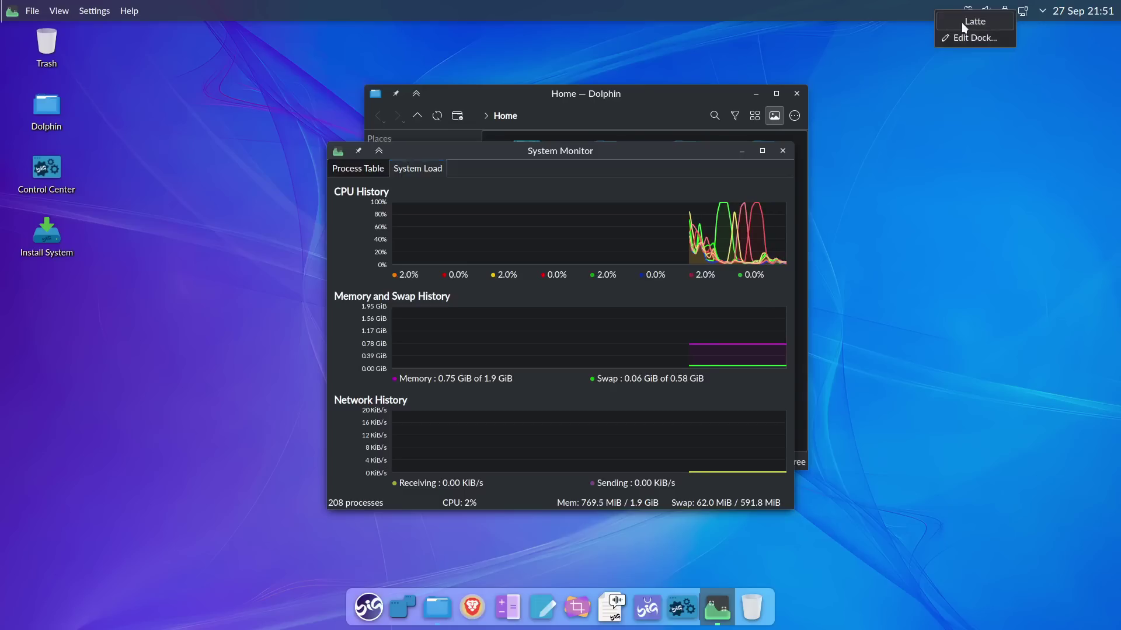
{"action": "left_click", "coordinate": [939, 148]}
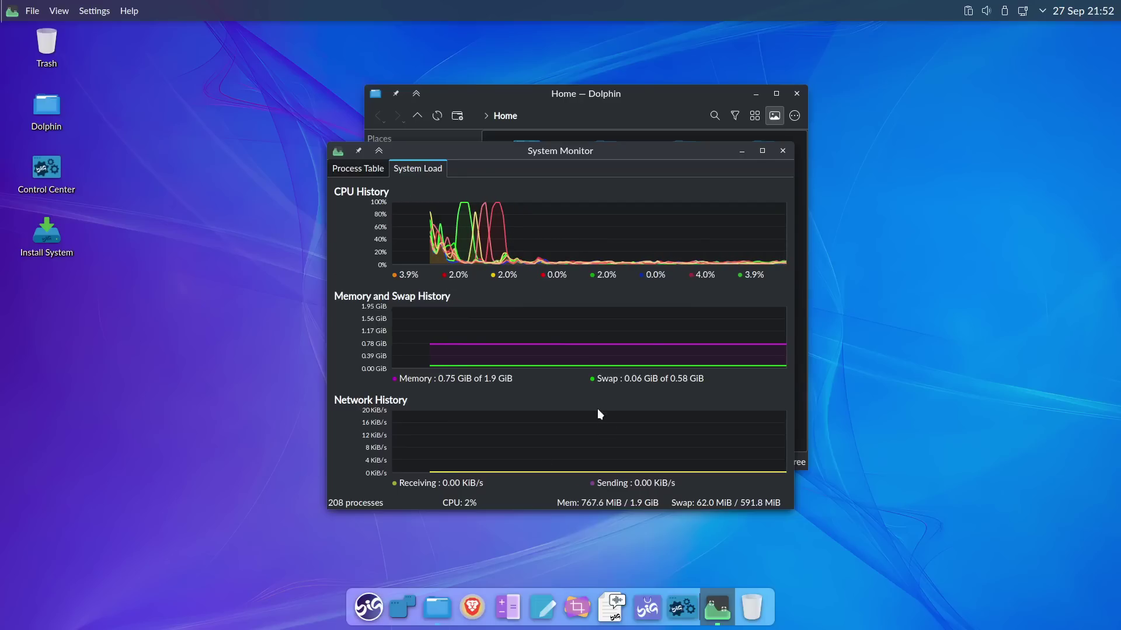
Check the System Load graphs again, then close the System Monitor and Dolphin windows
{"action": "mouse_move", "coordinate": [599, 412]}
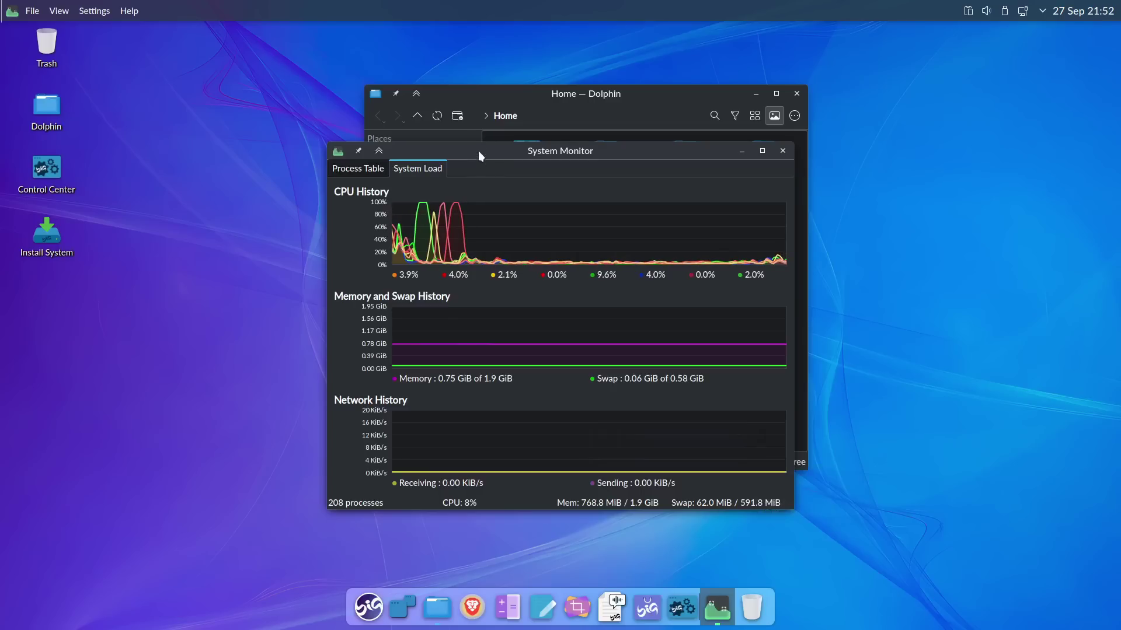
{"action": "left_click_drag", "start_coordinate": [478, 150], "coordinate": [393, 145]}
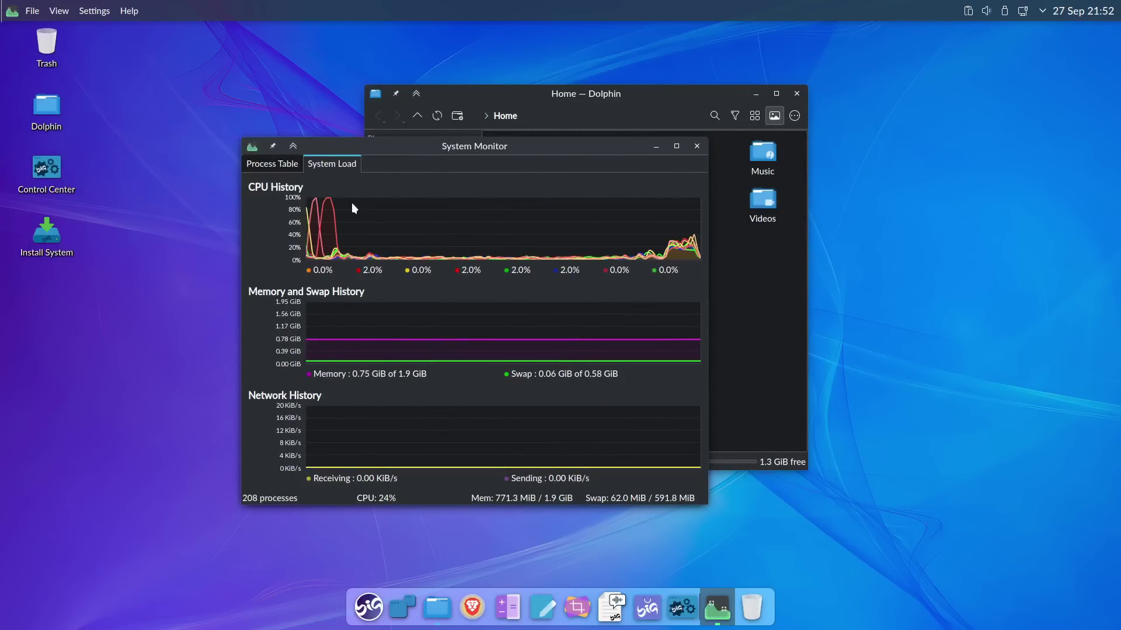
{"action": "left_click", "coordinate": [696, 147]}
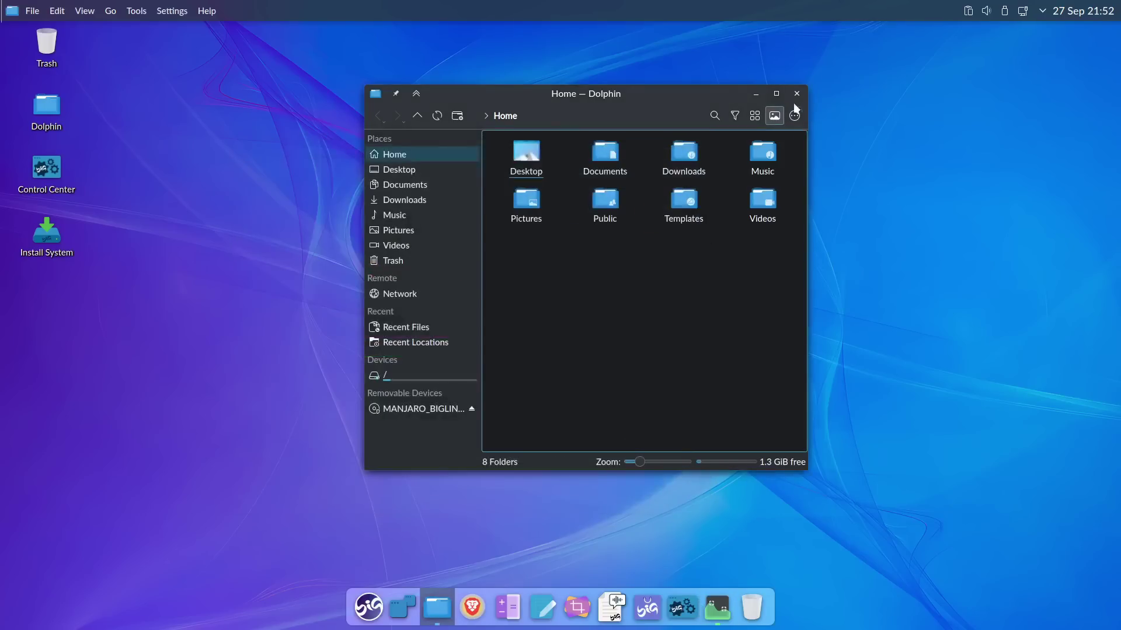
{"action": "left_click", "coordinate": [796, 95]}
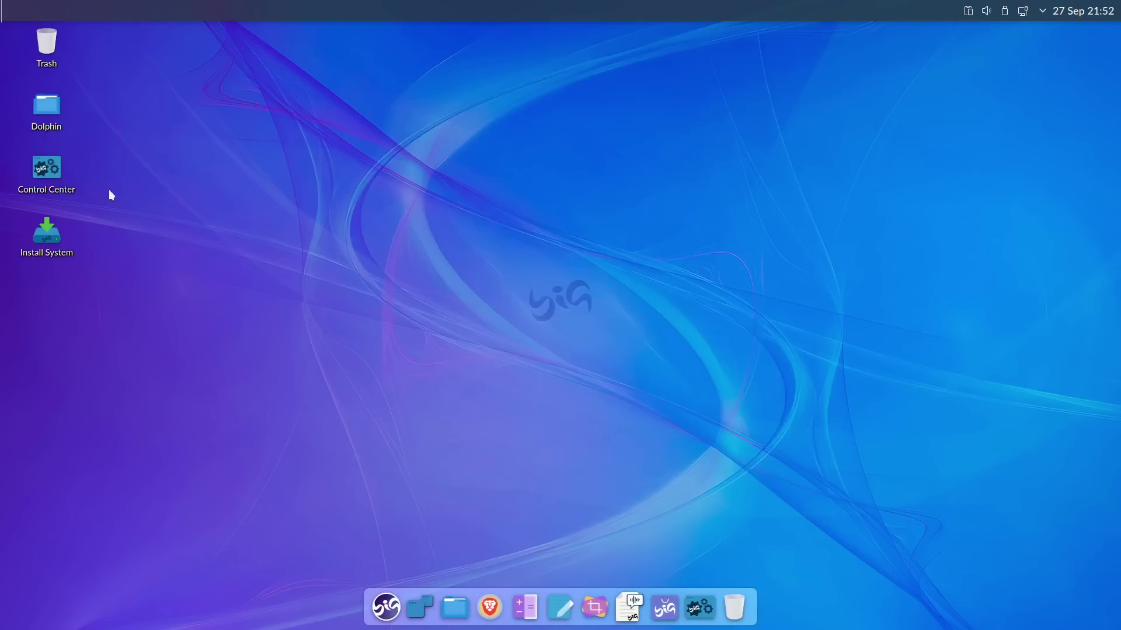
Open the Control Center's Themes, Desktop and Settings tool, apply the Modern desktop layout and agree to restart the session
{"action": "double_click", "coordinate": [47, 175]}
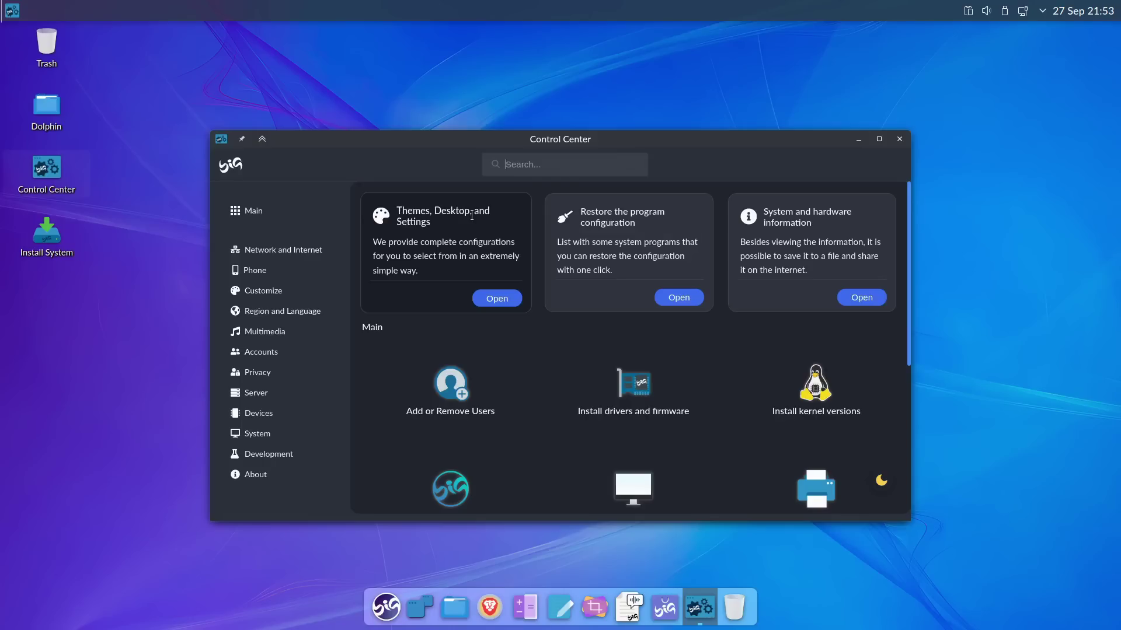
{"action": "left_click", "coordinate": [496, 302]}
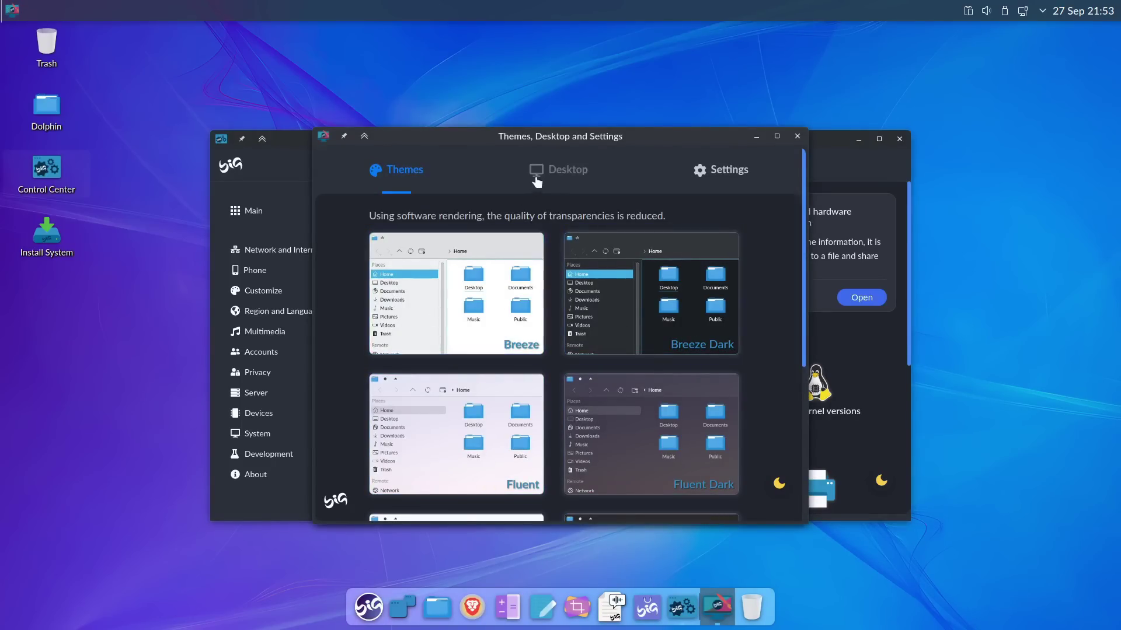
{"action": "left_click", "coordinate": [552, 170]}
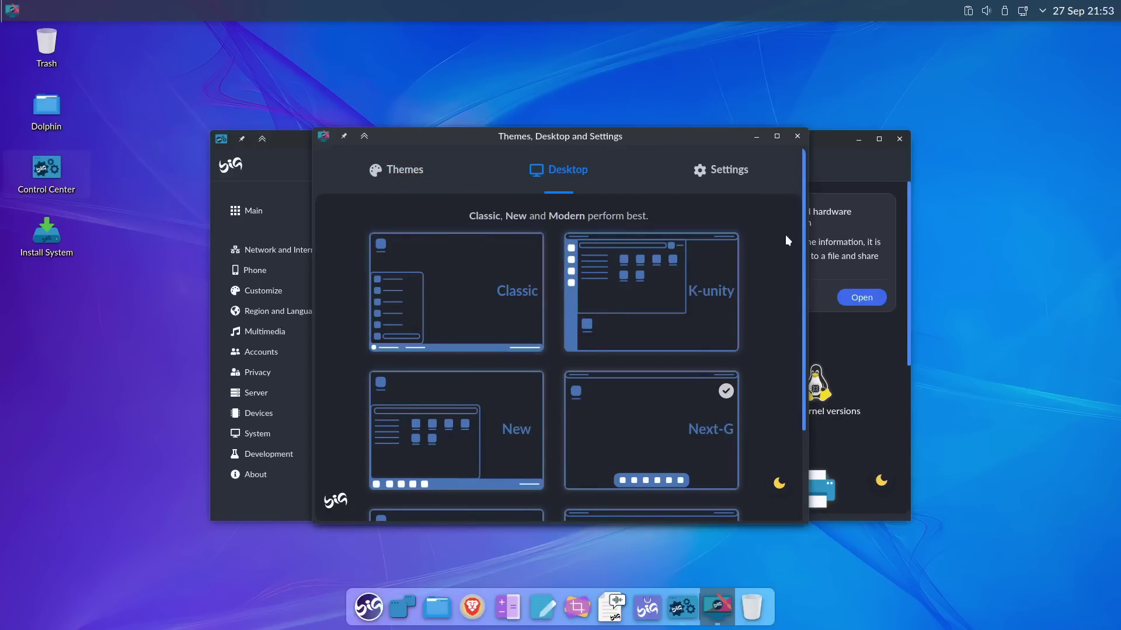
{"action": "left_click_drag", "start_coordinate": [803, 226], "coordinate": [793, 334]}
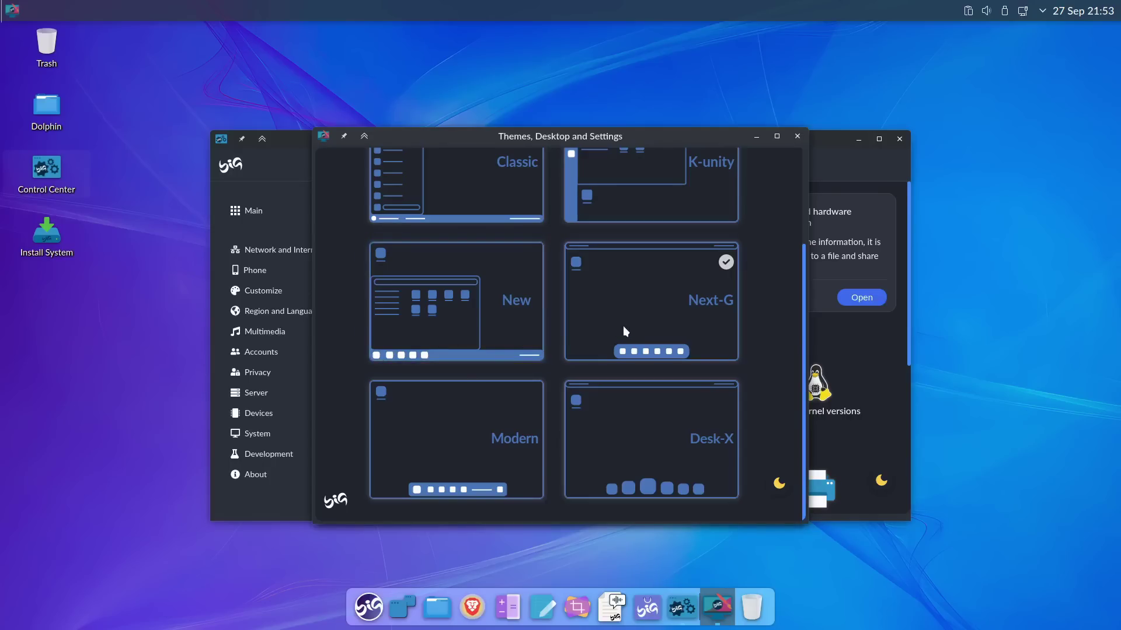
{"action": "left_click", "coordinate": [467, 433]}
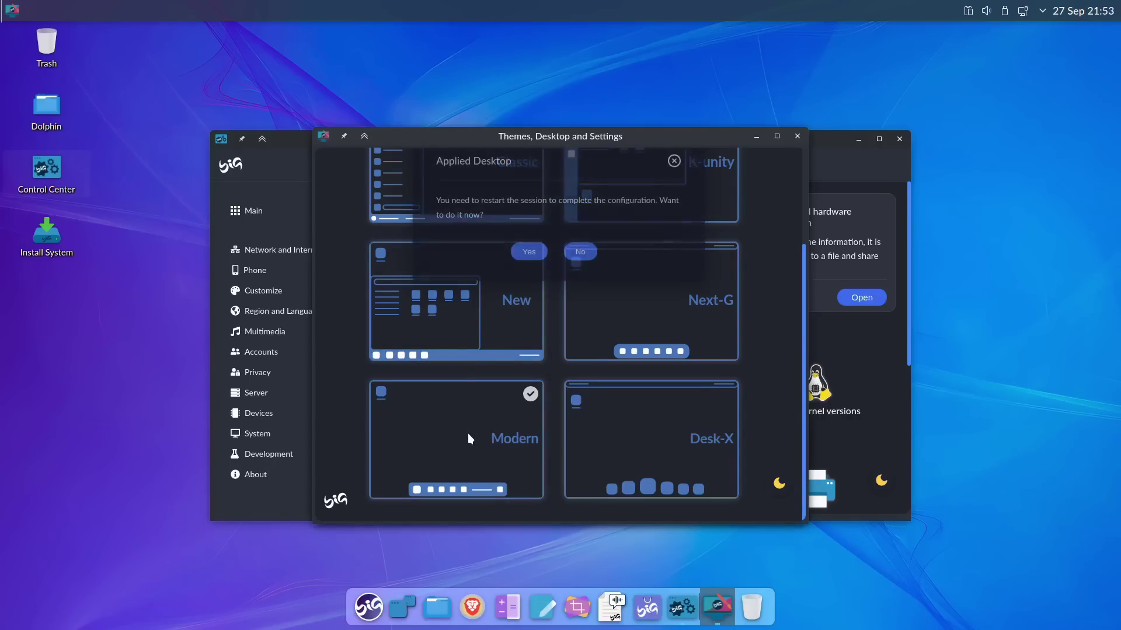
{"action": "left_click", "coordinate": [529, 251]}
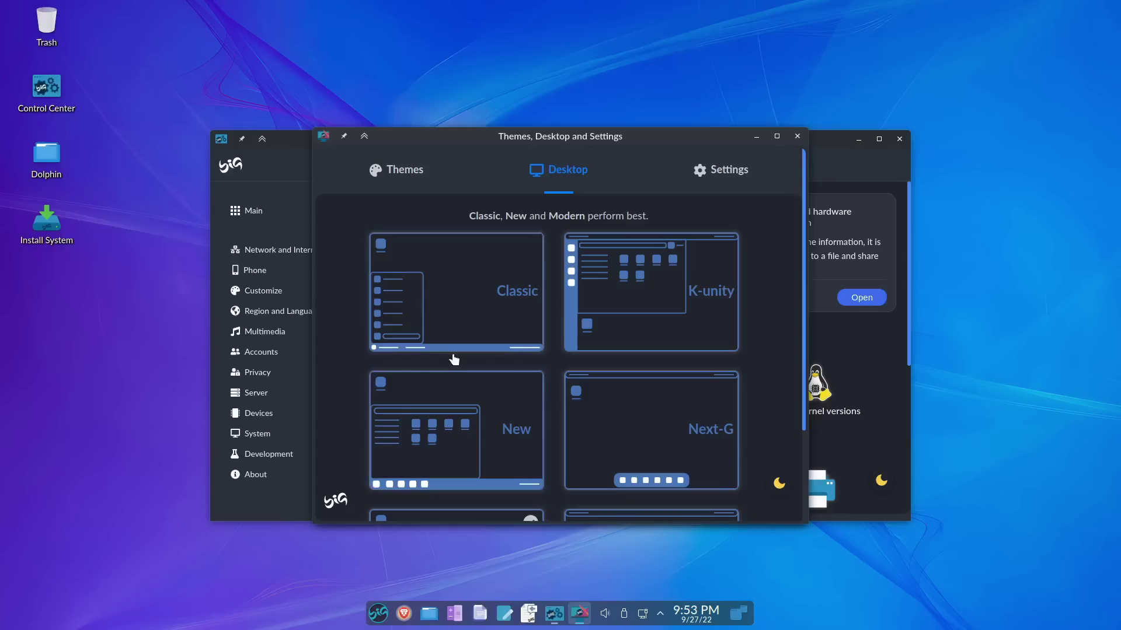
Look over the available desktop layouts and application themes, and close the Themes, Desktop and Settings window
{"action": "mouse_move", "coordinate": [735, 3]}
{"action": "scroll", "coordinate": [507, 289], "scroll_direction": "down", "scroll_amount": 2}
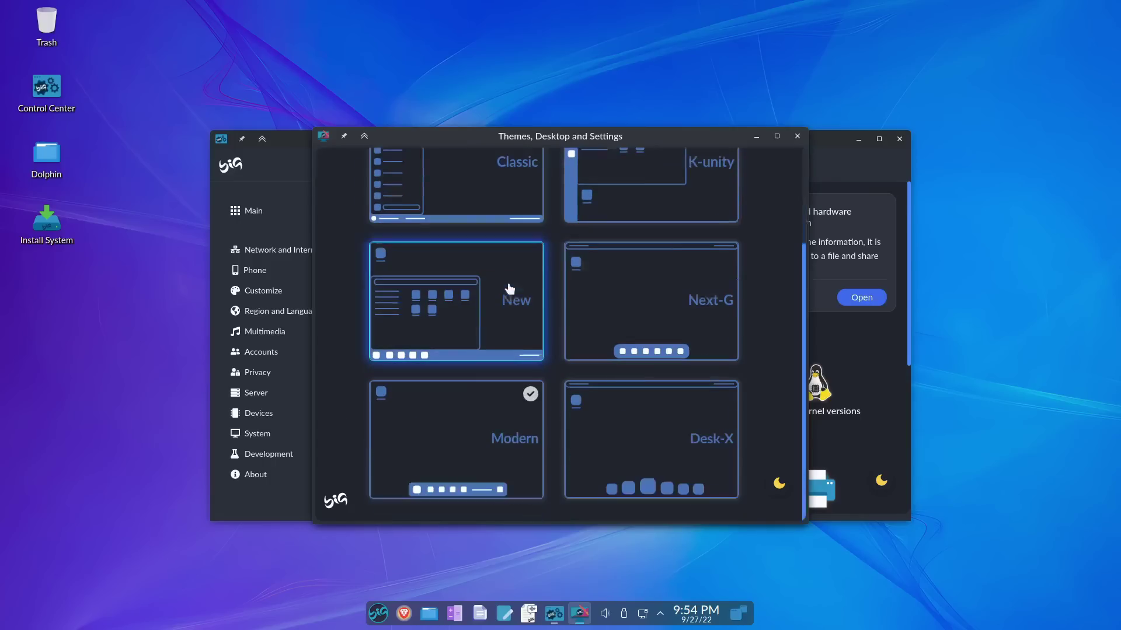
{"action": "scroll", "coordinate": [511, 296], "scroll_direction": "up", "scroll_amount": 2}
{"action": "scroll", "coordinate": [512, 297], "scroll_direction": "down", "scroll_amount": 2}
{"action": "scroll", "coordinate": [512, 296], "scroll_direction": "up", "scroll_amount": 3}
{"action": "left_click", "coordinate": [411, 181]}
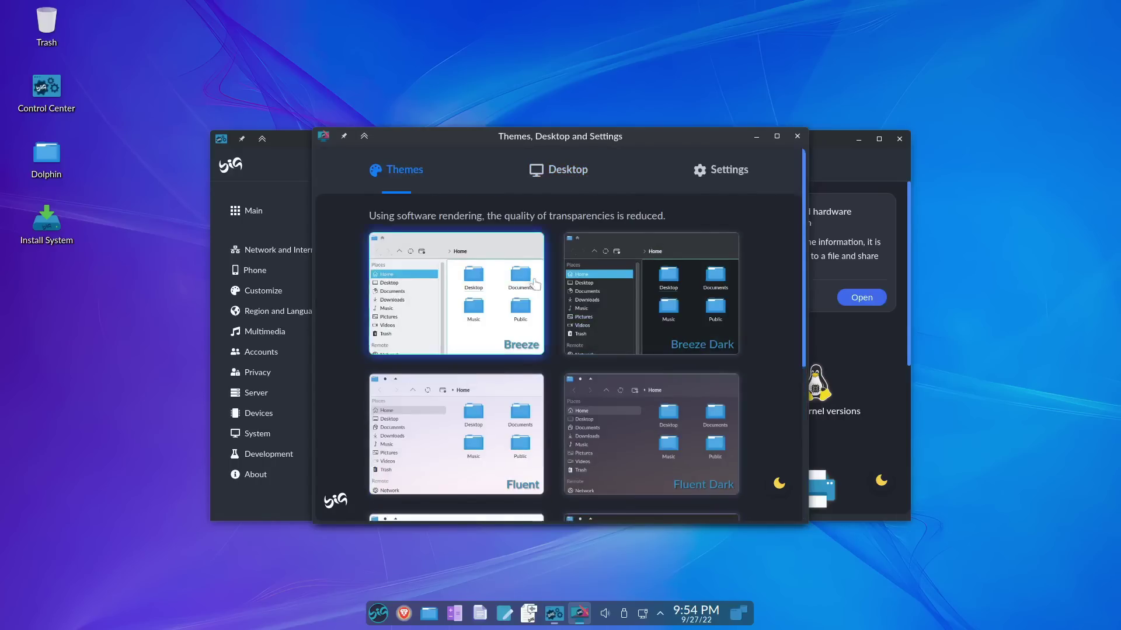
{"action": "scroll", "coordinate": [542, 287], "scroll_direction": "down", "scroll_amount": 4}
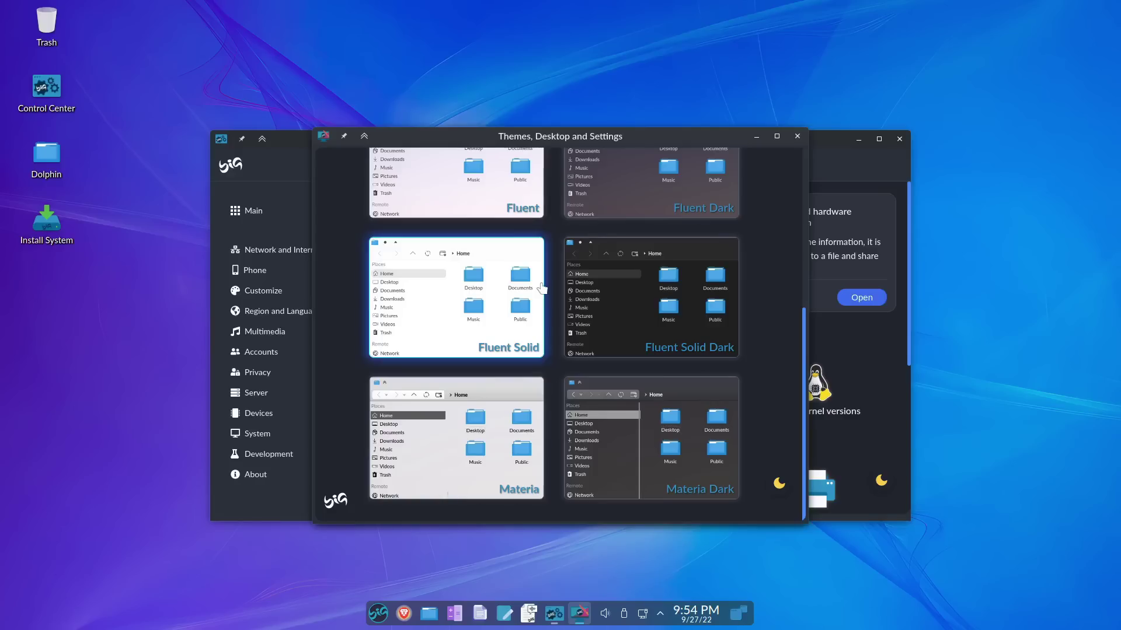
{"action": "left_click", "coordinate": [797, 136]}
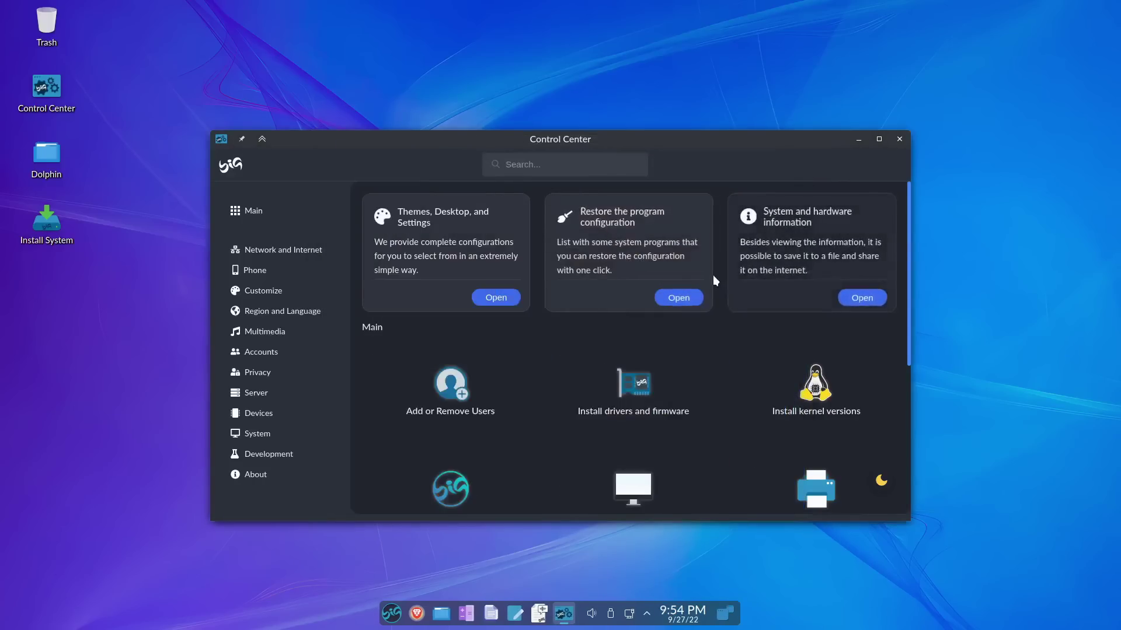
Look through the tools in the Control Center's Network and Internet and Customize categories
{"action": "left_click", "coordinate": [294, 252]}
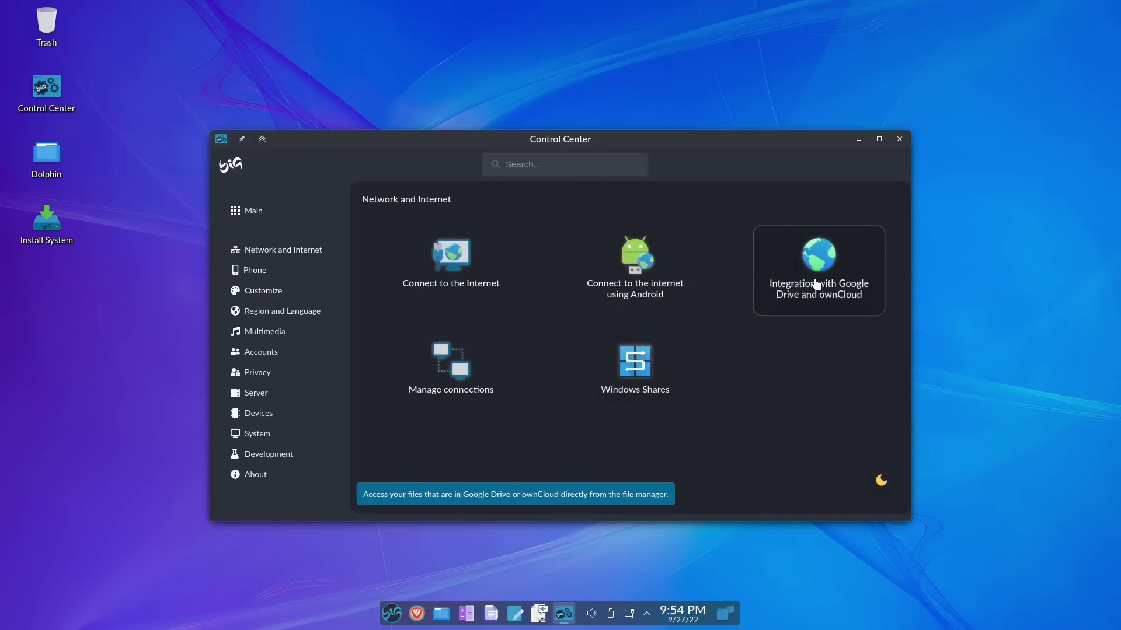
{"action": "left_click", "coordinate": [278, 293]}
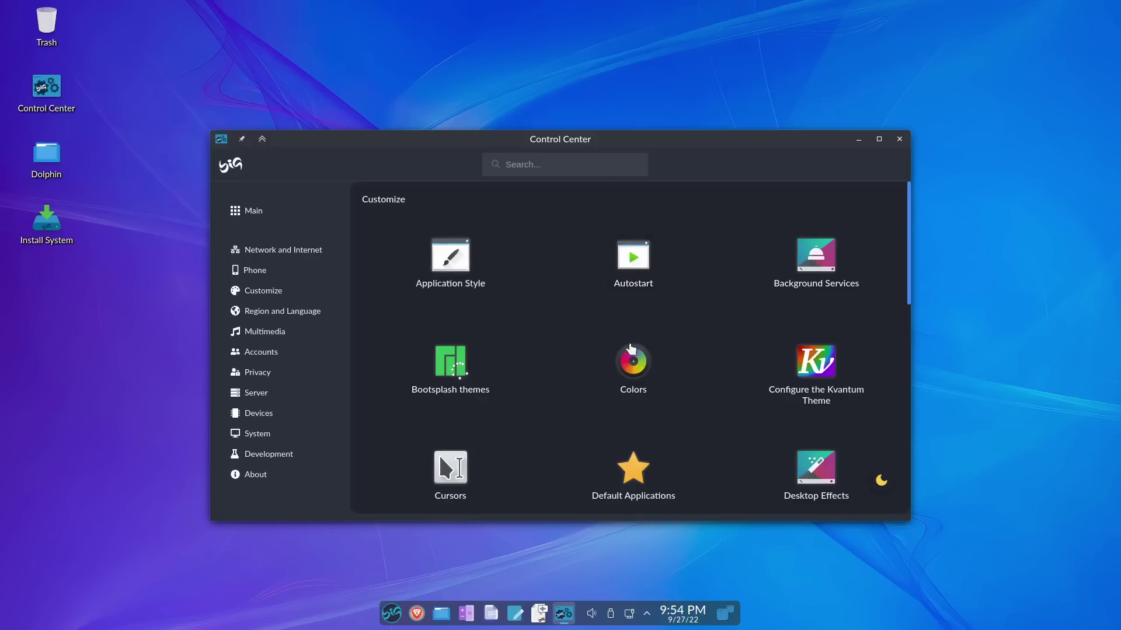
{"action": "scroll", "coordinate": [632, 351], "scroll_direction": "down", "scroll_amount": 5}
{"action": "scroll", "coordinate": [632, 350], "scroll_direction": "down", "scroll_amount": 5}
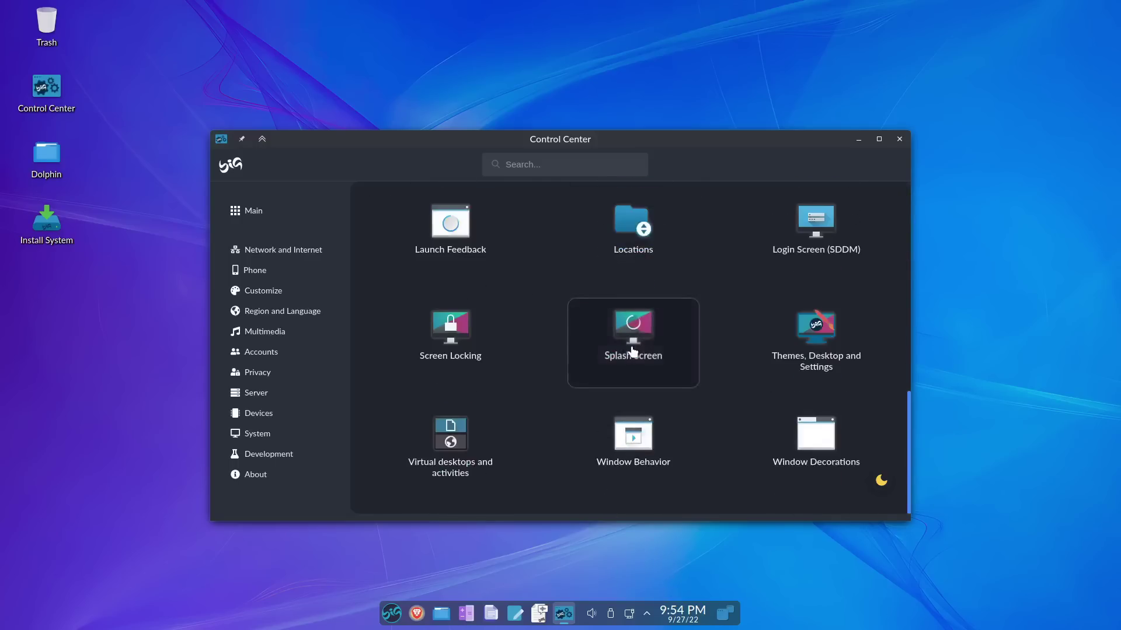
{"action": "scroll", "coordinate": [632, 351], "scroll_direction": "up", "scroll_amount": 5}
{"action": "scroll", "coordinate": [633, 352], "scroll_direction": "up", "scroll_amount": 3}
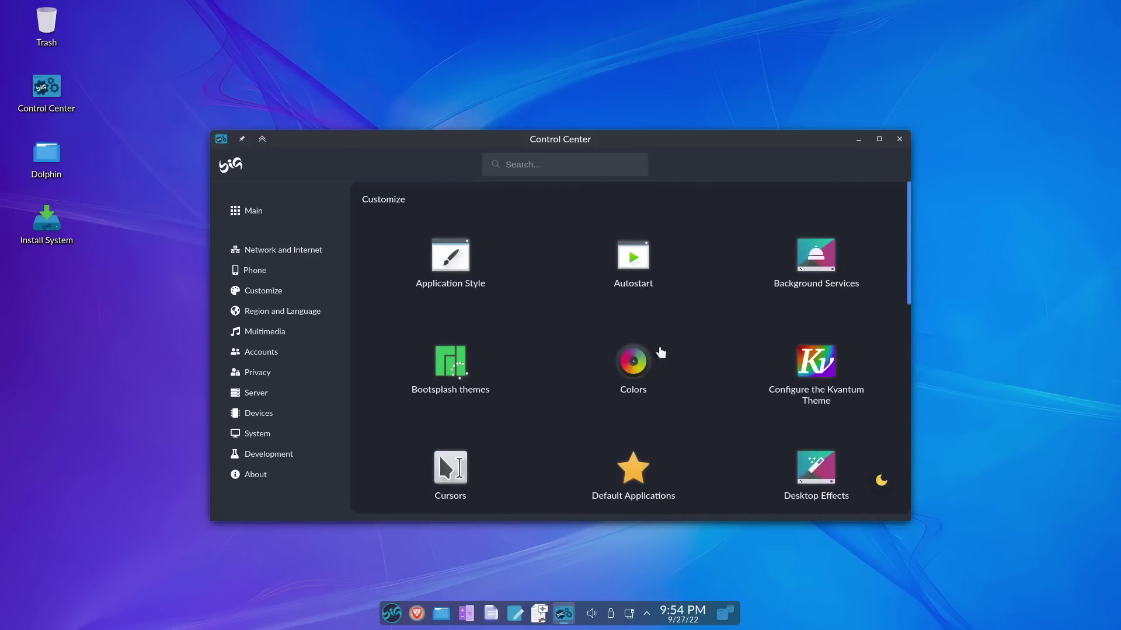
Toggle the Control Center between its light and dark appearance, ending on dark
{"action": "left_click", "coordinate": [881, 482]}
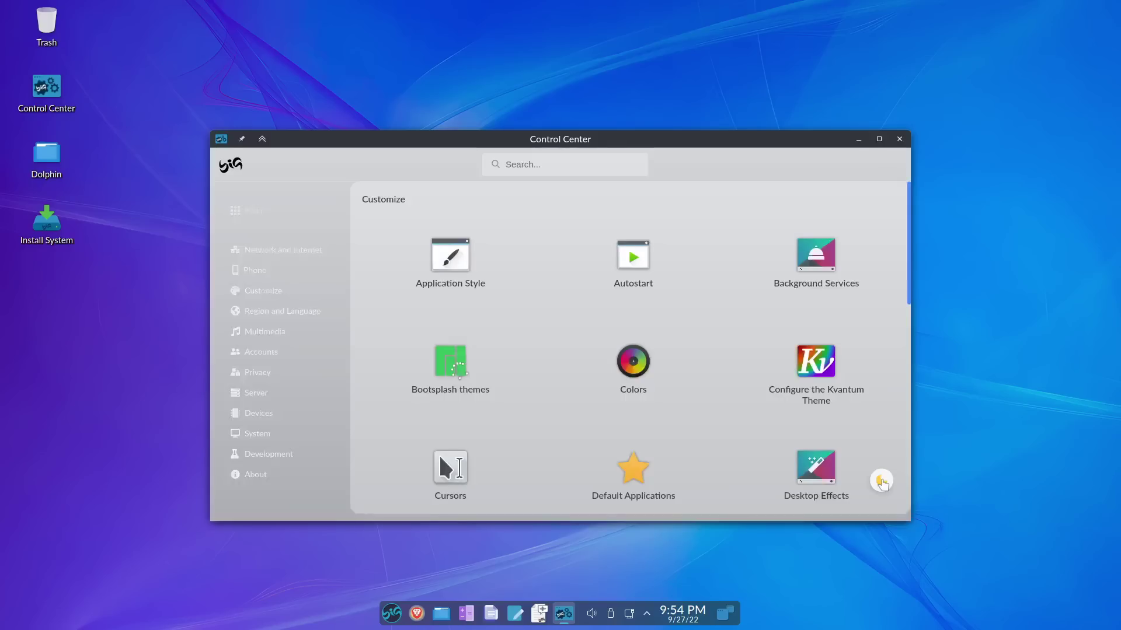
{"action": "left_click", "coordinate": [883, 490]}
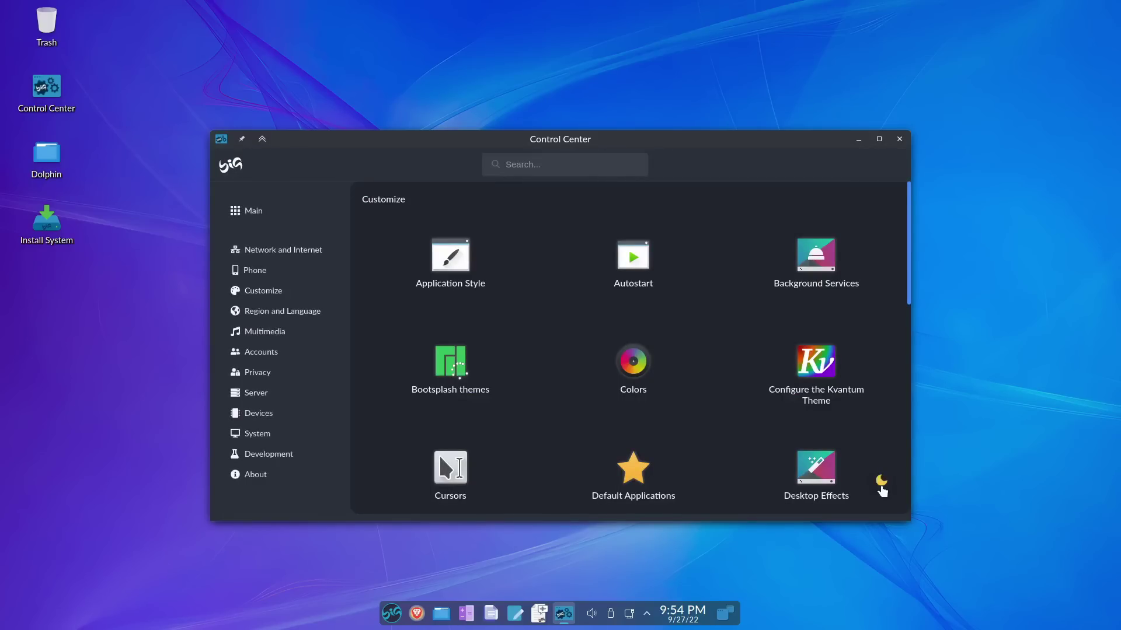
{"action": "left_click", "coordinate": [882, 489]}
{"action": "left_click", "coordinate": [883, 482]}
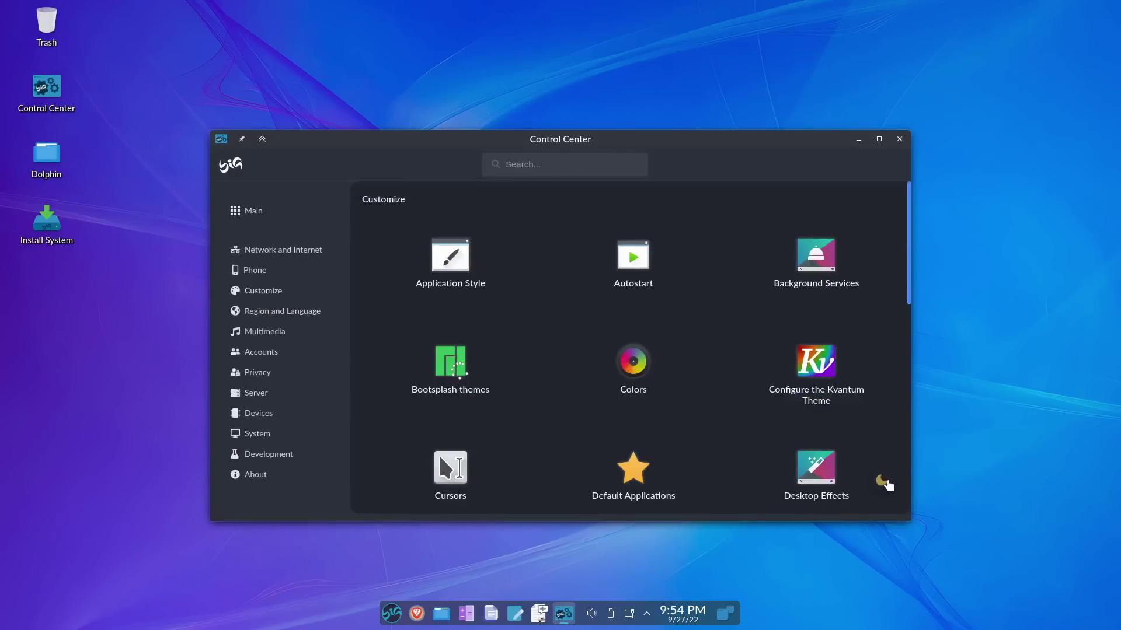
Look through the tools in the Control Center's Region and Language, Multimedia, Accounts and Privacy categories
{"action": "left_click", "coordinate": [882, 483]}
{"action": "left_click", "coordinate": [883, 485]}
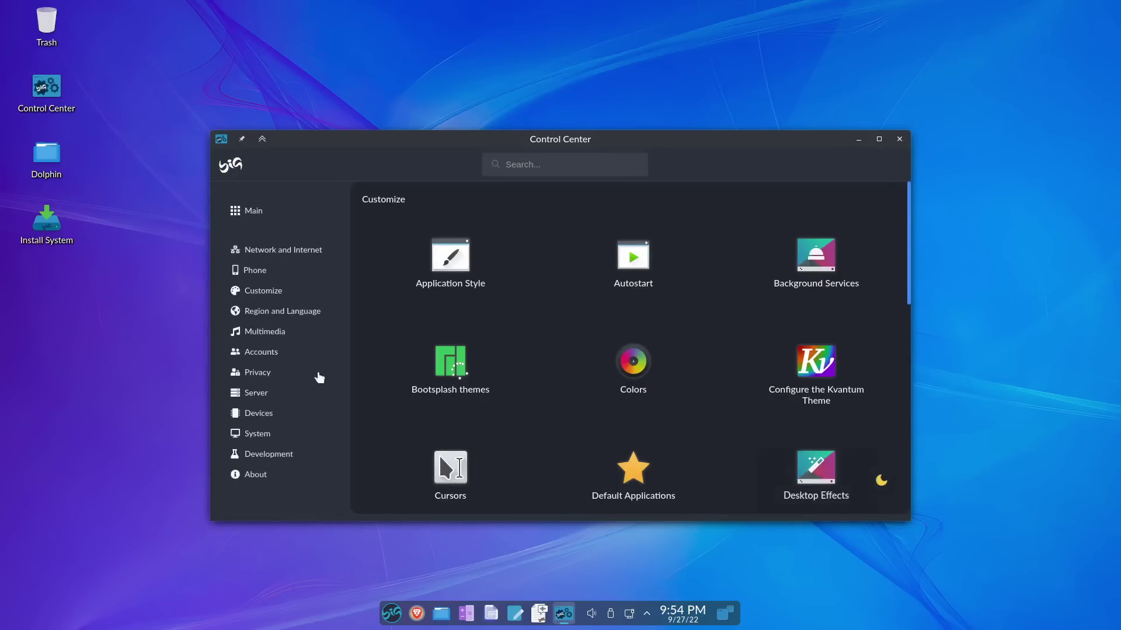
{"action": "left_click", "coordinate": [259, 315]}
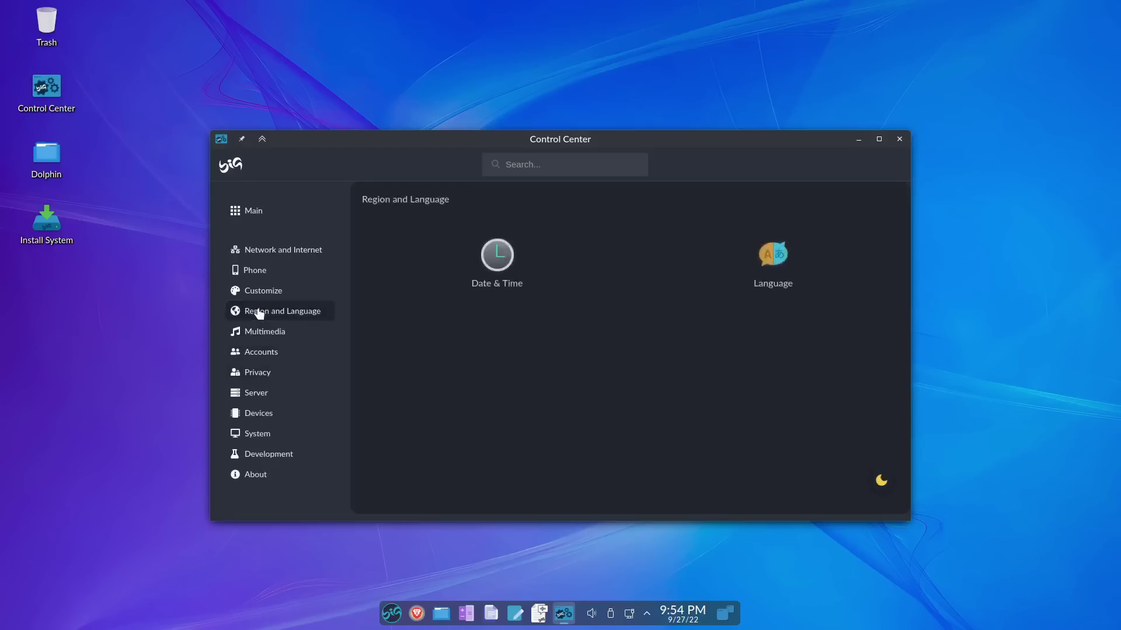
{"action": "left_click", "coordinate": [264, 332]}
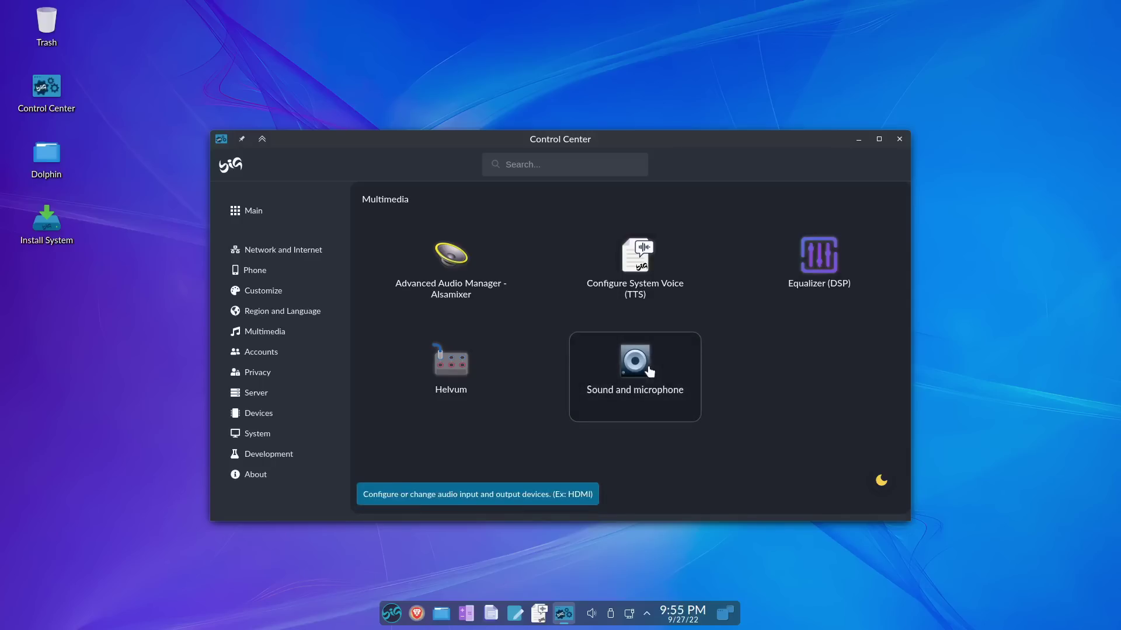
{"action": "left_click", "coordinate": [270, 353]}
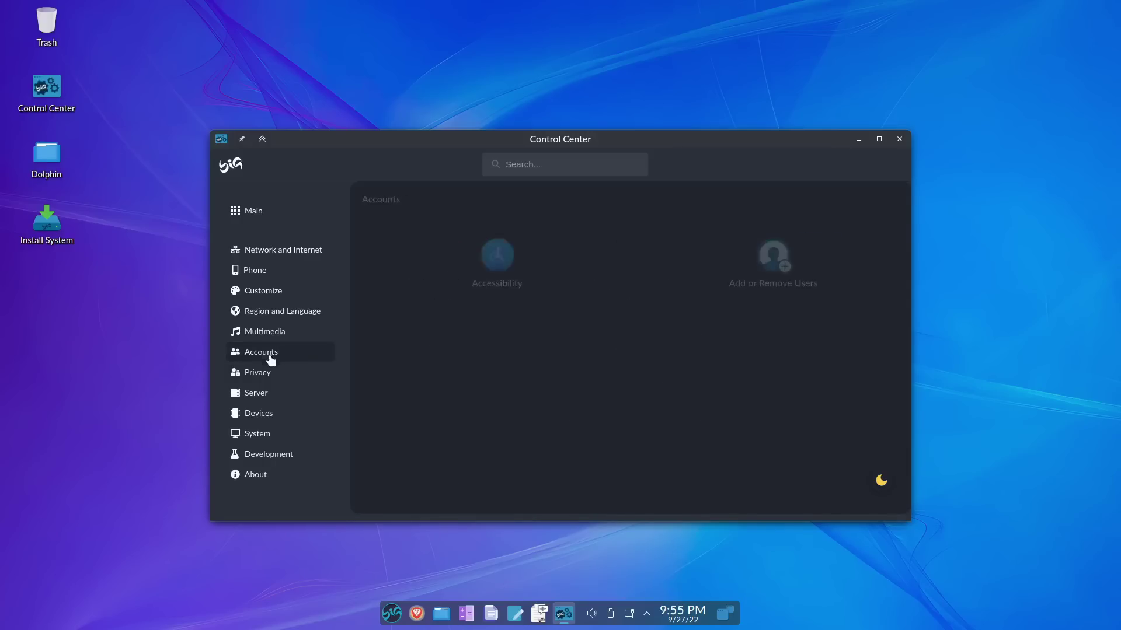
{"action": "left_click", "coordinate": [266, 375]}
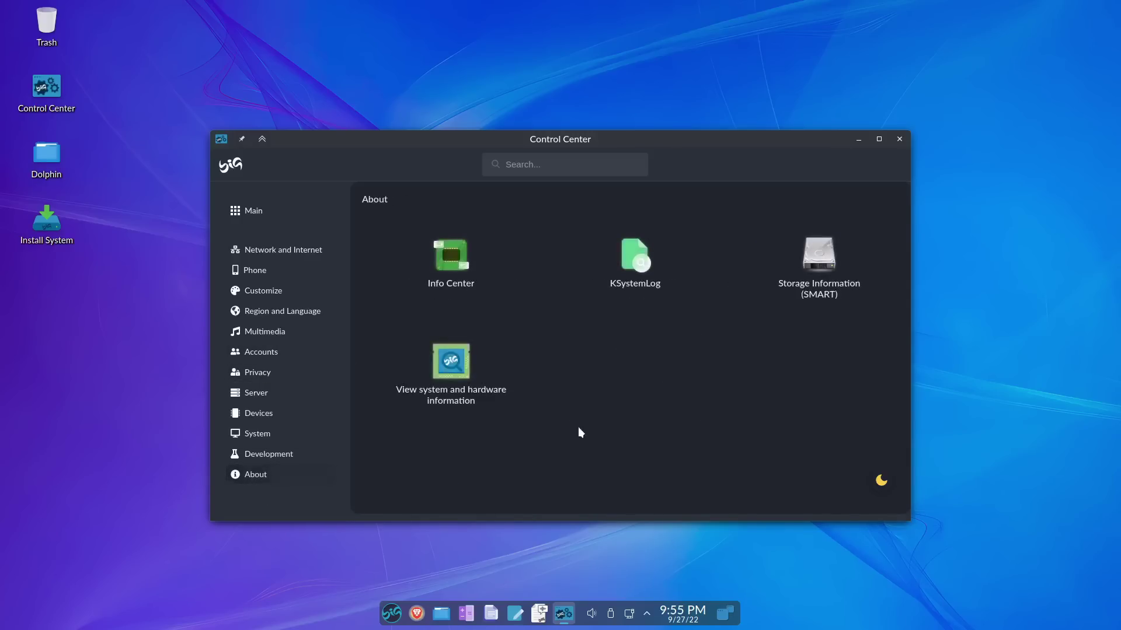
Review the system details in Info Center and the Control Center's Privacy tools, and close the Control Center
{"action": "left_click", "coordinate": [459, 264]}
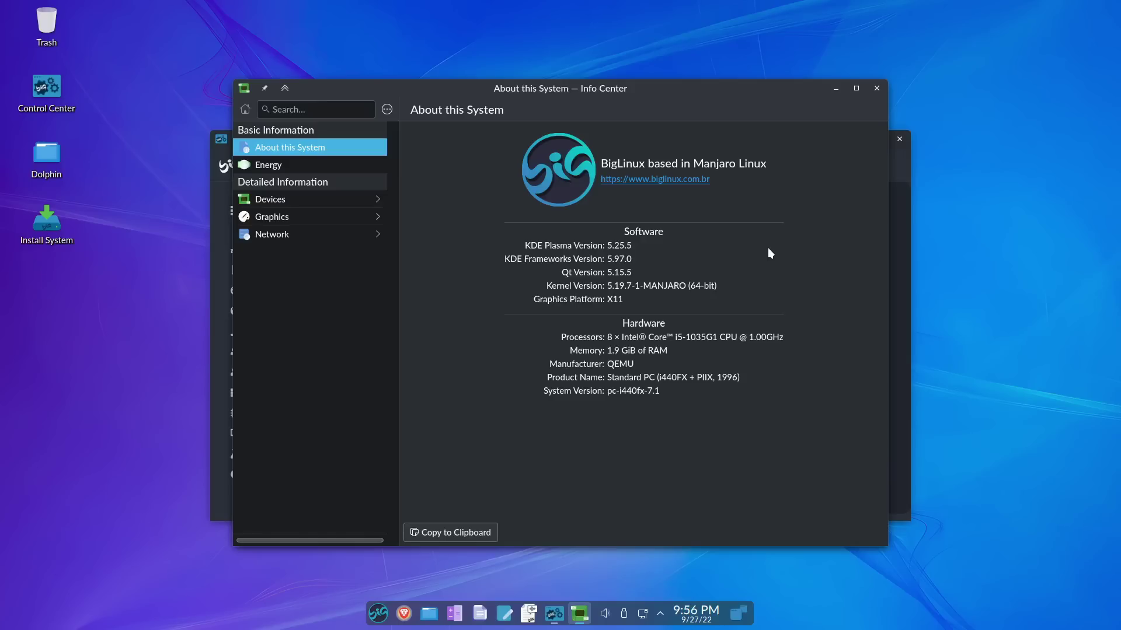
{"action": "left_click", "coordinate": [877, 89]}
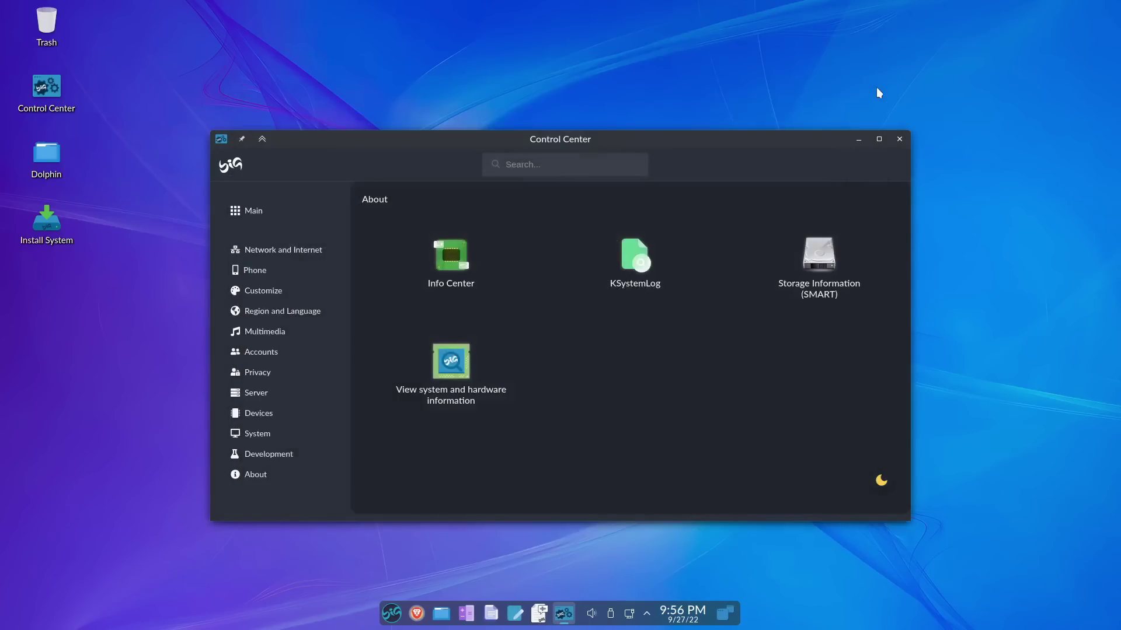
{"action": "left_click", "coordinate": [266, 375]}
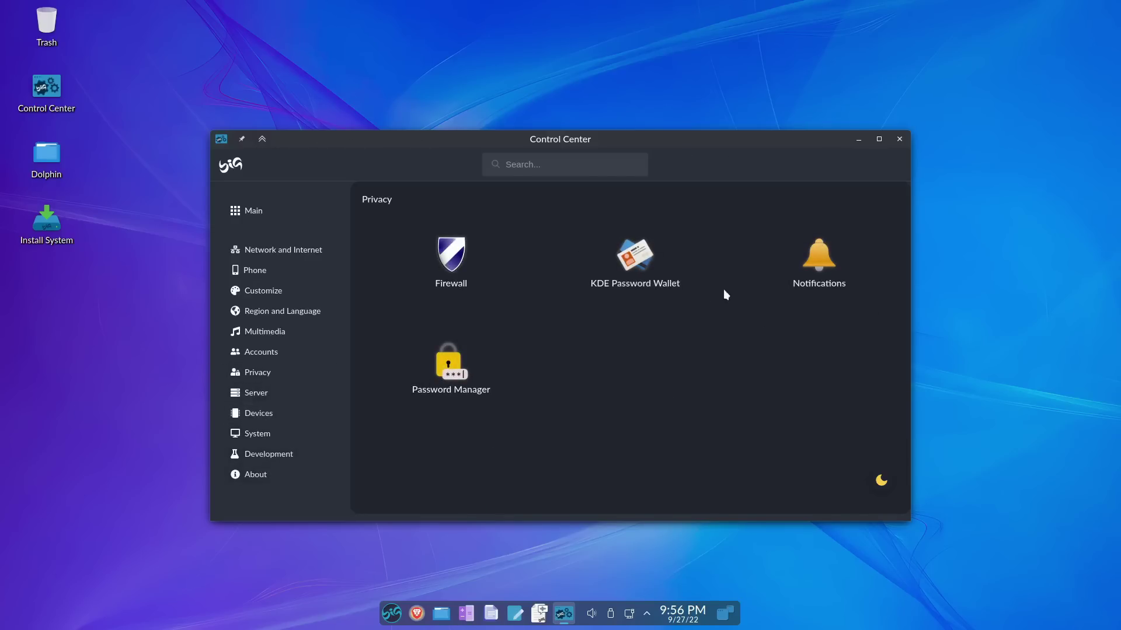
{"action": "left_click", "coordinate": [900, 139]}
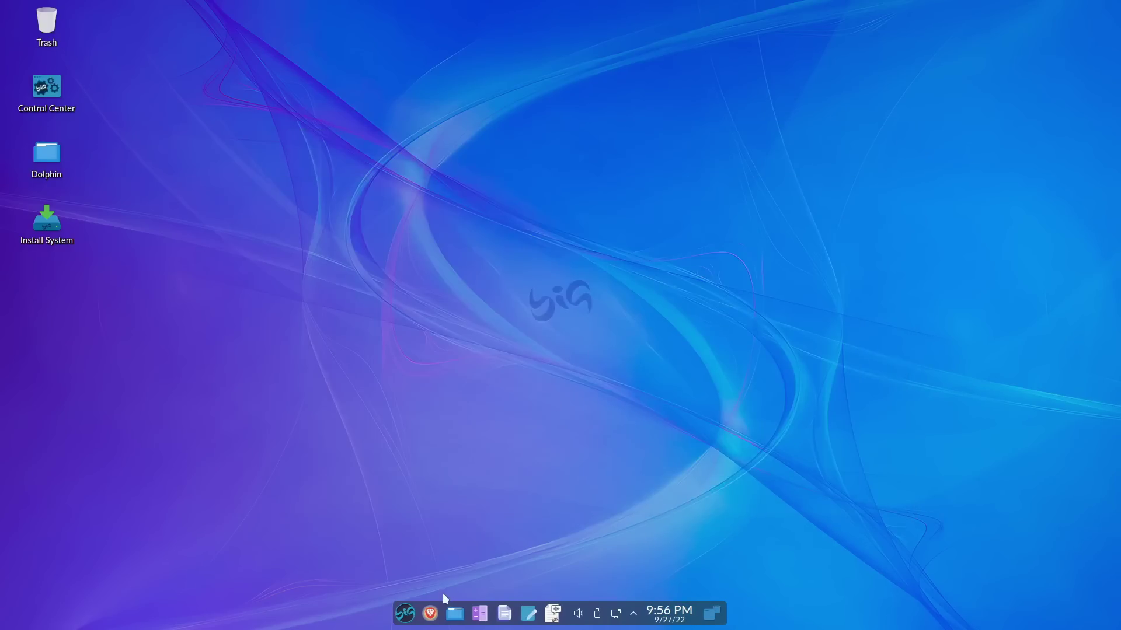
Find Add/Remove Software by searching for "add" in the application launcher, launch it and open its preferences
{"action": "left_click", "coordinate": [407, 614]}
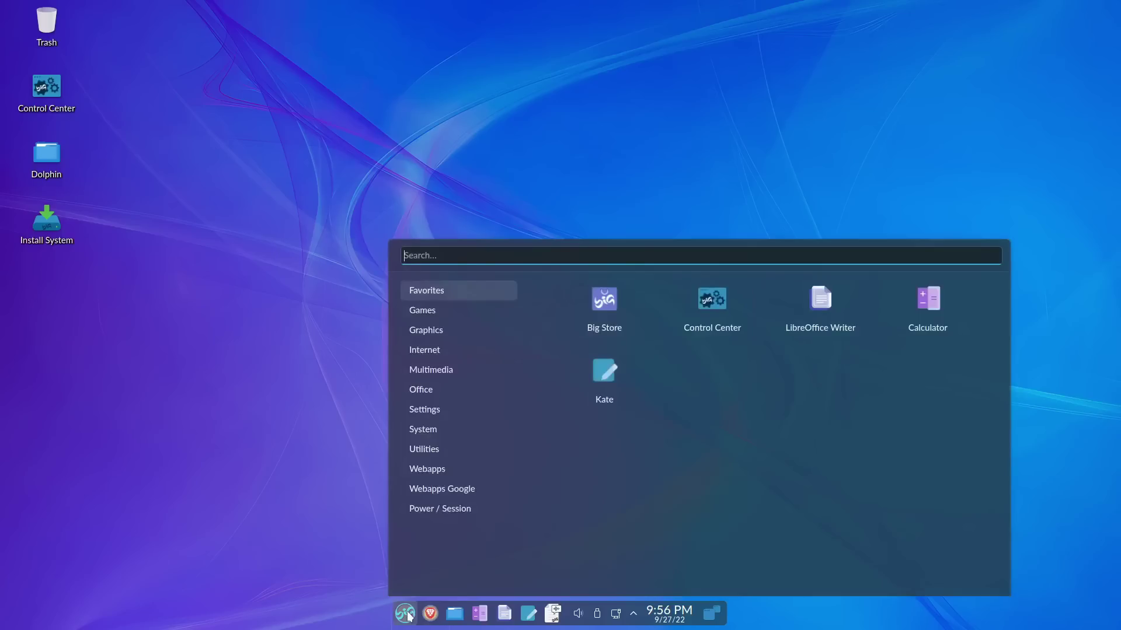
{"action": "type", "text": "add"}
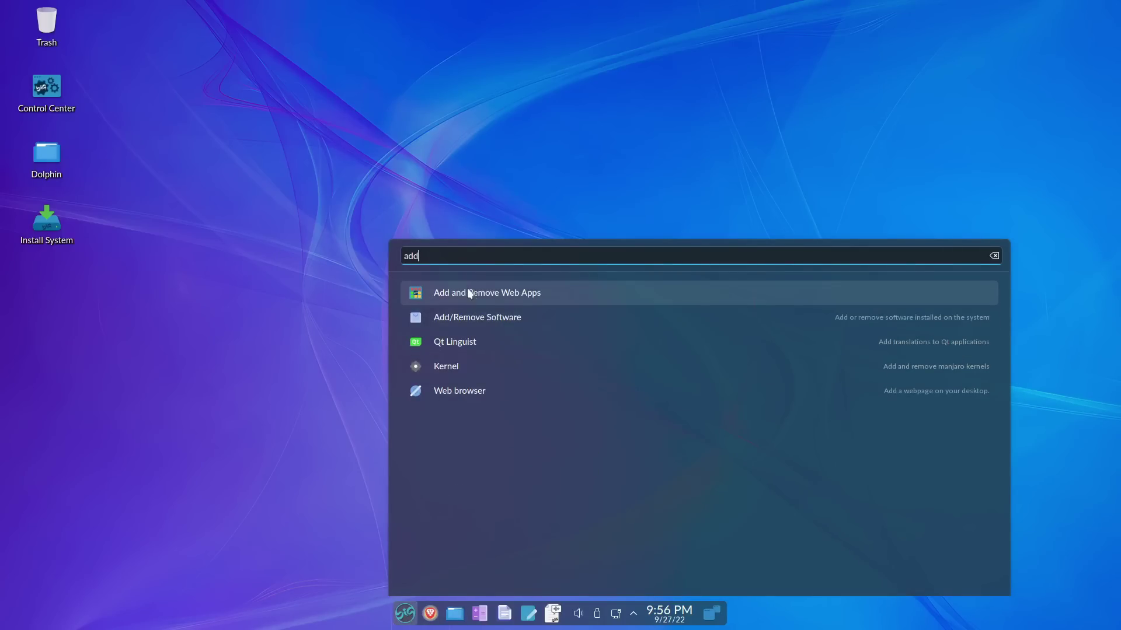
{"action": "left_click", "coordinate": [465, 323]}
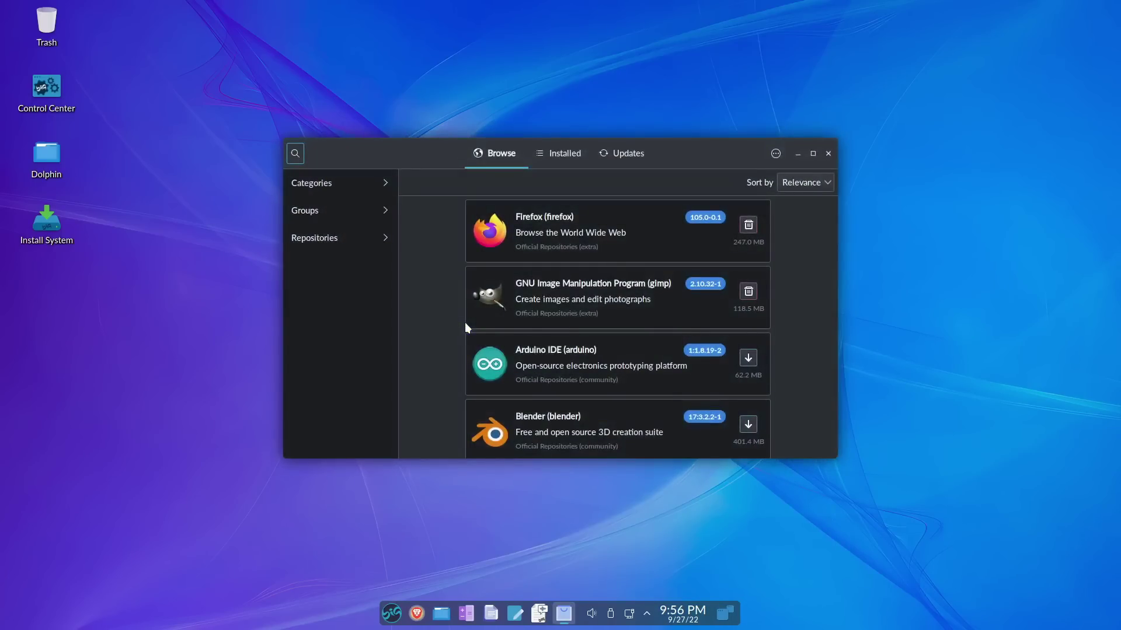
{"action": "left_click", "coordinate": [775, 154]}
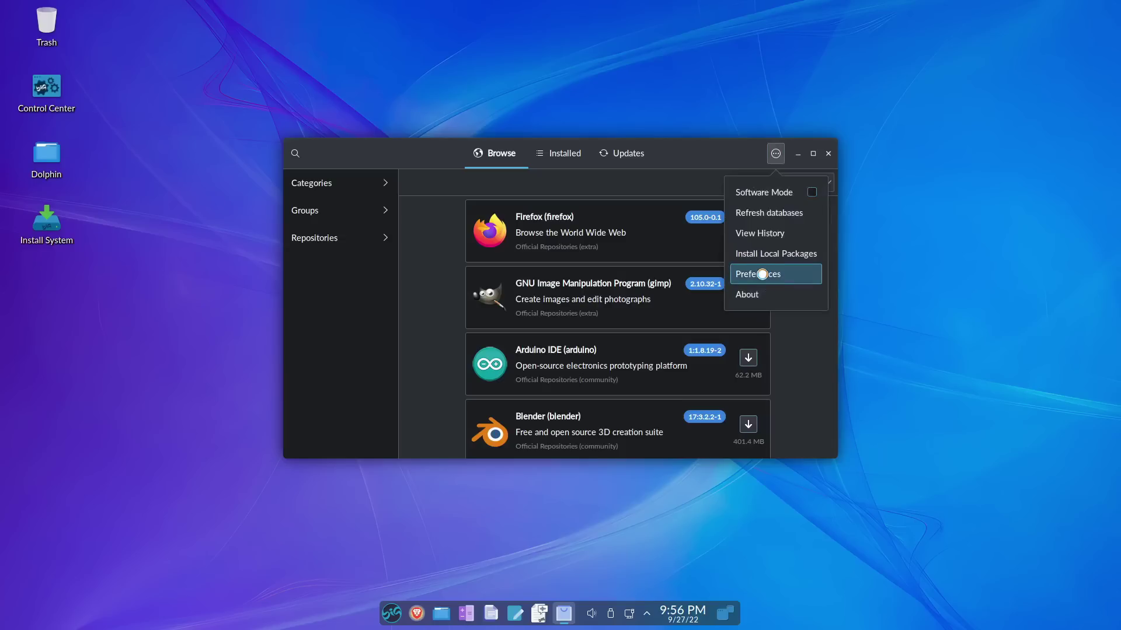
{"action": "left_click", "coordinate": [759, 275]}
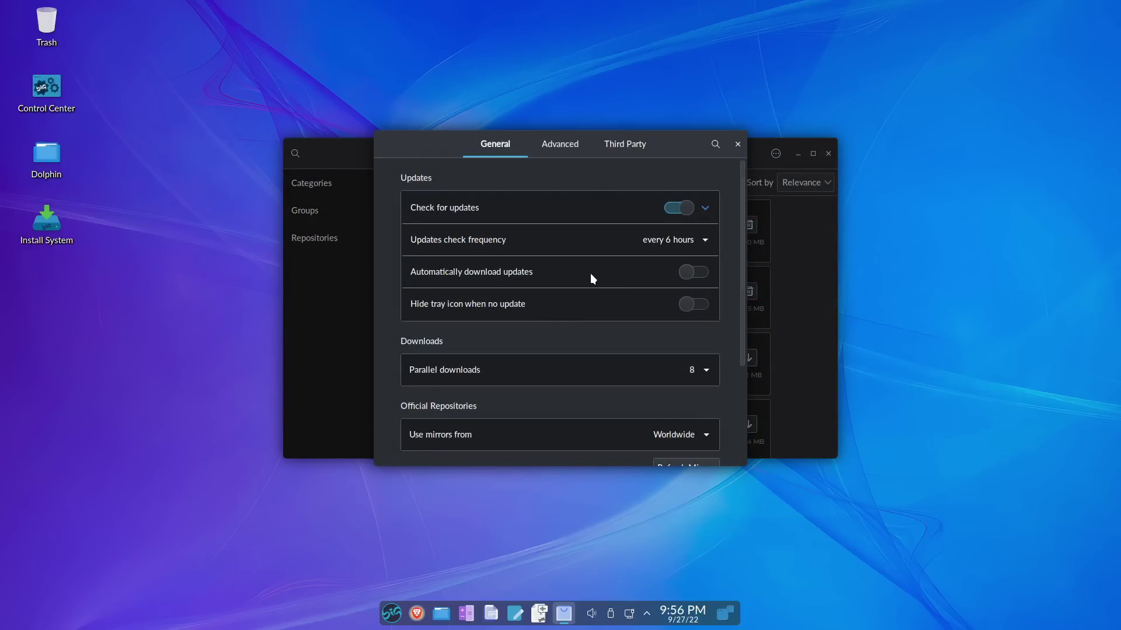
Switch AUR support off and on again in the third-party preferences, and check the AUR and Flatpak options
{"action": "left_click", "coordinate": [619, 150]}
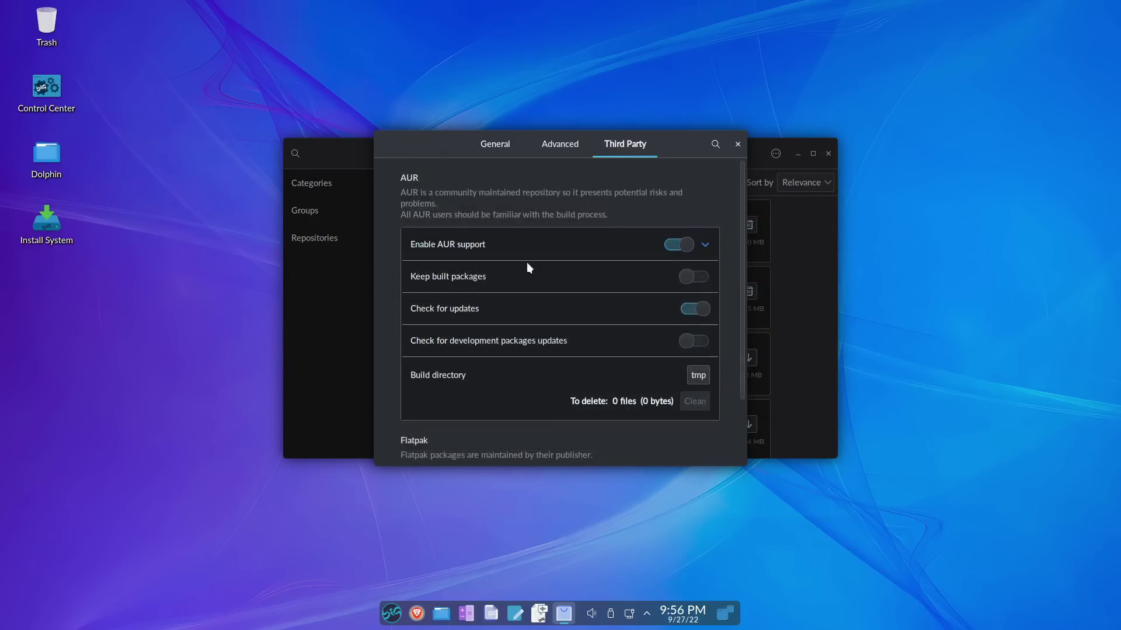
{"action": "left_click", "coordinate": [671, 256]}
{"action": "left_click", "coordinate": [680, 247]}
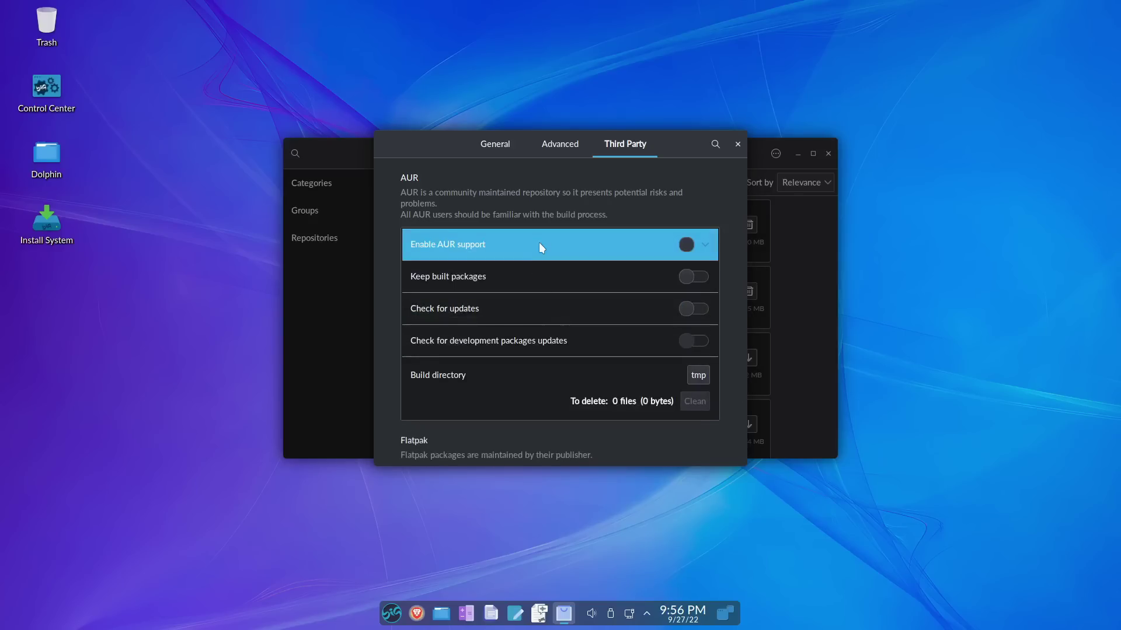
{"action": "scroll", "coordinate": [539, 247], "scroll_direction": "down", "scroll_amount": 2}
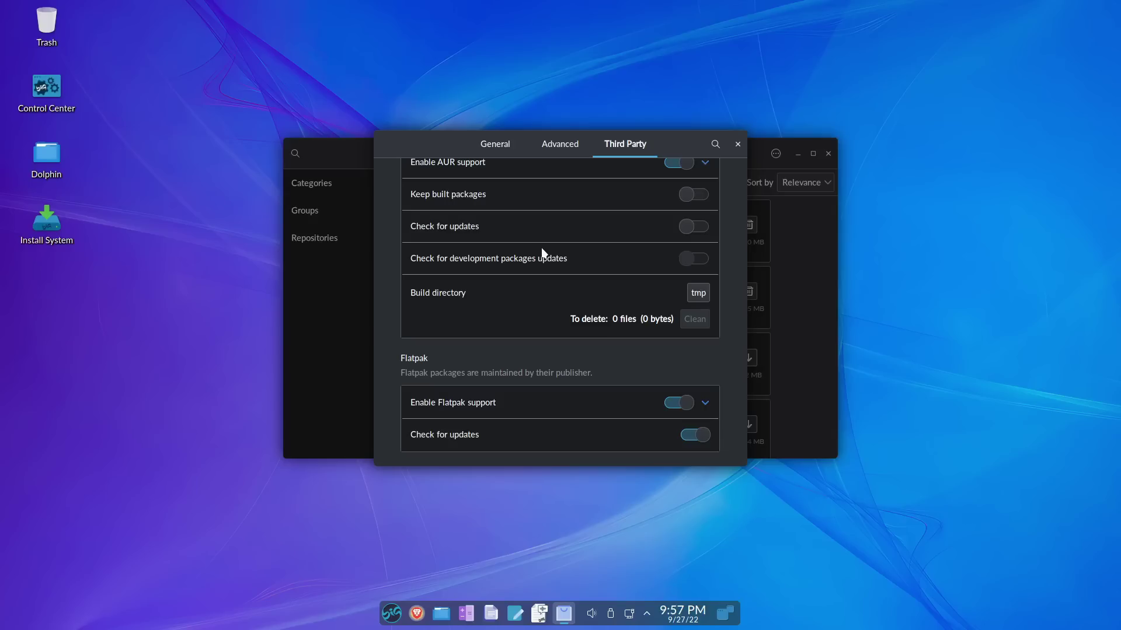
{"action": "scroll", "coordinate": [542, 249], "scroll_direction": "up", "scroll_amount": 2}
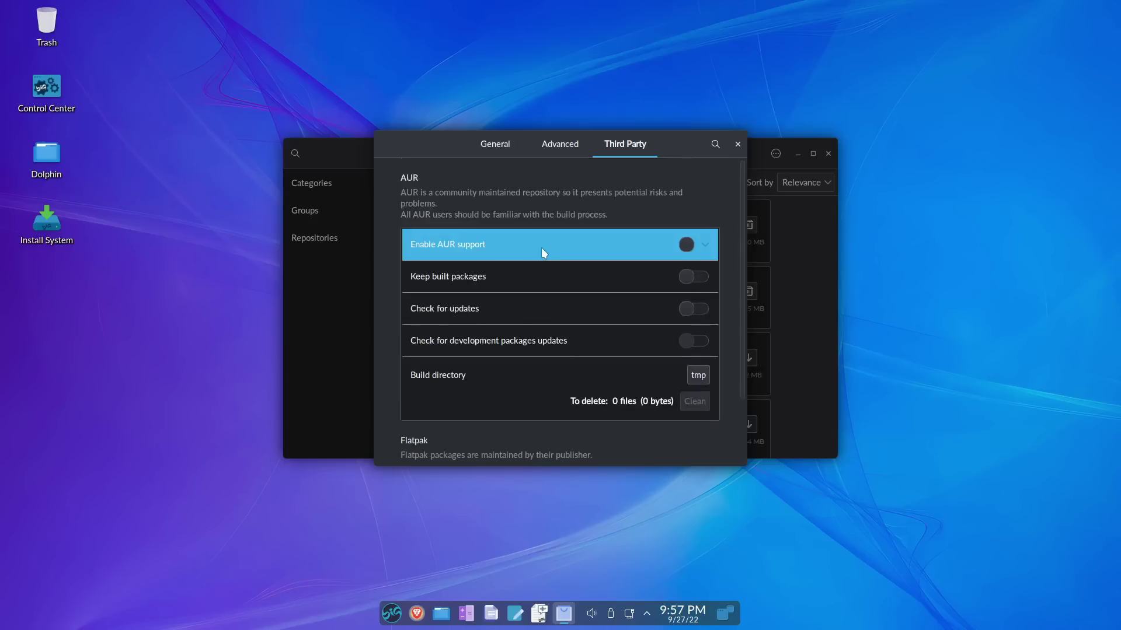
Review the general preferences for updates, downloads, mirrors and cache, and close the preferences
{"action": "left_click", "coordinate": [499, 143]}
{"action": "scroll", "coordinate": [549, 227], "scroll_direction": "down", "scroll_amount": 2}
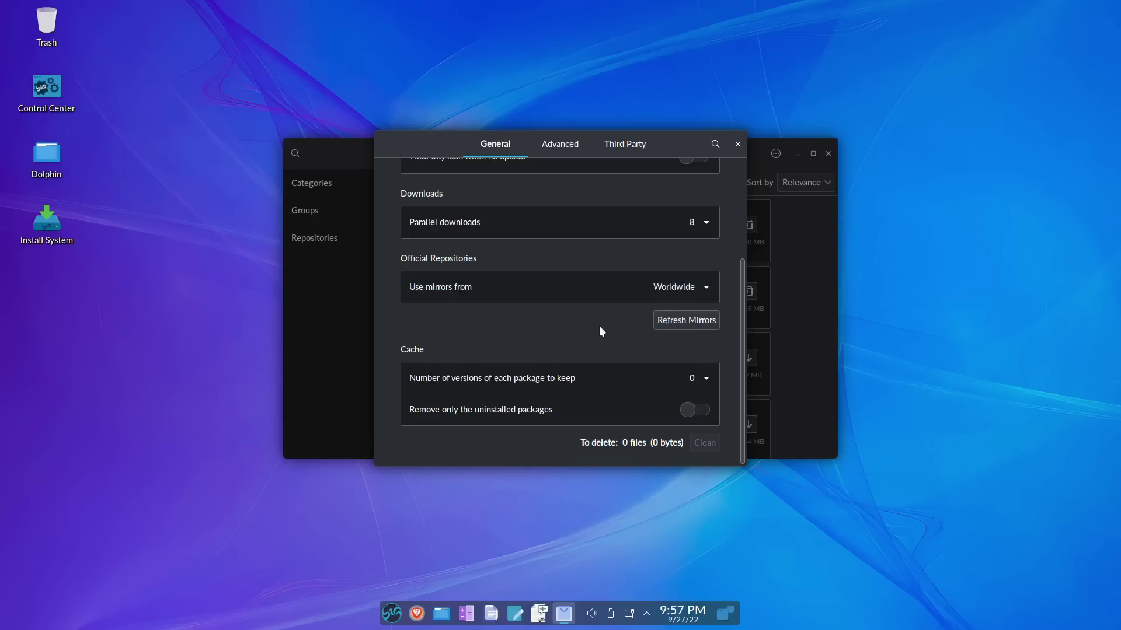
{"action": "scroll", "coordinate": [600, 324], "scroll_direction": "up", "scroll_amount": 2}
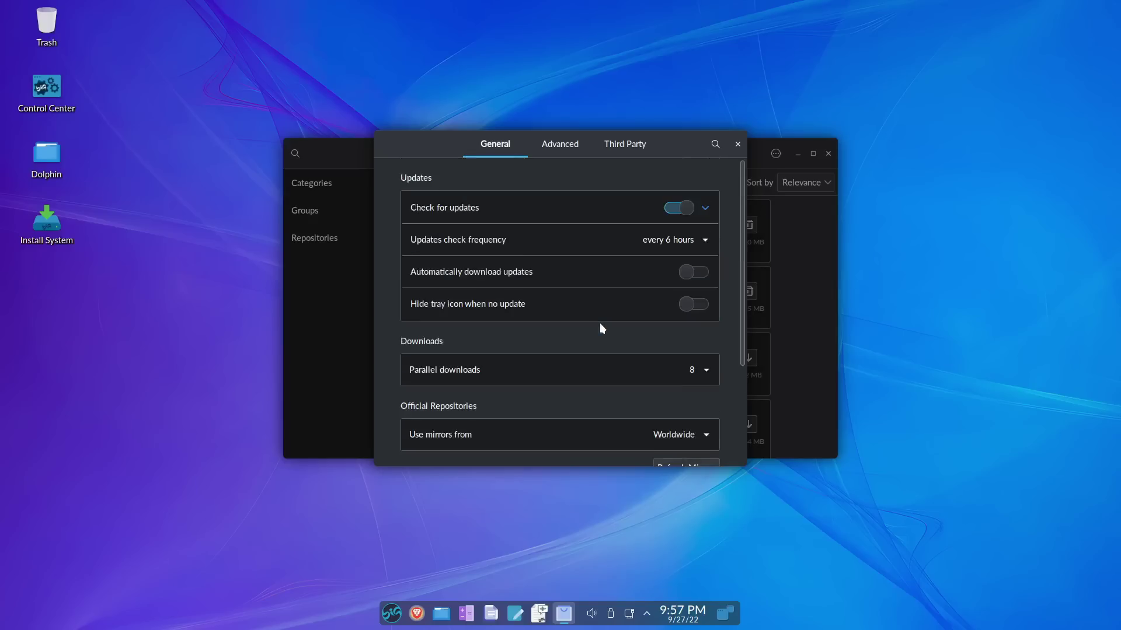
{"action": "left_click", "coordinate": [737, 145]}
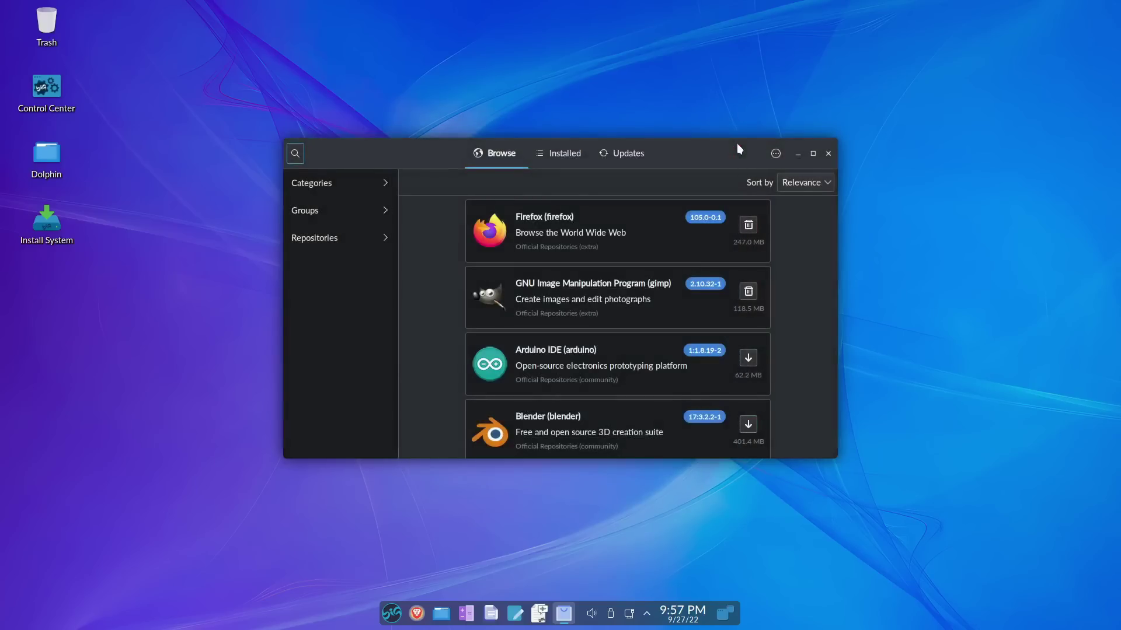
Search Add/Remove Software for obs-studio to see which packages are offered
{"action": "left_click", "coordinate": [297, 154]}
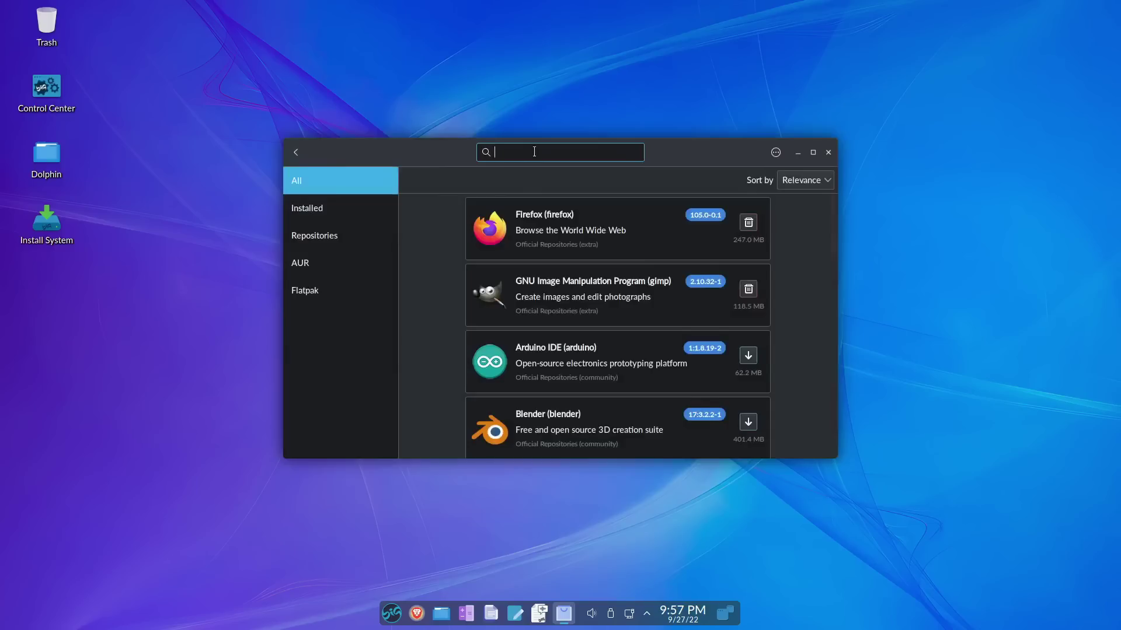
{"action": "type", "text": "obs-studio"}
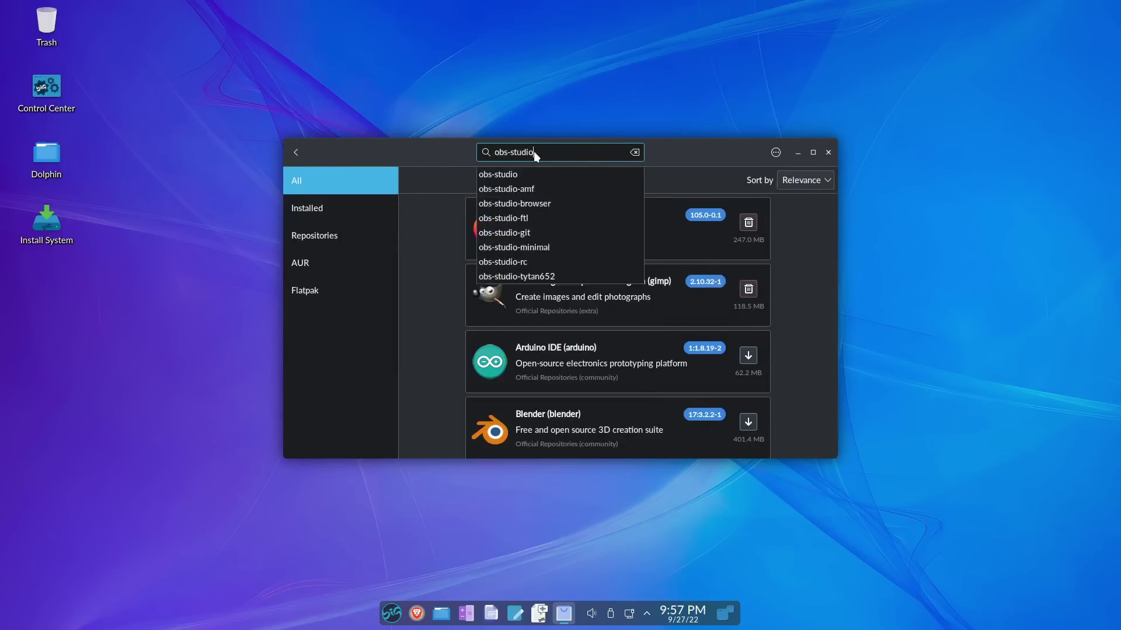
{"action": "left_click", "coordinate": [513, 171]}
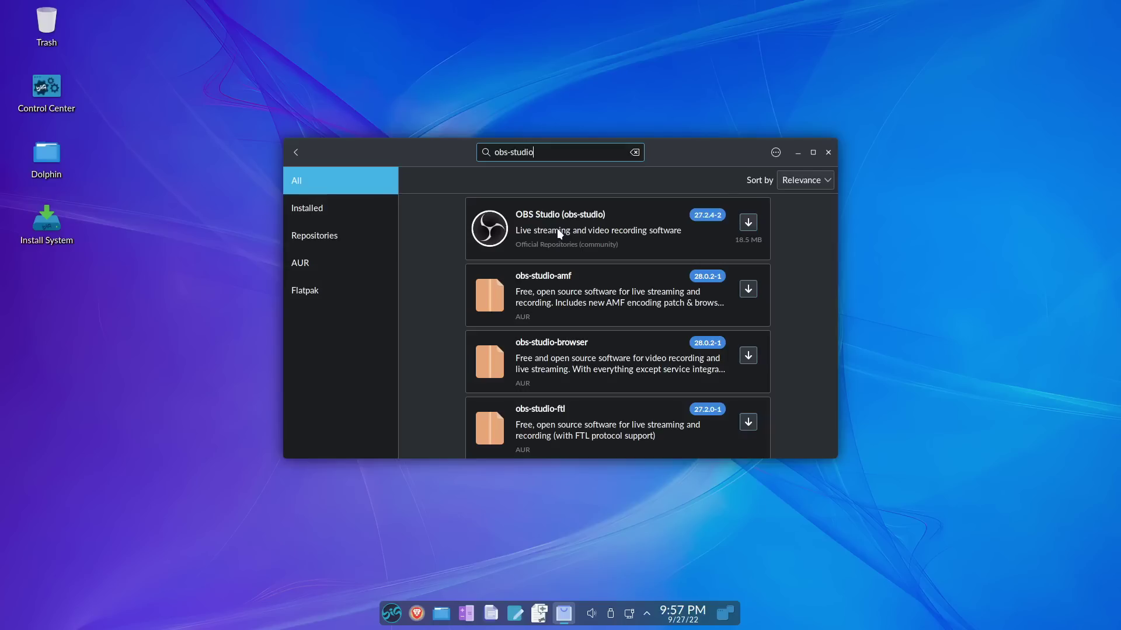
Replace the package search with gimp, look over the offered packages, and close Add/Remove Software
{"action": "key", "text": "BackSpace"}
{"action": "key", "text": "BackSpace"}
{"action": "key", "text": "BackSpace"}
{"action": "key", "text": "BackSpace"}
{"action": "key", "text": "BackSpace"}
{"action": "key", "text": "BackSpace"}
{"action": "key", "text": "BackSpace"}
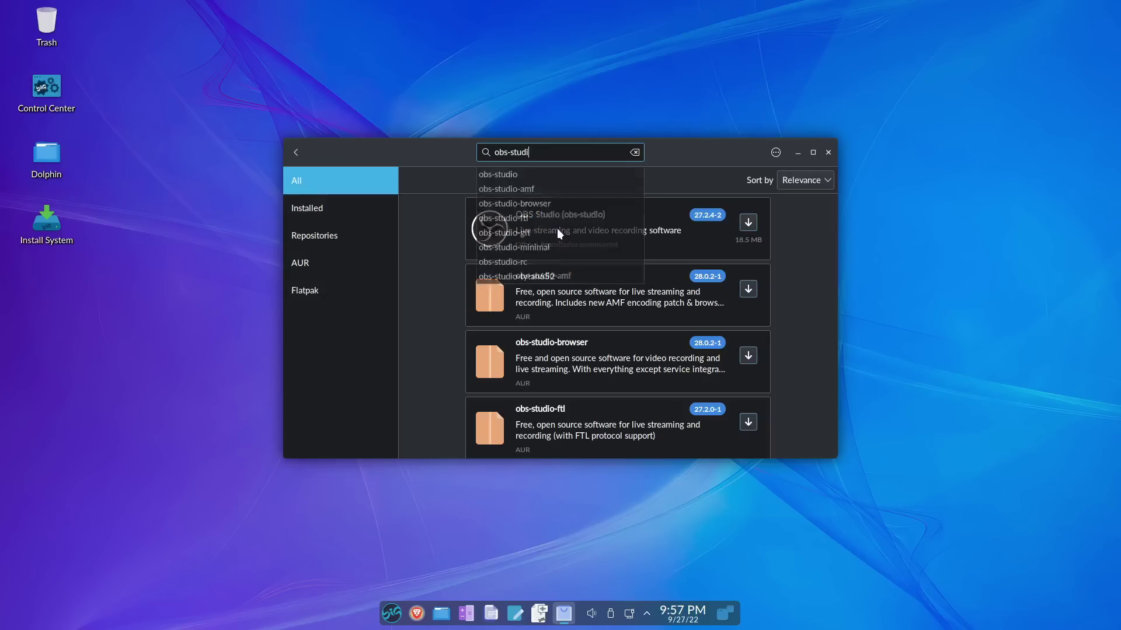
{"action": "key", "text": "BackSpace"}
{"action": "key", "text": "BackSpace"}
{"action": "key", "text": "BackSpace"}
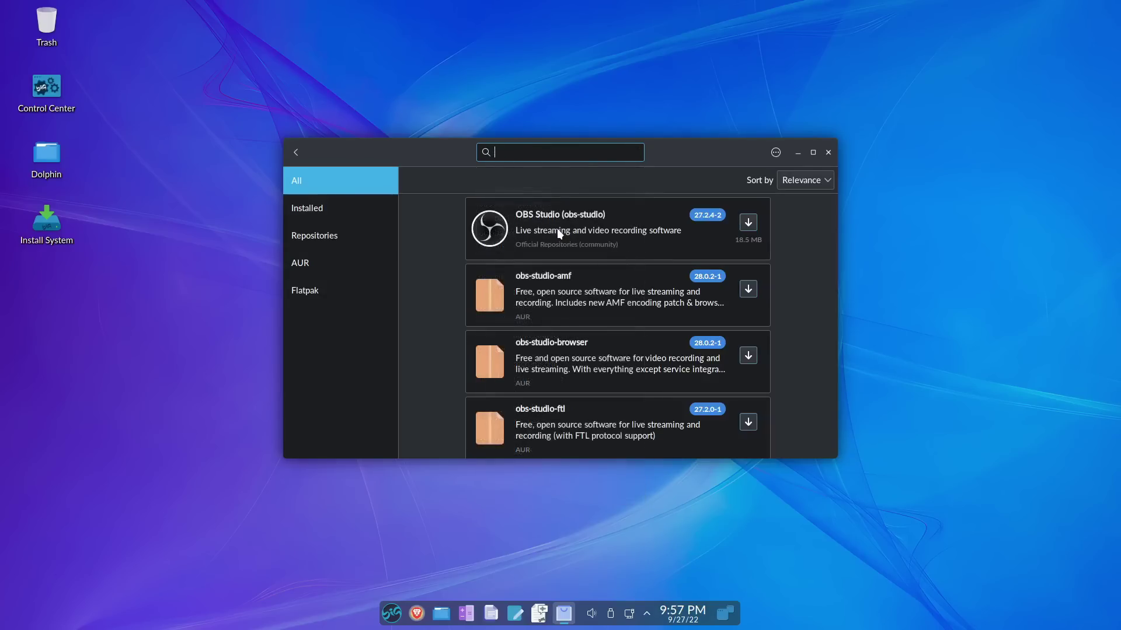
{"action": "type", "text": "gimp"}
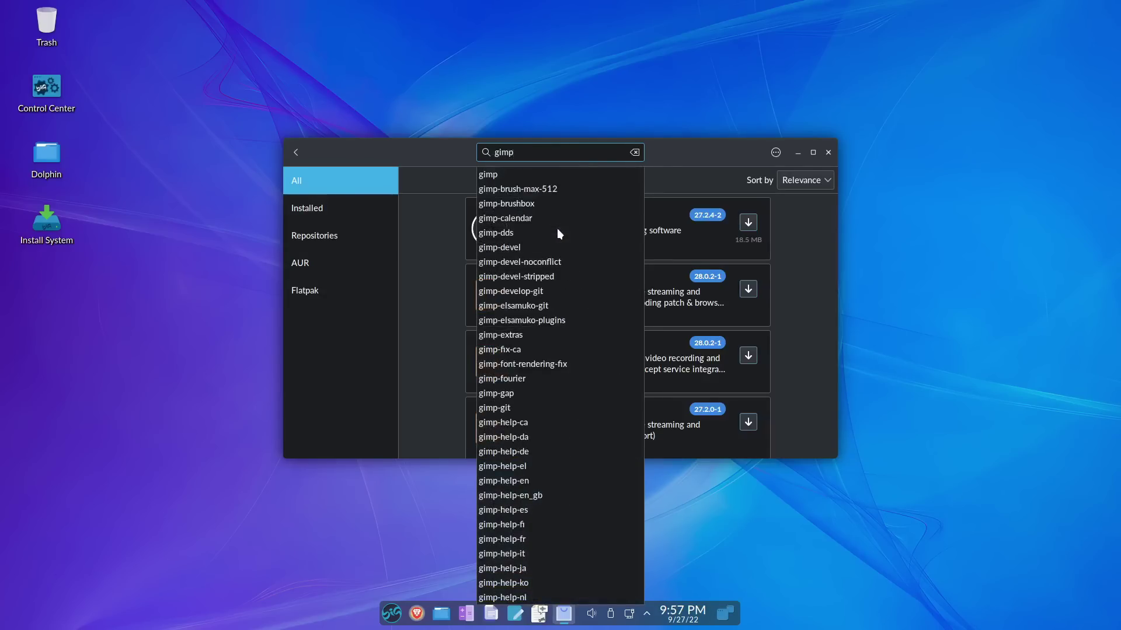
{"action": "left_click", "coordinate": [497, 173]}
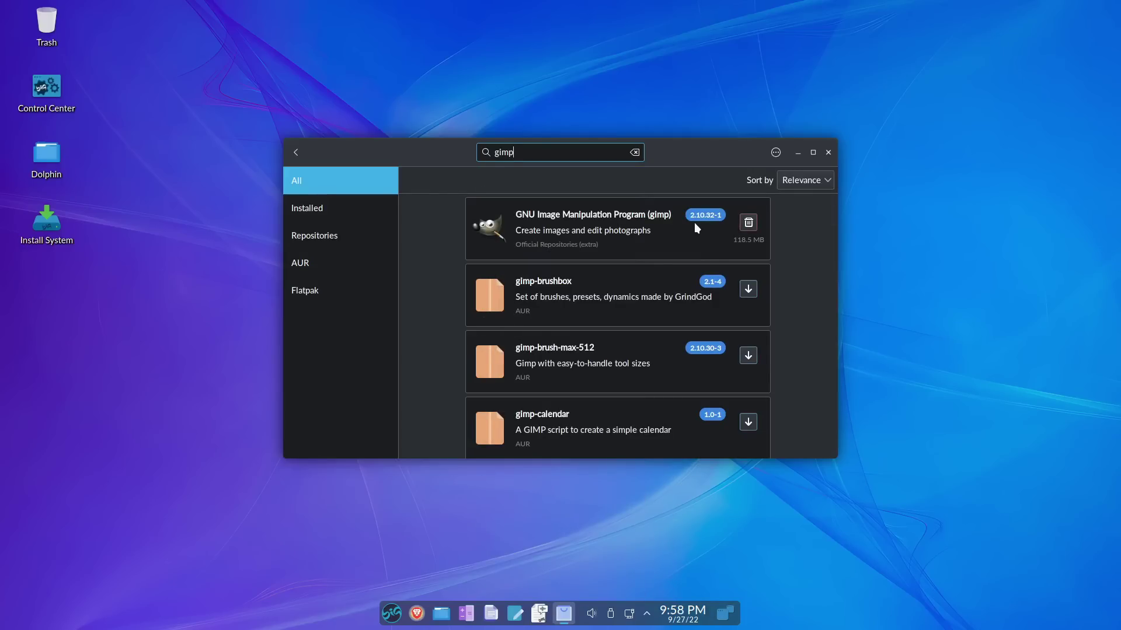
{"action": "left_click", "coordinate": [829, 152]}
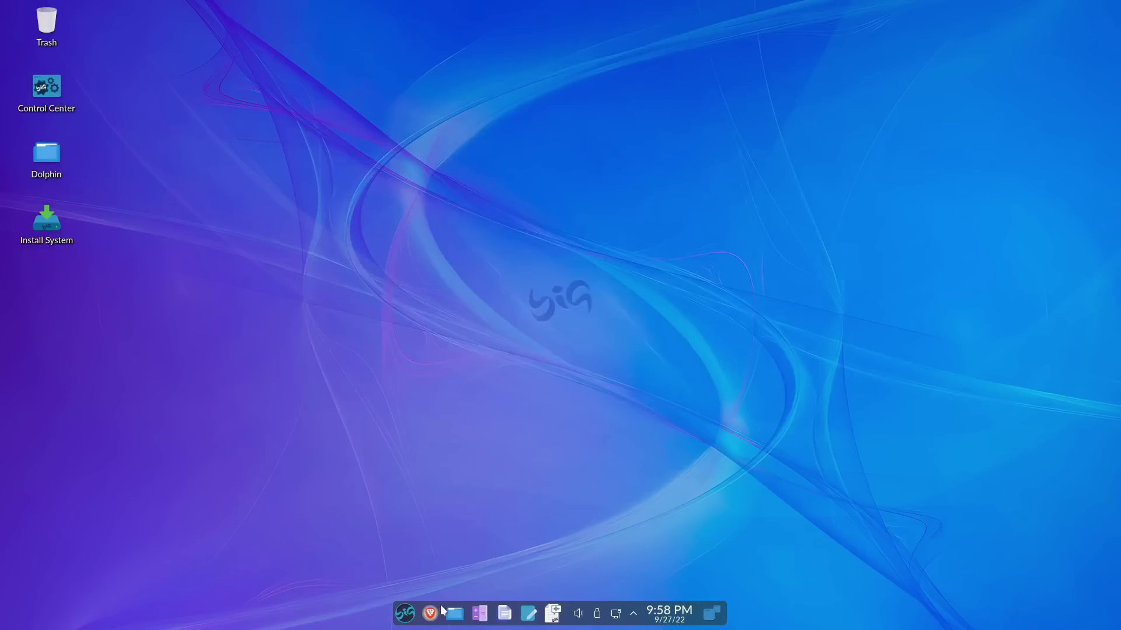
Find Add and Remove Web Apps by searching for "add" in the launcher, and open its form for adding a web app
{"action": "left_click", "coordinate": [404, 613]}
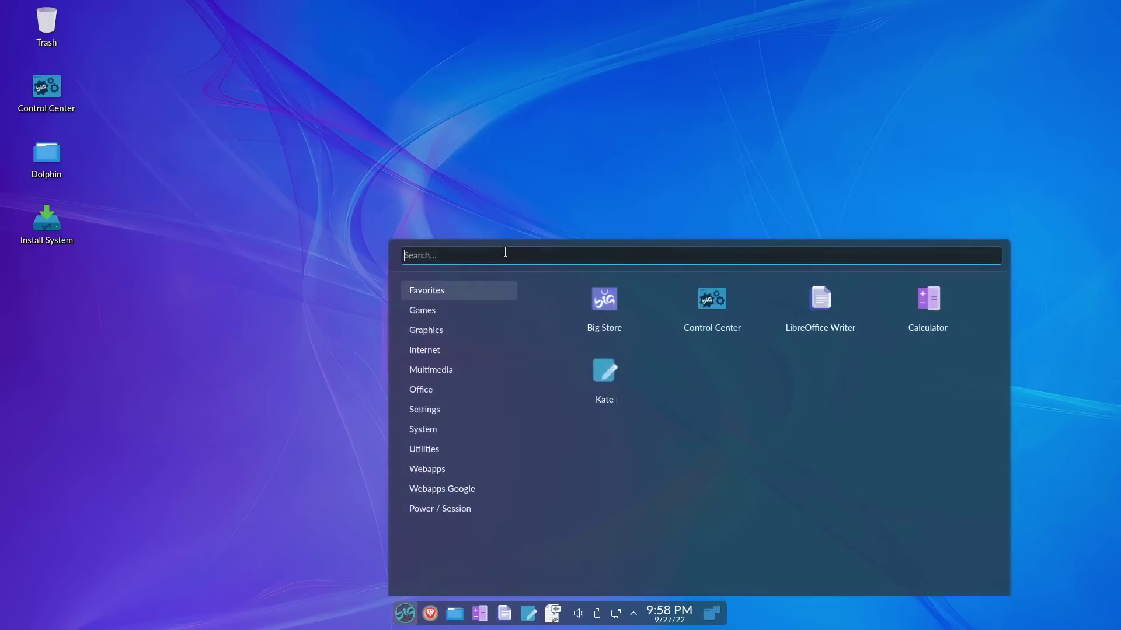
{"action": "type", "text": "add"}
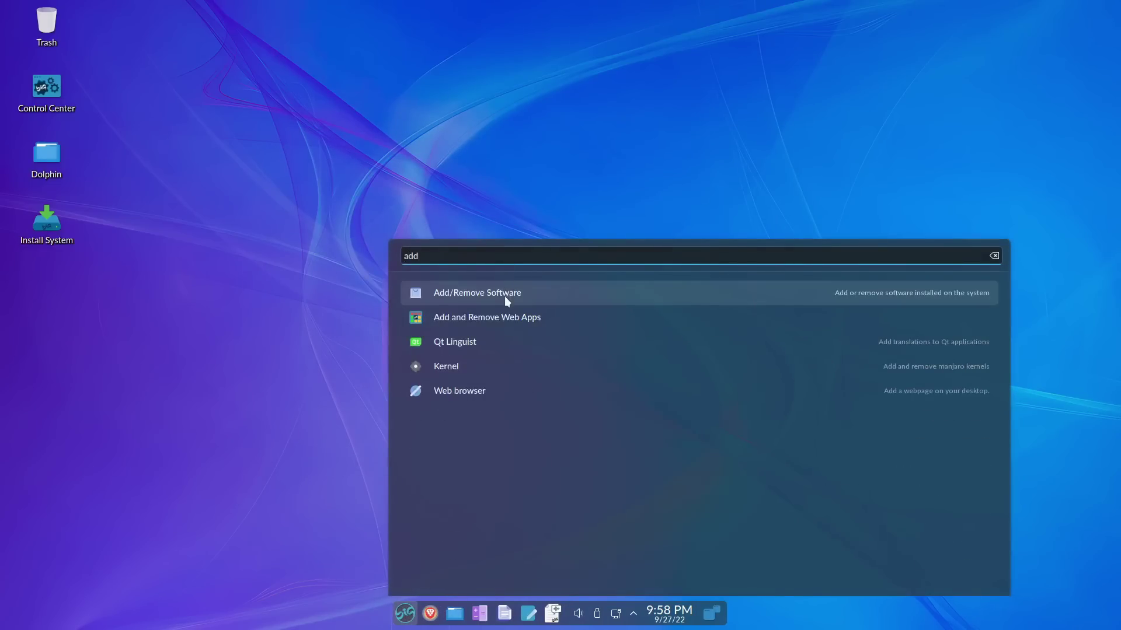
{"action": "left_click", "coordinate": [505, 319]}
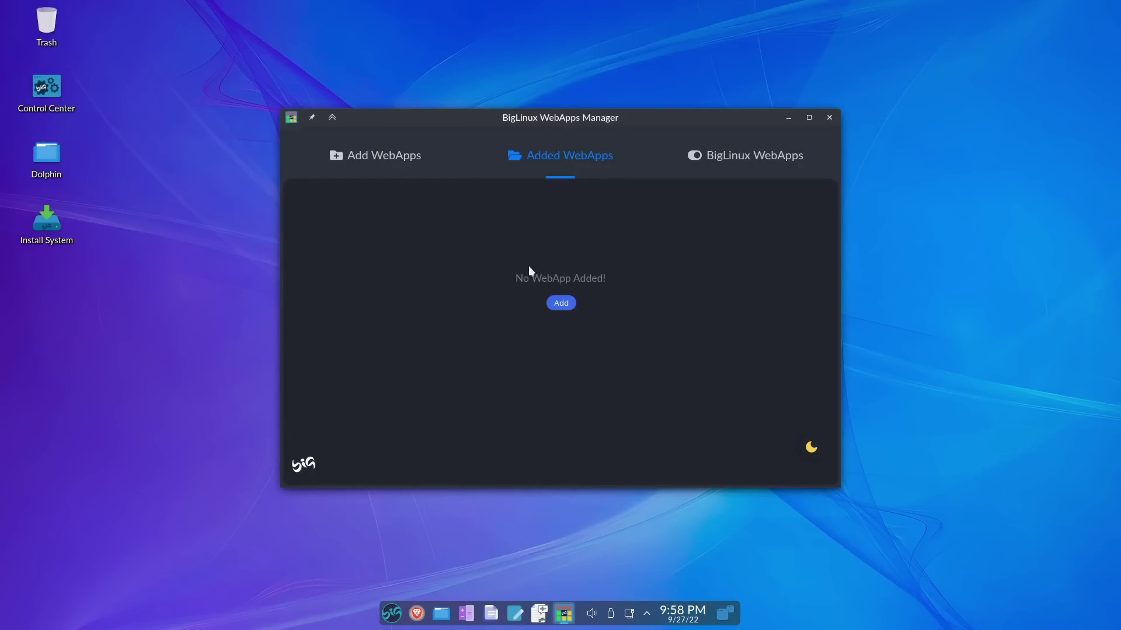
{"action": "left_click", "coordinate": [392, 159]}
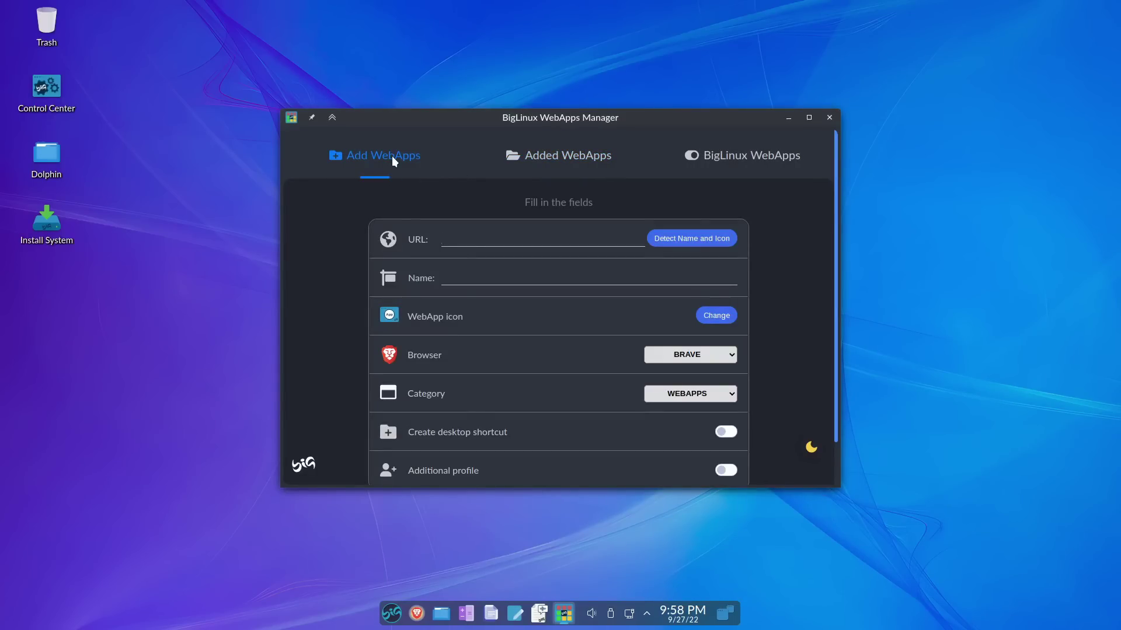
Add a web app named YouTube for youtube.com, using the icon detected from the site, and dismiss the confirmation
{"action": "type", "text": "youtube.com"}
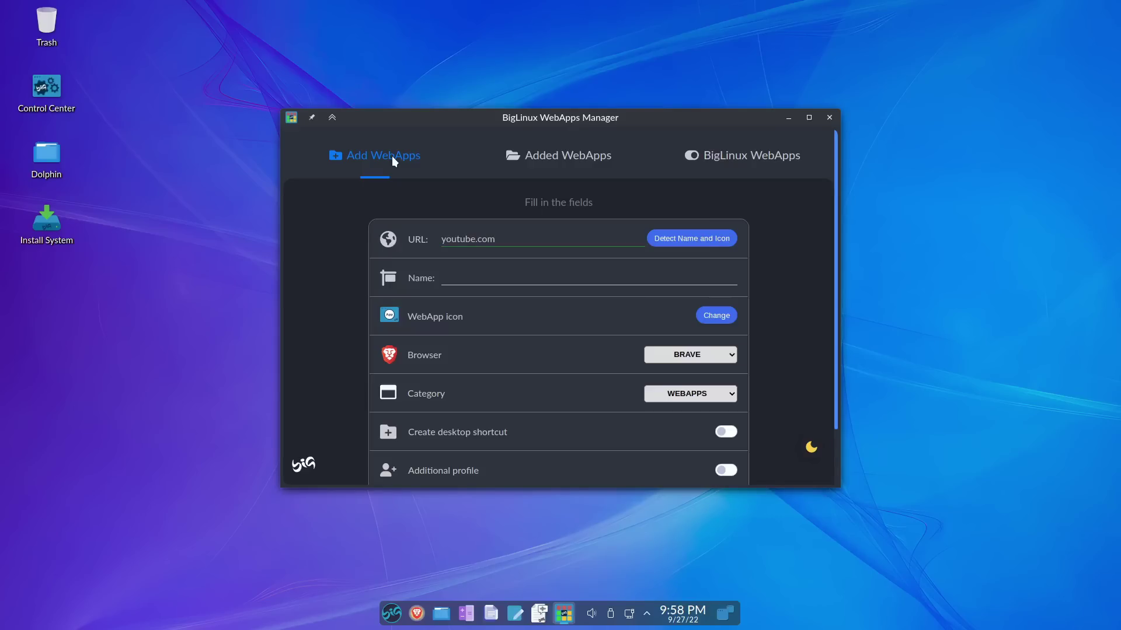
{"action": "left_click", "coordinate": [468, 277]}
{"action": "type", "text": "Yout"}
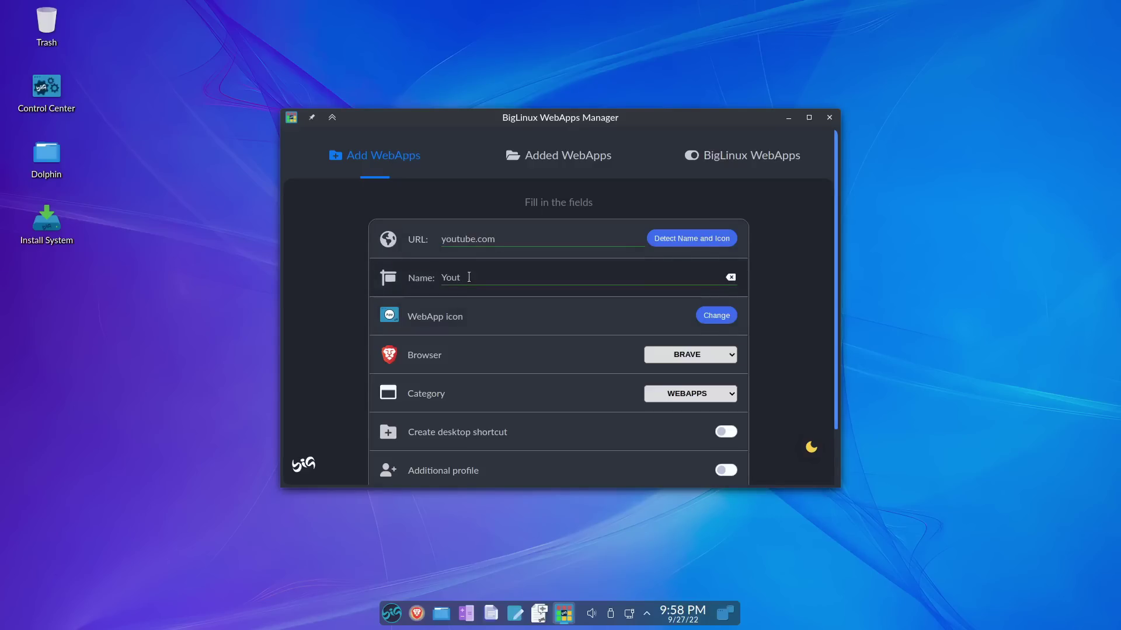
{"action": "type", "text": "Tube"}
{"action": "left_click", "coordinate": [679, 240]}
{"action": "left_click", "coordinate": [679, 240]}
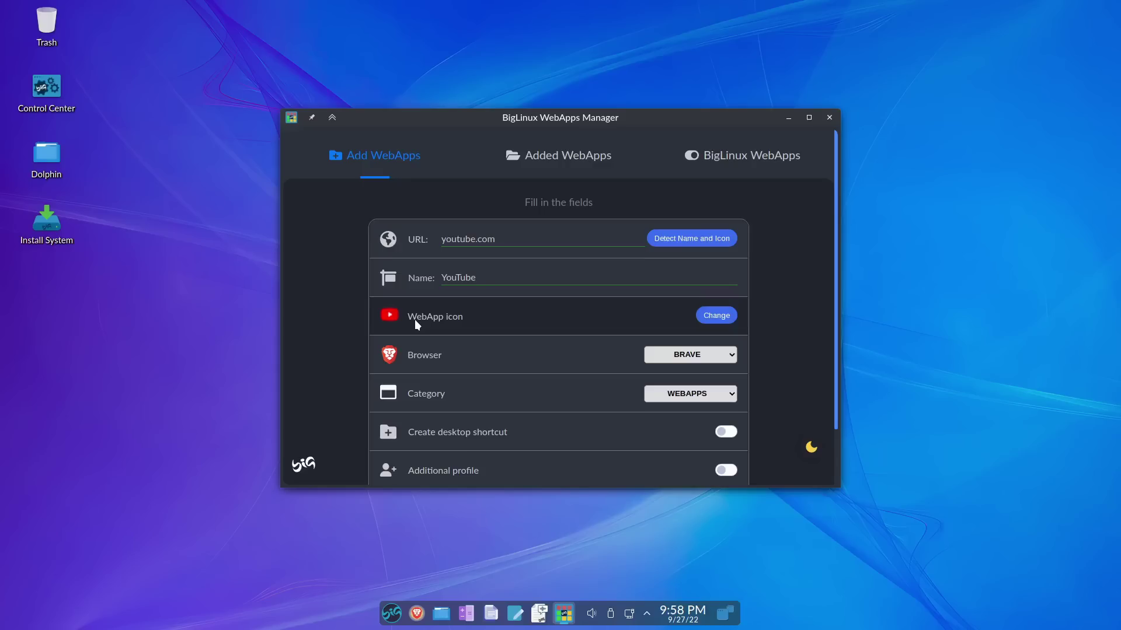
{"action": "scroll", "coordinate": [415, 321], "scroll_direction": "down", "scroll_amount": 2}
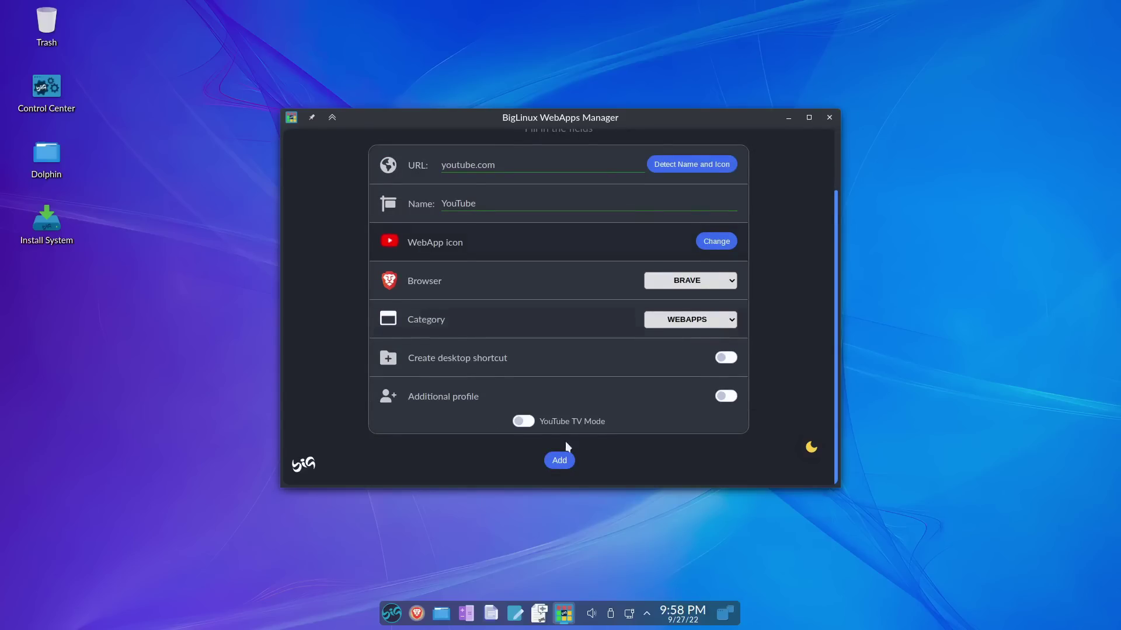
{"action": "left_click", "coordinate": [560, 463]}
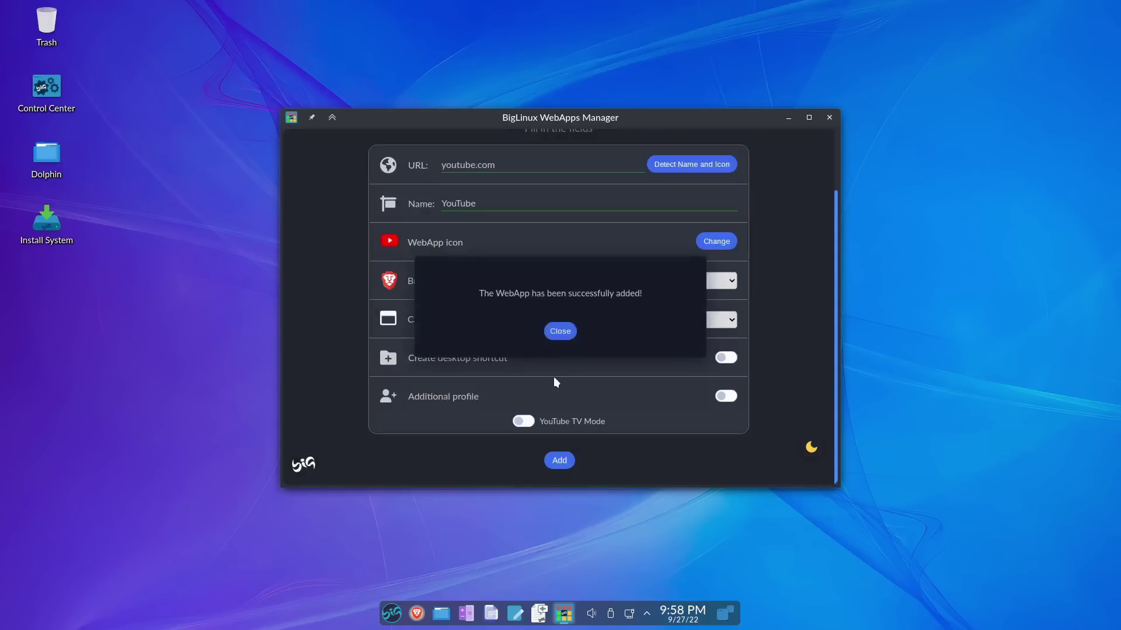
{"action": "left_click", "coordinate": [562, 332]}
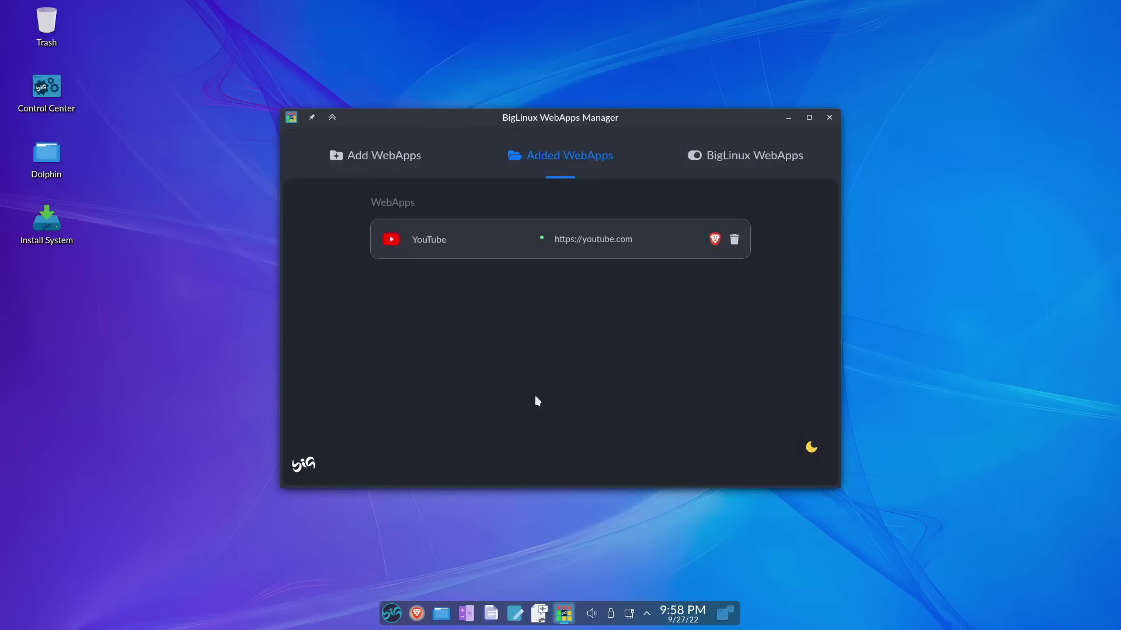
Launch the newly added YouTube web app by searching "yout" in the launcher, and browse its home page
{"action": "left_click", "coordinate": [391, 614]}
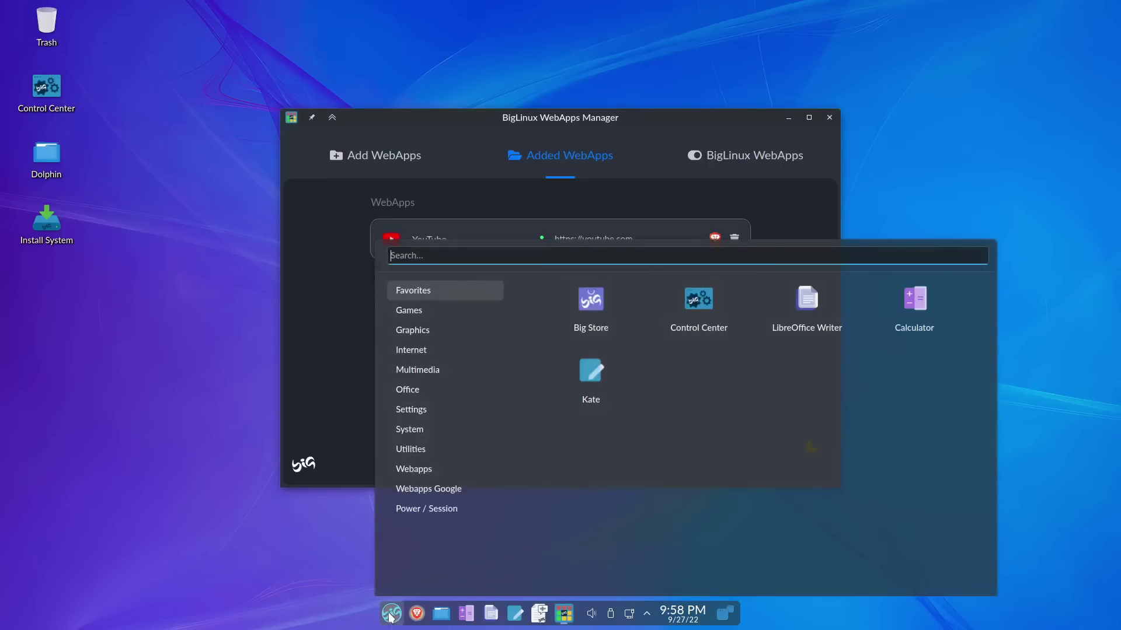
{"action": "type", "text": "yout"}
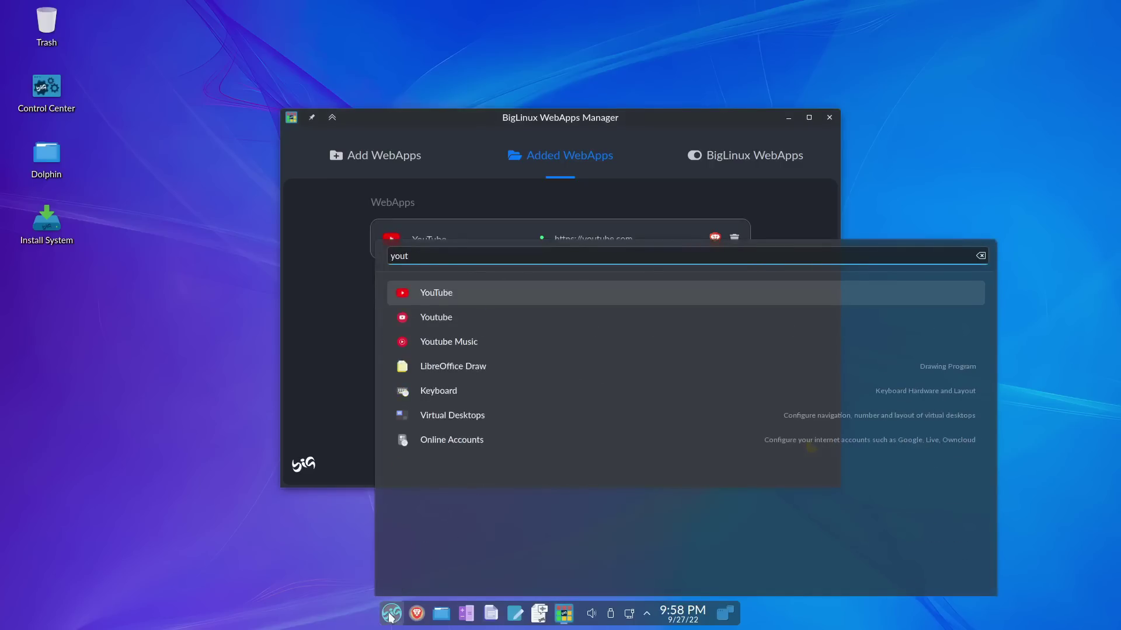
{"action": "left_click", "coordinate": [439, 293]}
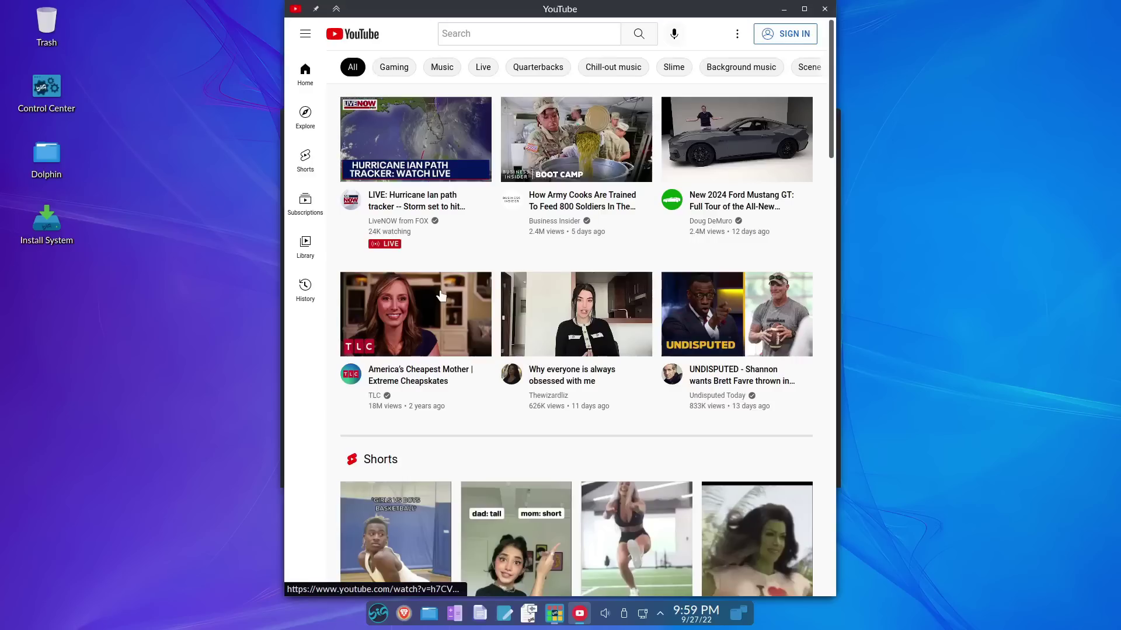
{"action": "scroll", "coordinate": [531, 204], "scroll_direction": "down", "scroll_amount": 3}
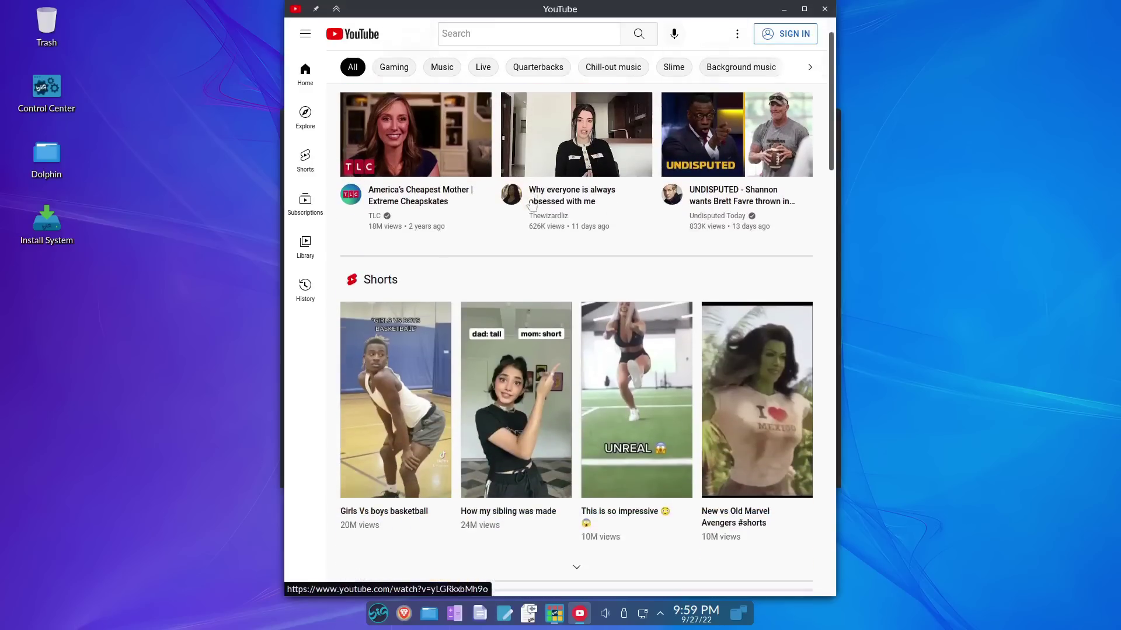
{"action": "scroll", "coordinate": [531, 205], "scroll_direction": "down", "scroll_amount": 5}
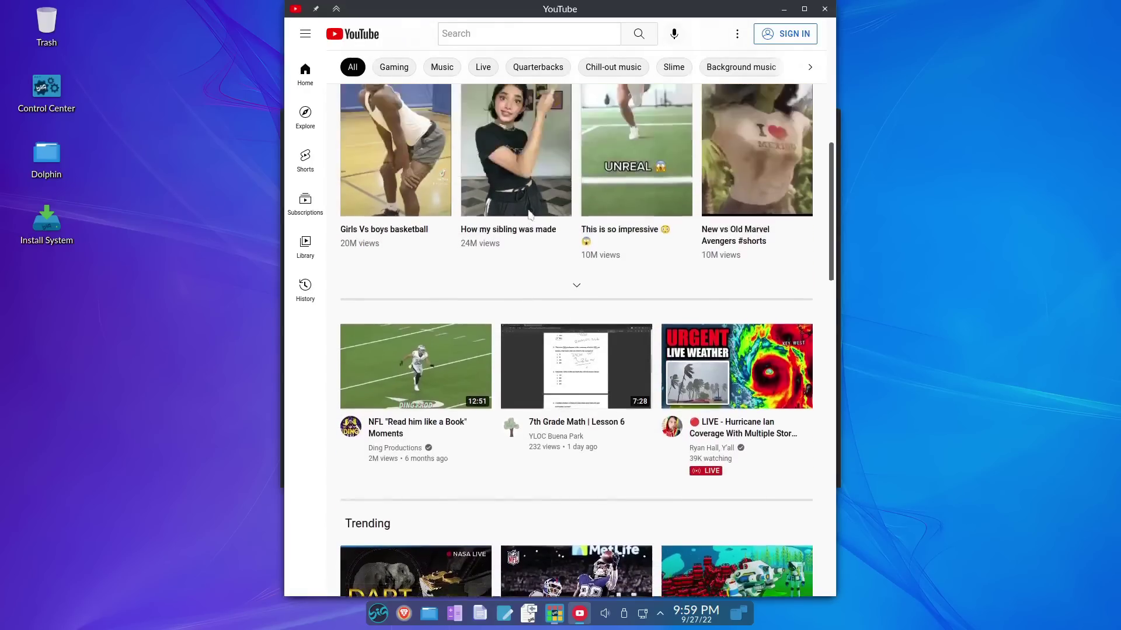
{"action": "scroll", "coordinate": [530, 215], "scroll_direction": "up", "scroll_amount": 6}
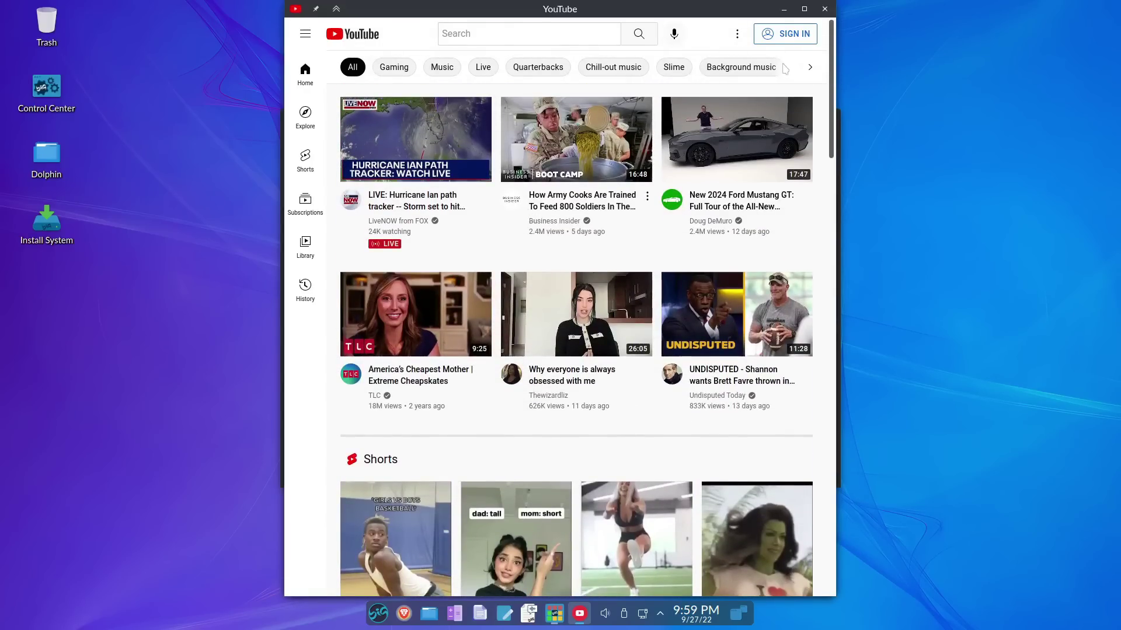
Maximize the YouTube web app, look through its home page at full size, and close it
{"action": "left_click", "coordinate": [805, 9]}
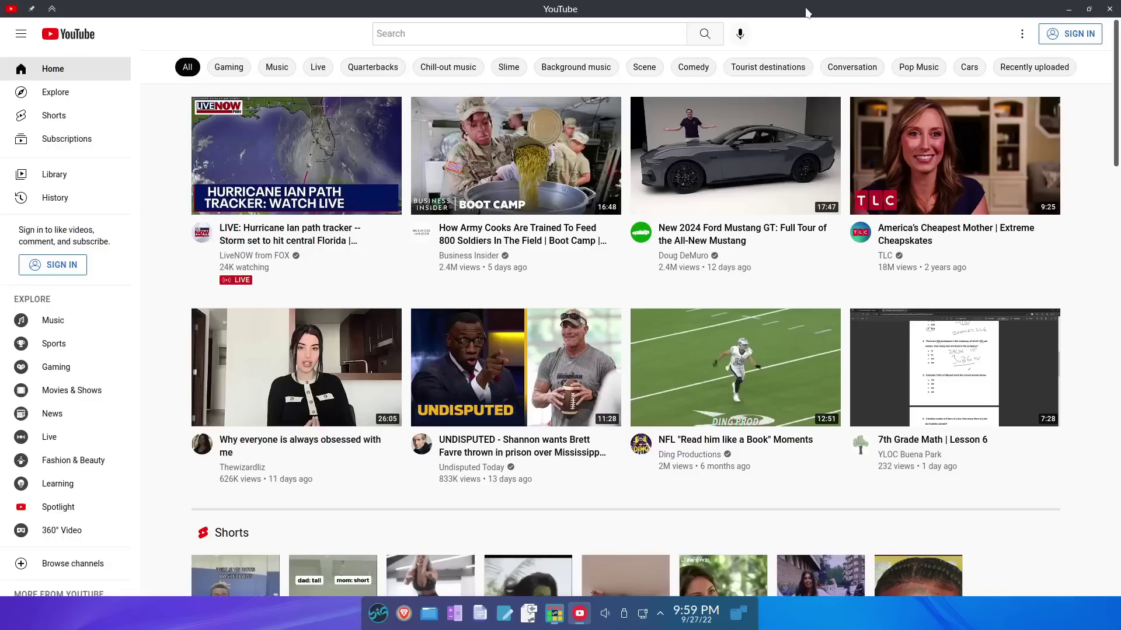
{"action": "scroll", "coordinate": [569, 83], "scroll_direction": "down", "scroll_amount": 4}
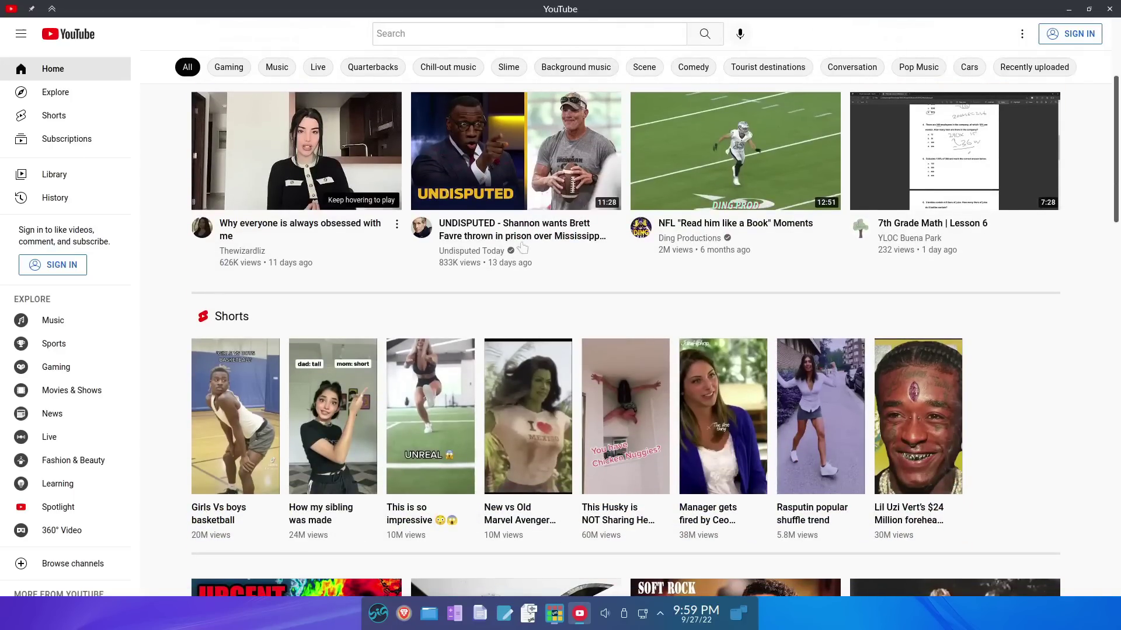
{"action": "scroll", "coordinate": [617, 280], "scroll_direction": "down", "scroll_amount": 4}
{"action": "scroll", "coordinate": [617, 280], "scroll_direction": "down", "scroll_amount": 7}
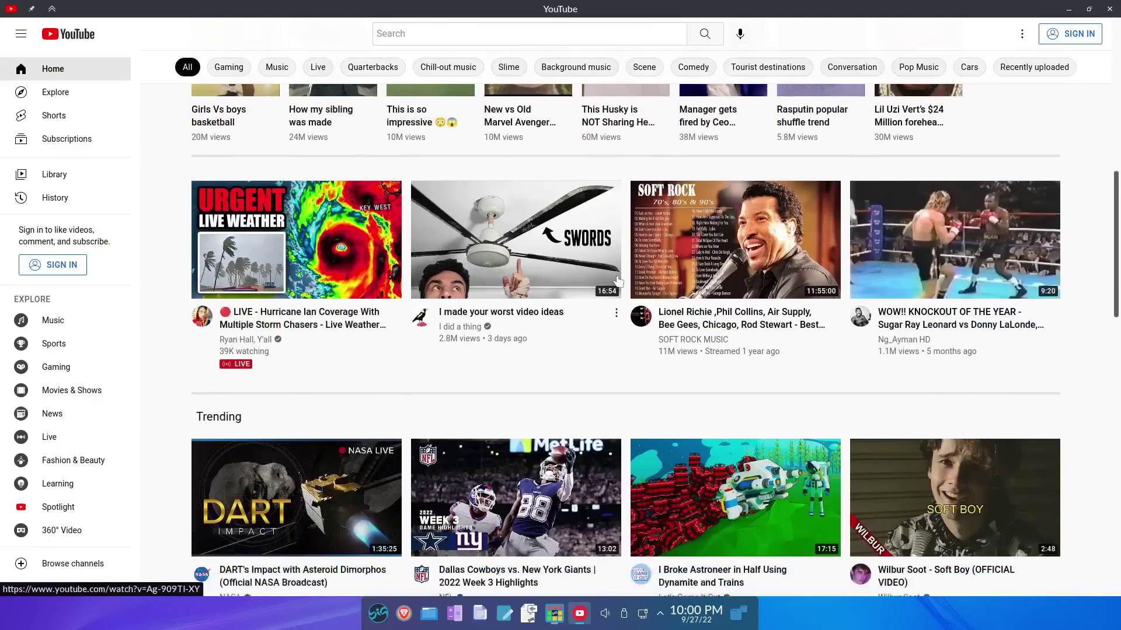
{"action": "scroll", "coordinate": [618, 281], "scroll_direction": "up", "scroll_amount": 14}
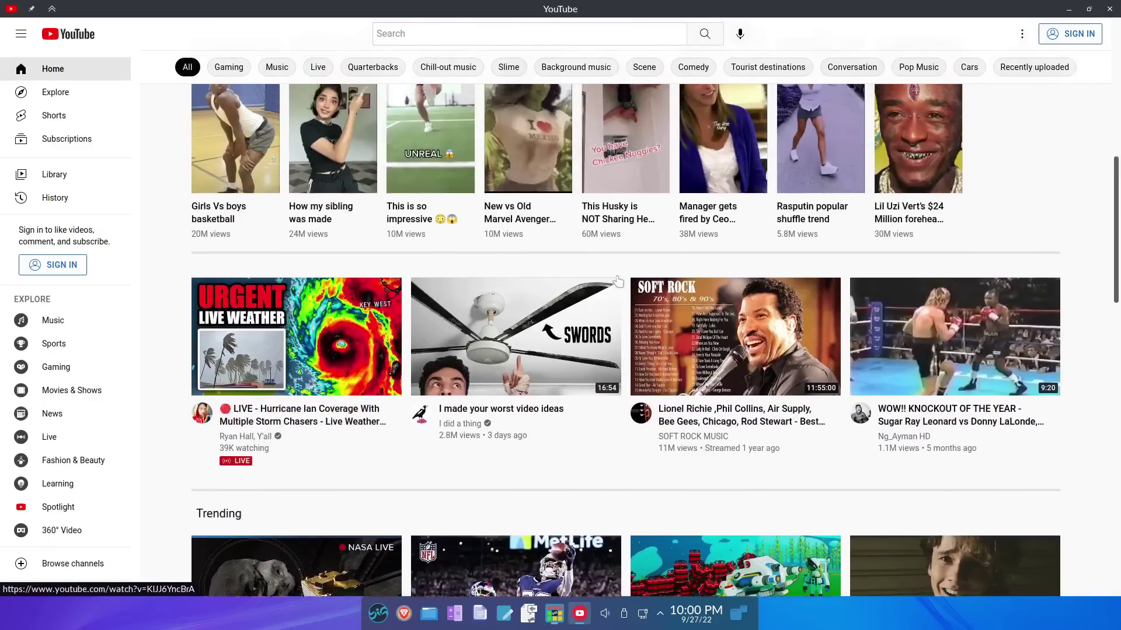
{"action": "scroll", "coordinate": [619, 281], "scroll_direction": "up", "scroll_amount": 1}
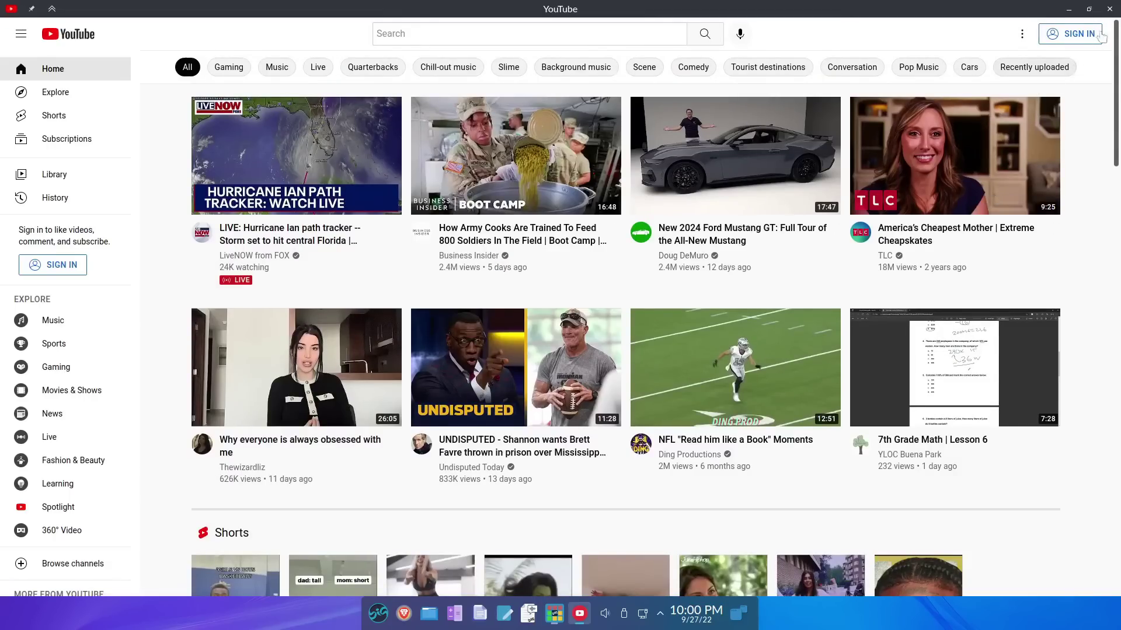
{"action": "left_click", "coordinate": [1109, 10]}
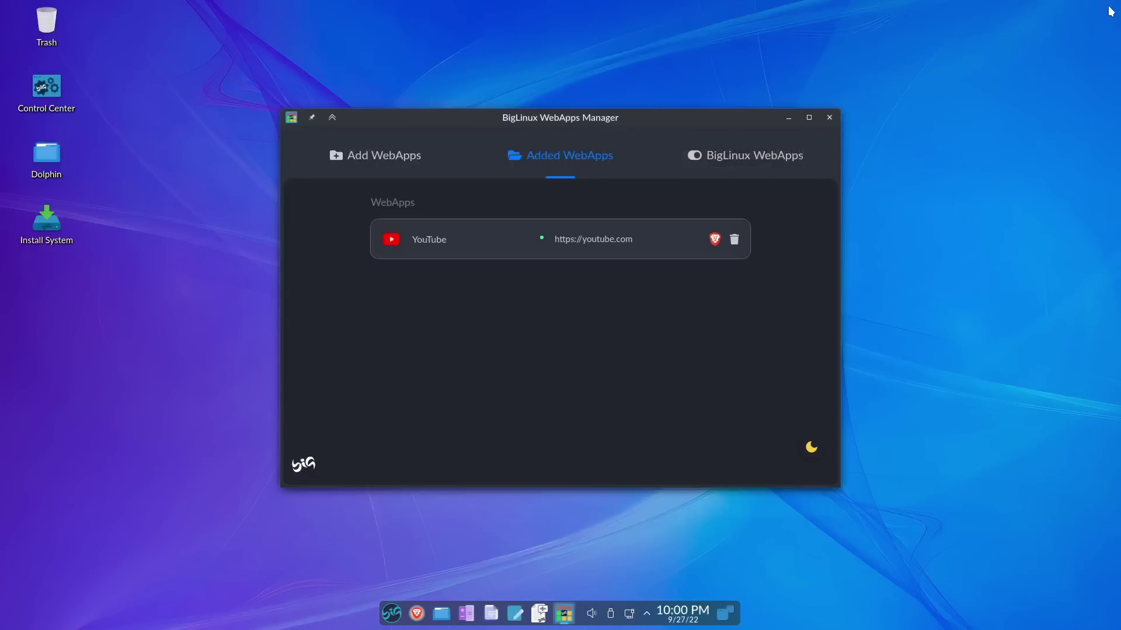
Relaunch the YouTube web app from a launcher search, pin it to the task manager, and close it and the WebApps Manager
{"action": "left_click", "coordinate": [392, 612]}
{"action": "type", "text": "youtube"}
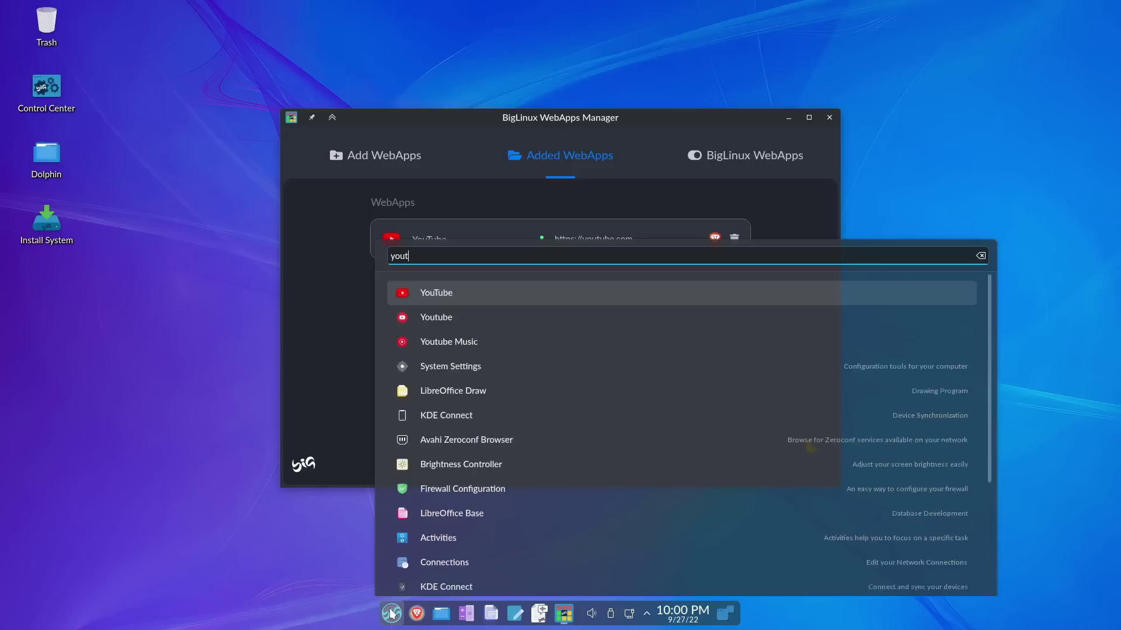
{"action": "left_click", "coordinate": [425, 293]}
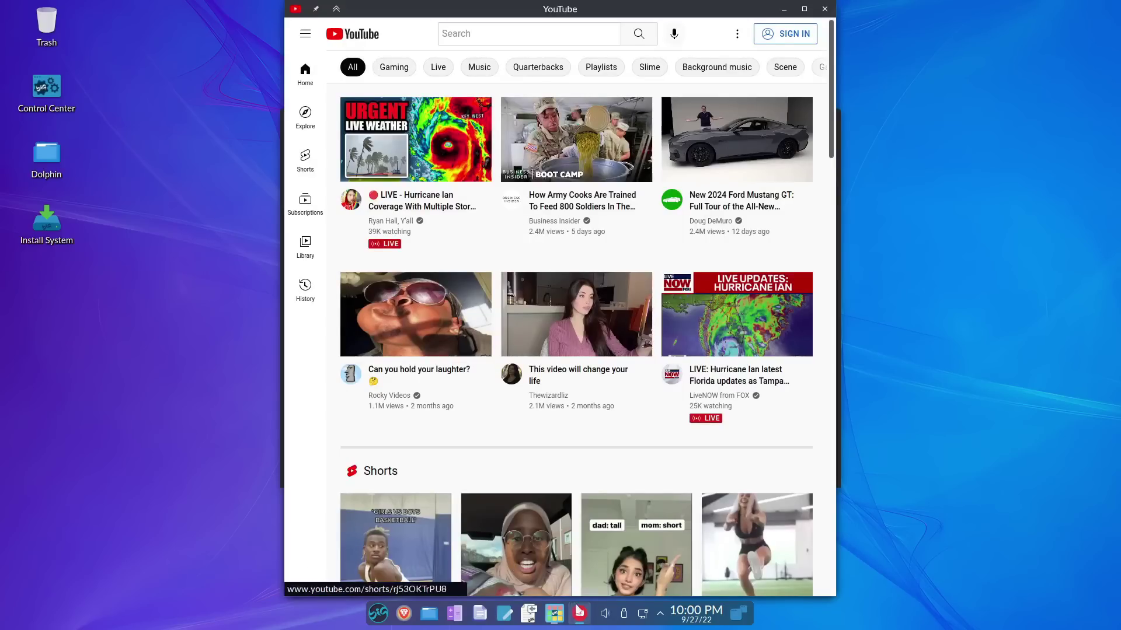
{"action": "right_click", "coordinate": [578, 613]}
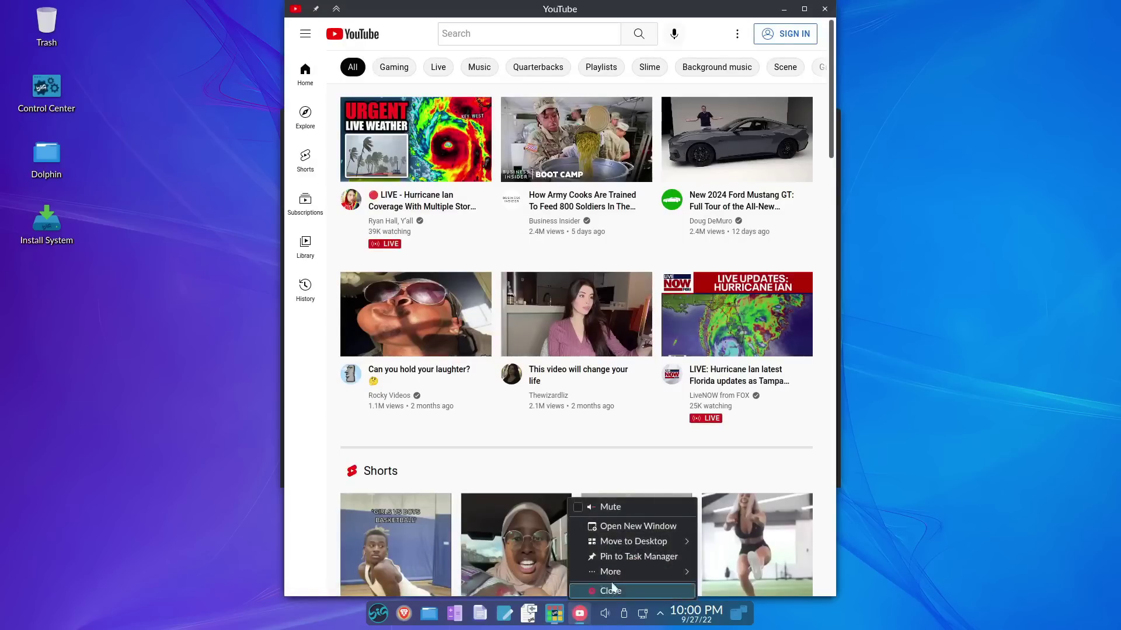
{"action": "left_click", "coordinate": [624, 557]}
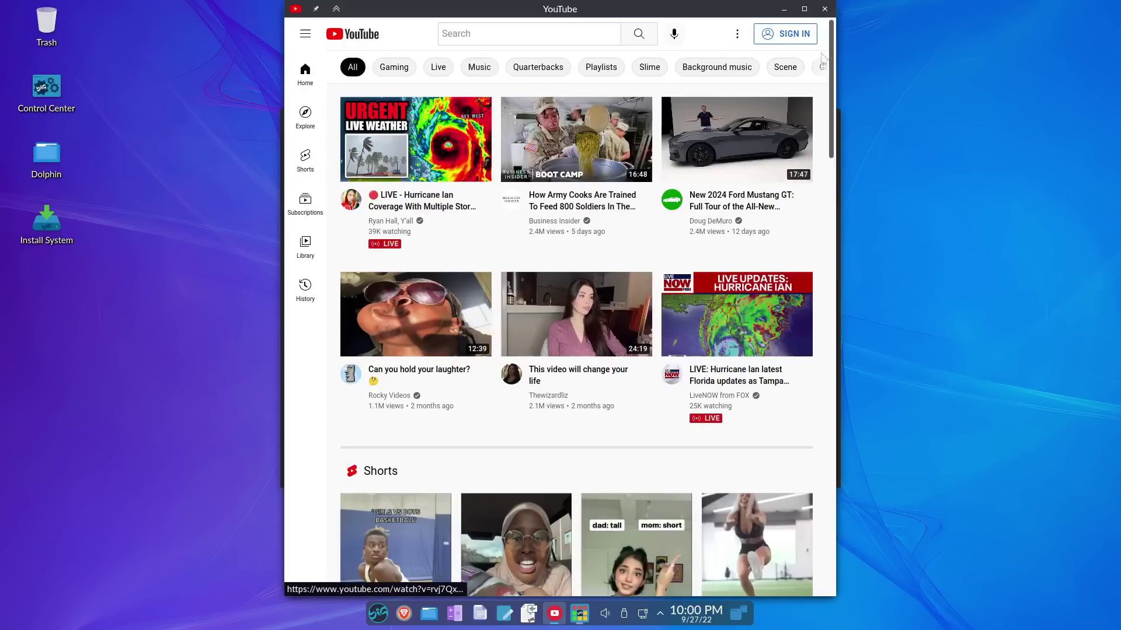
{"action": "left_click", "coordinate": [825, 8]}
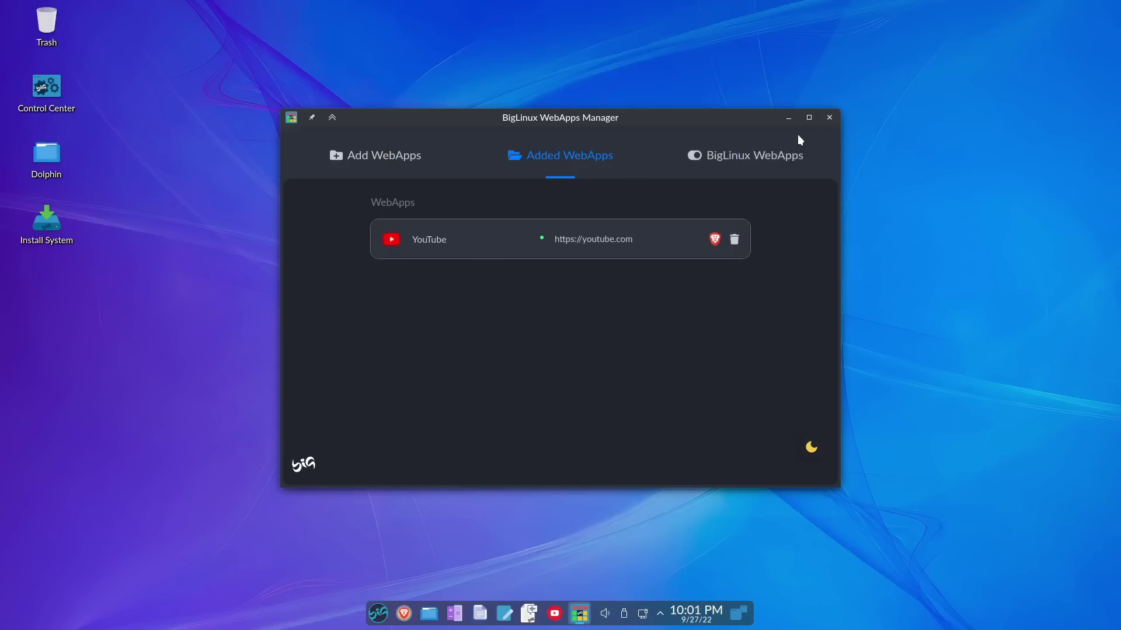
{"action": "left_click", "coordinate": [829, 119]}
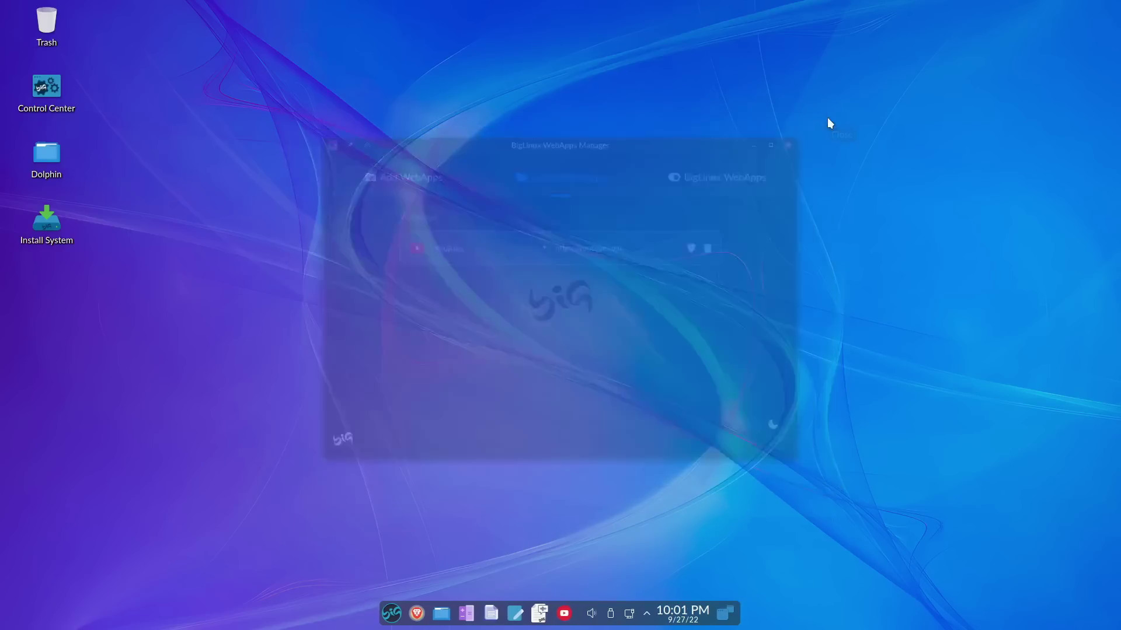
Look through the application launcher's categories, such as Games, Graphics and Multimedia, and close the launcher
{"action": "left_click", "coordinate": [393, 614]}
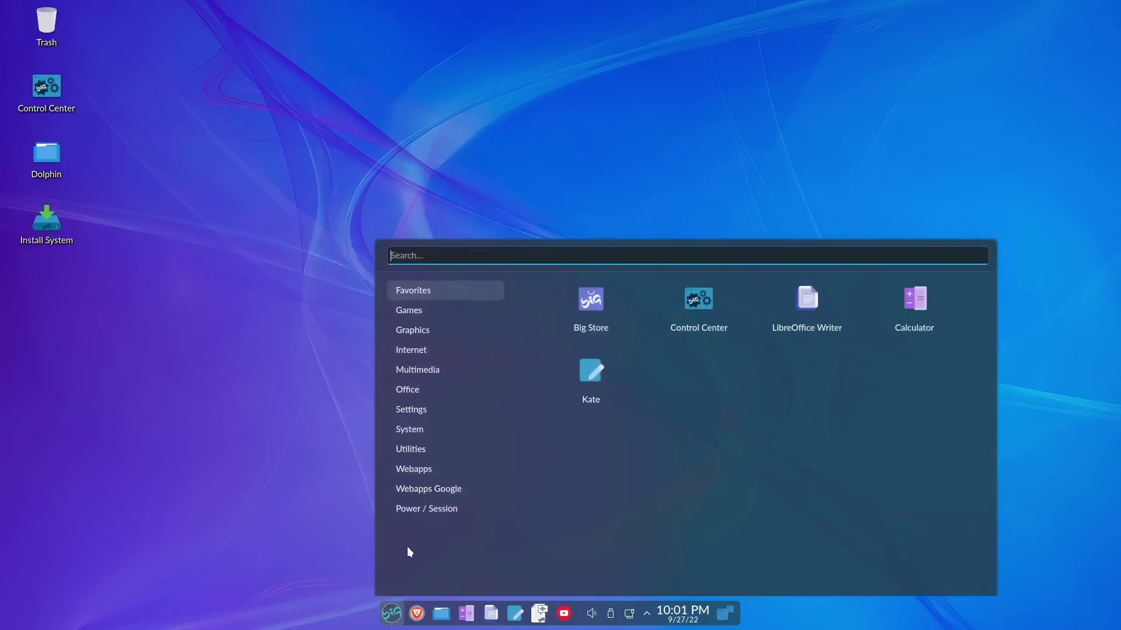
{"action": "left_click", "coordinate": [425, 312]}
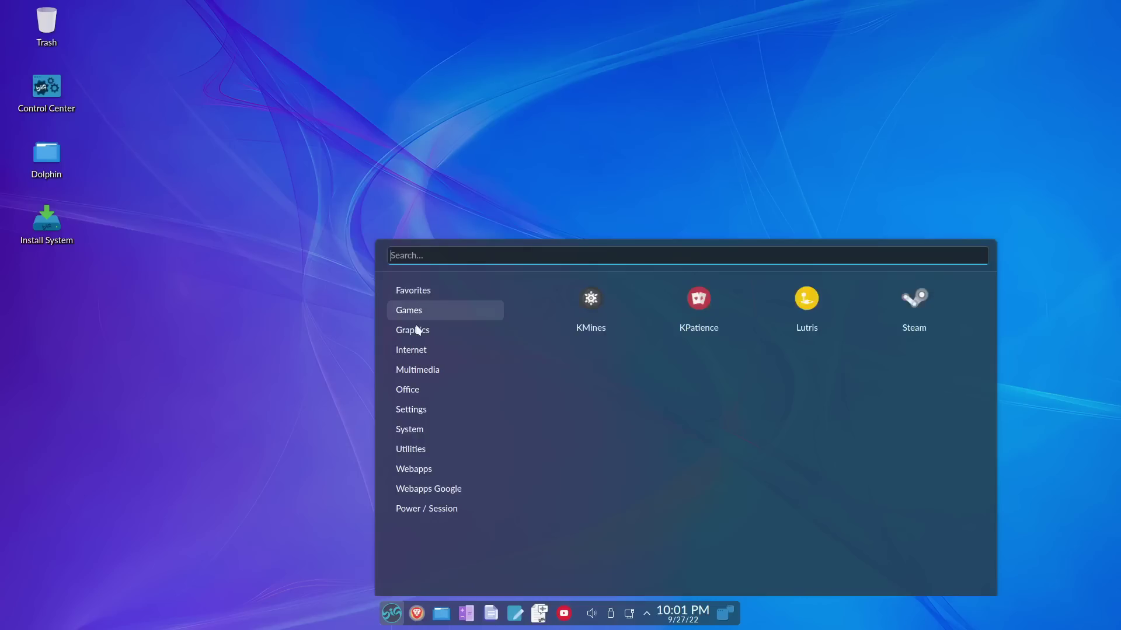
{"action": "left_click", "coordinate": [414, 333]}
{"action": "left_click", "coordinate": [411, 371]}
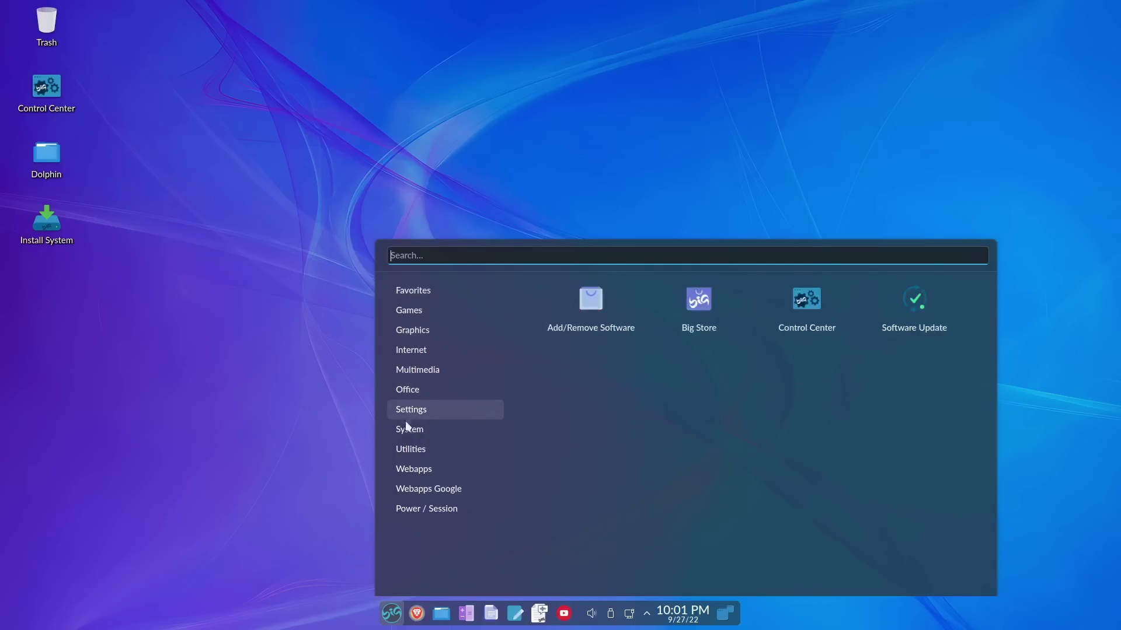
{"action": "left_click", "coordinate": [408, 508]}
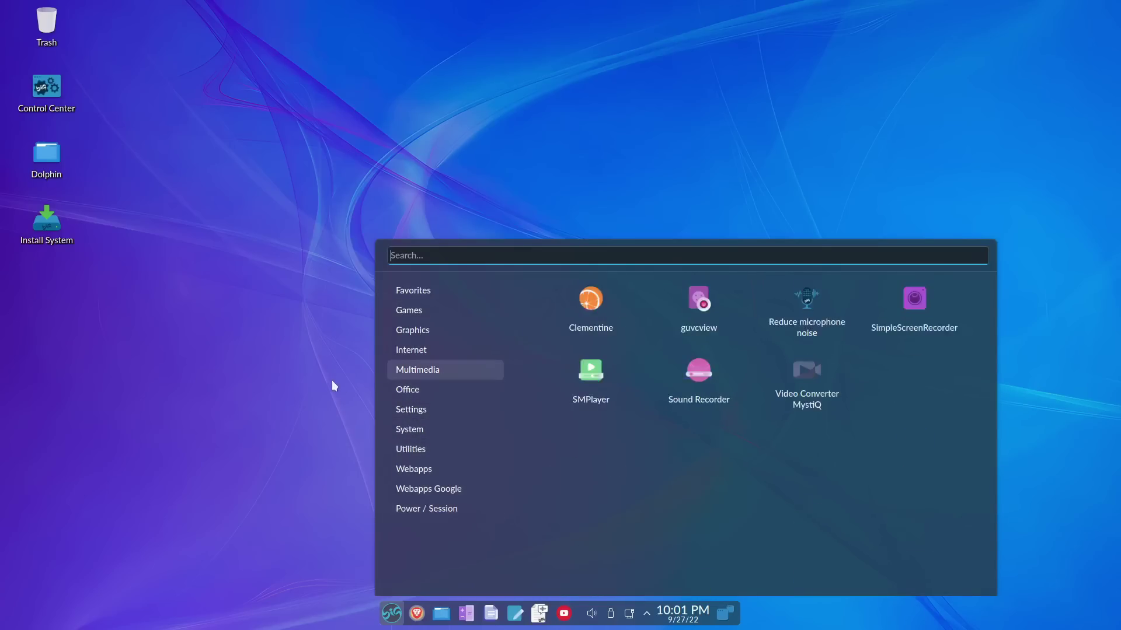
{"action": "left_click", "coordinate": [325, 400]}
Review the general settings of the BigLinux Application Launcher and close them with the options as they are
{"action": "right_click", "coordinate": [397, 616]}
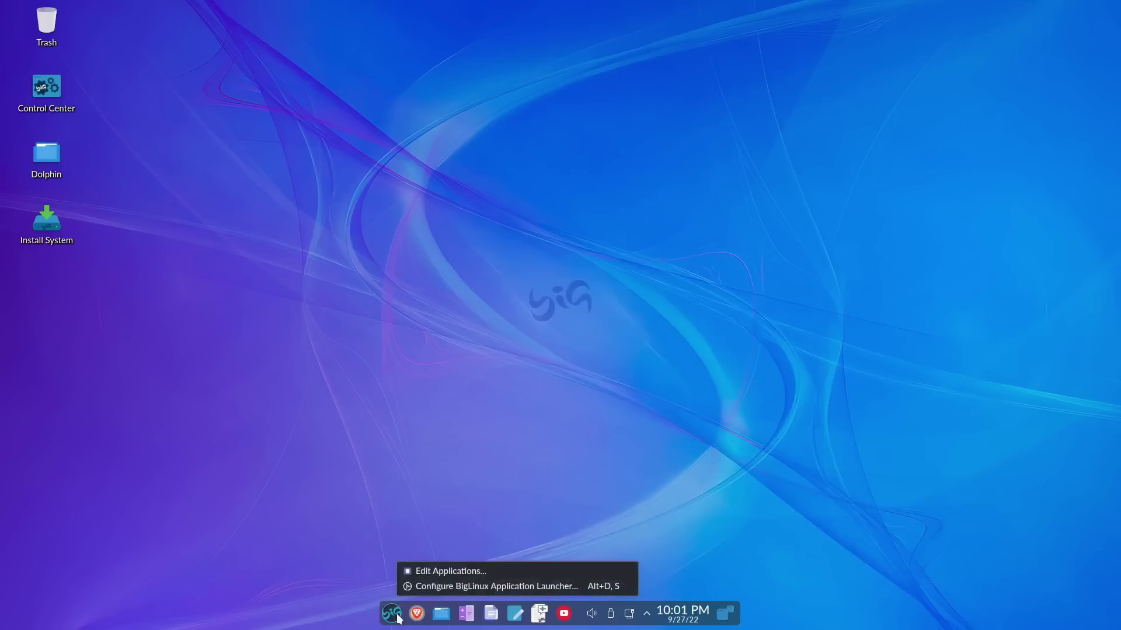
{"action": "left_click", "coordinate": [430, 587]}
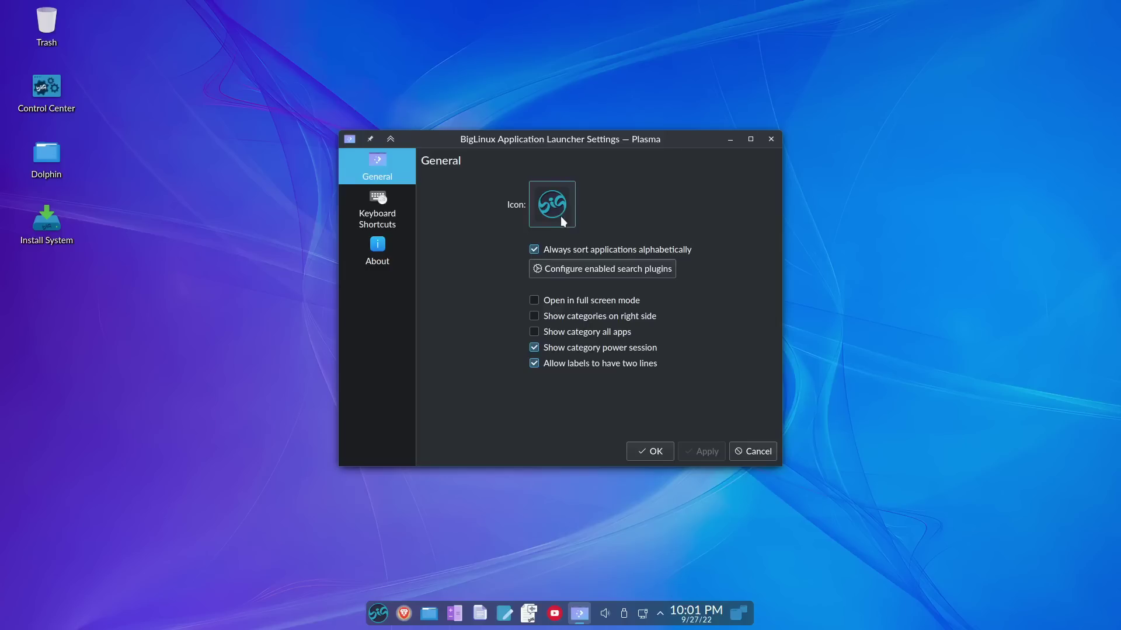
{"action": "left_click", "coordinate": [639, 452]}
Check the applications in the launcher's System category and close the launcher
{"action": "left_click", "coordinate": [387, 612]}
{"action": "left_click", "coordinate": [415, 429]}
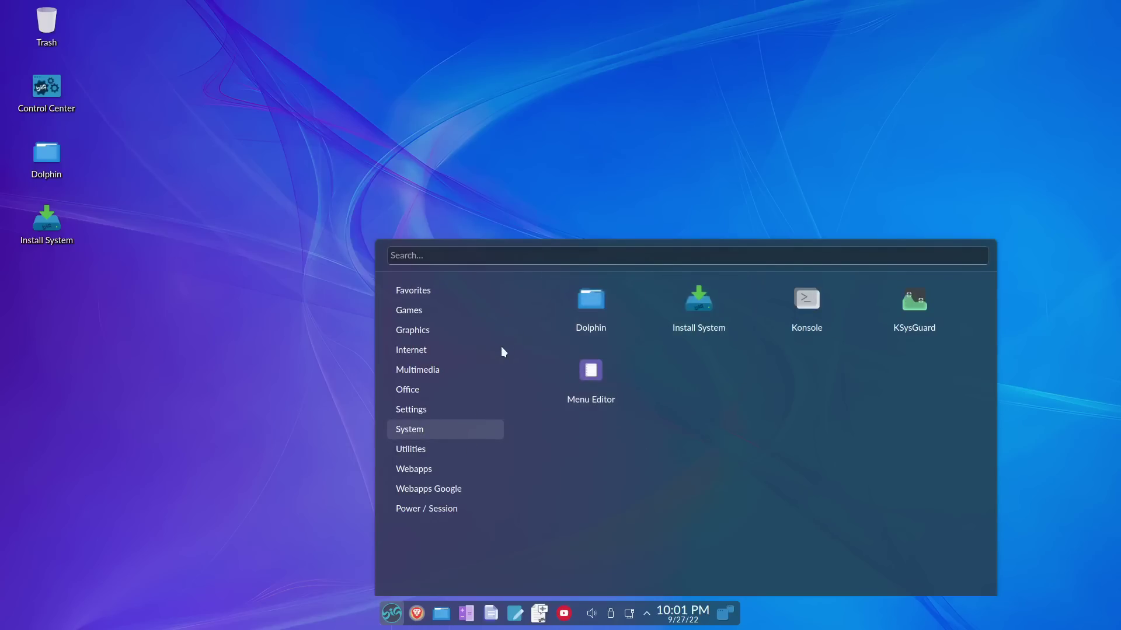
{"action": "left_click", "coordinate": [402, 174]}
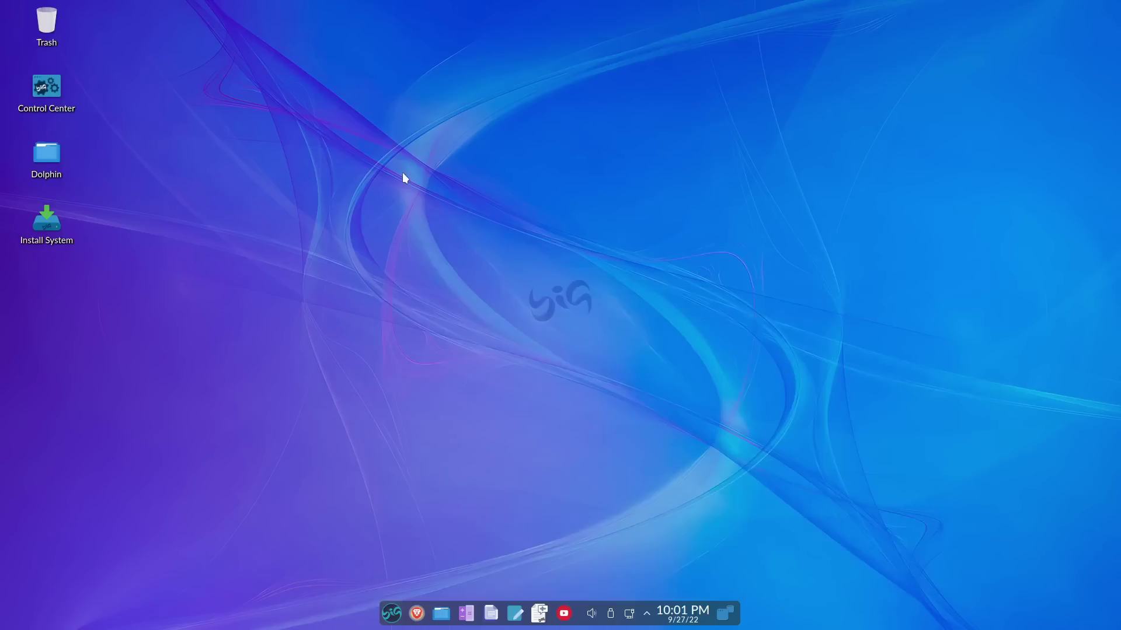
Set the desktop wallpaper to antelope-canyon
{"action": "right_click", "coordinate": [401, 175]}
{"action": "left_click", "coordinate": [426, 186]}
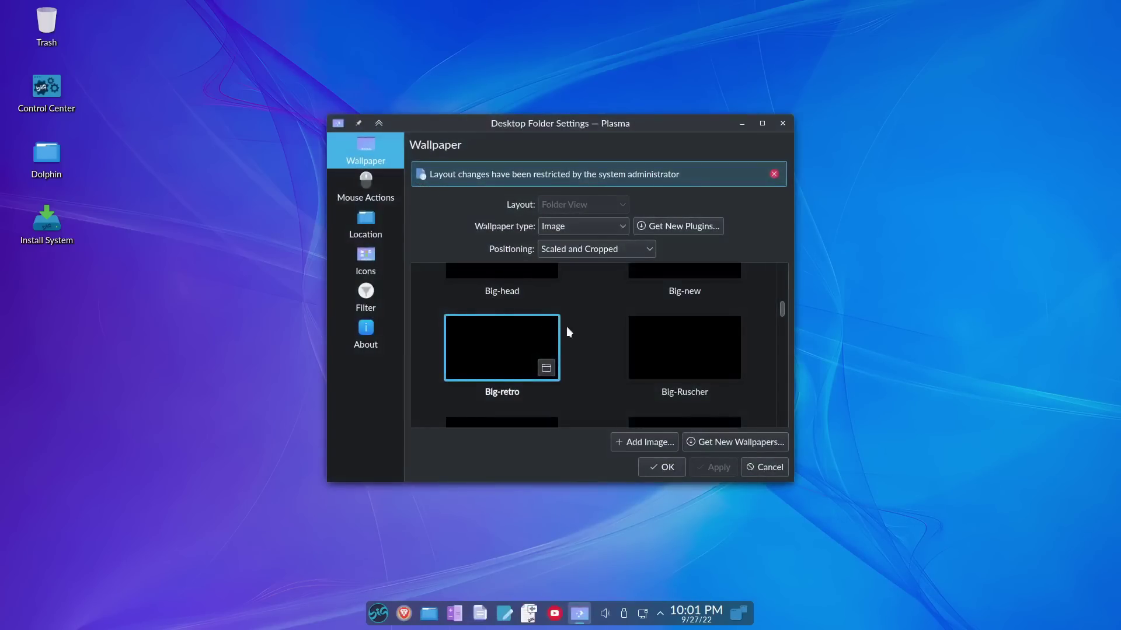
{"action": "scroll", "coordinate": [646, 374], "scroll_direction": "up", "scroll_amount": 5}
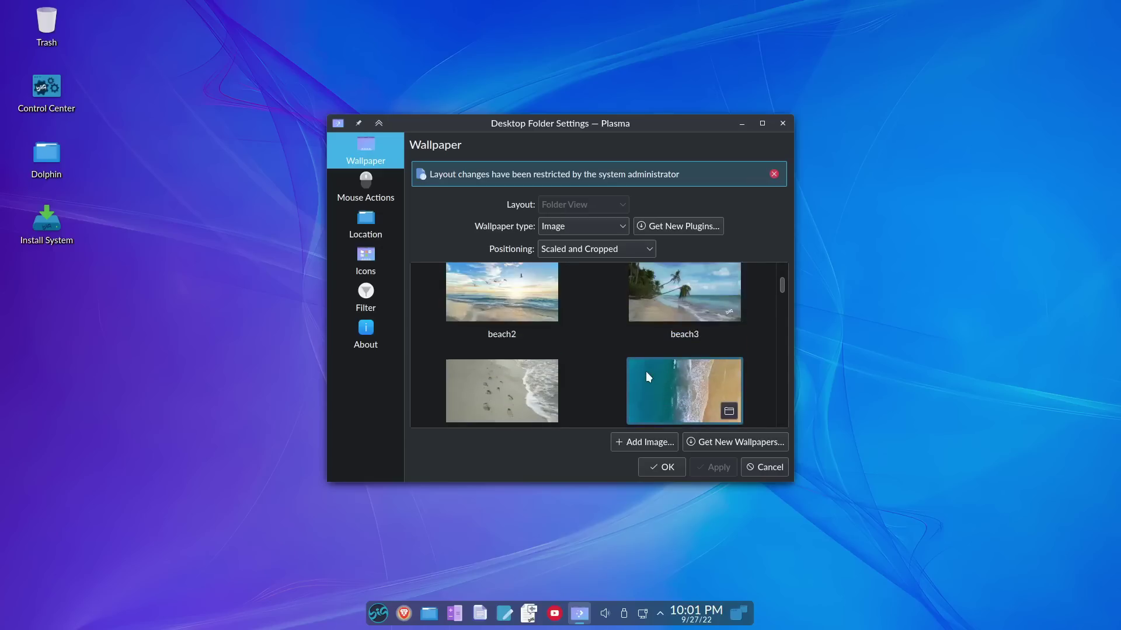
{"action": "scroll", "coordinate": [645, 374], "scroll_direction": "up", "scroll_amount": 2}
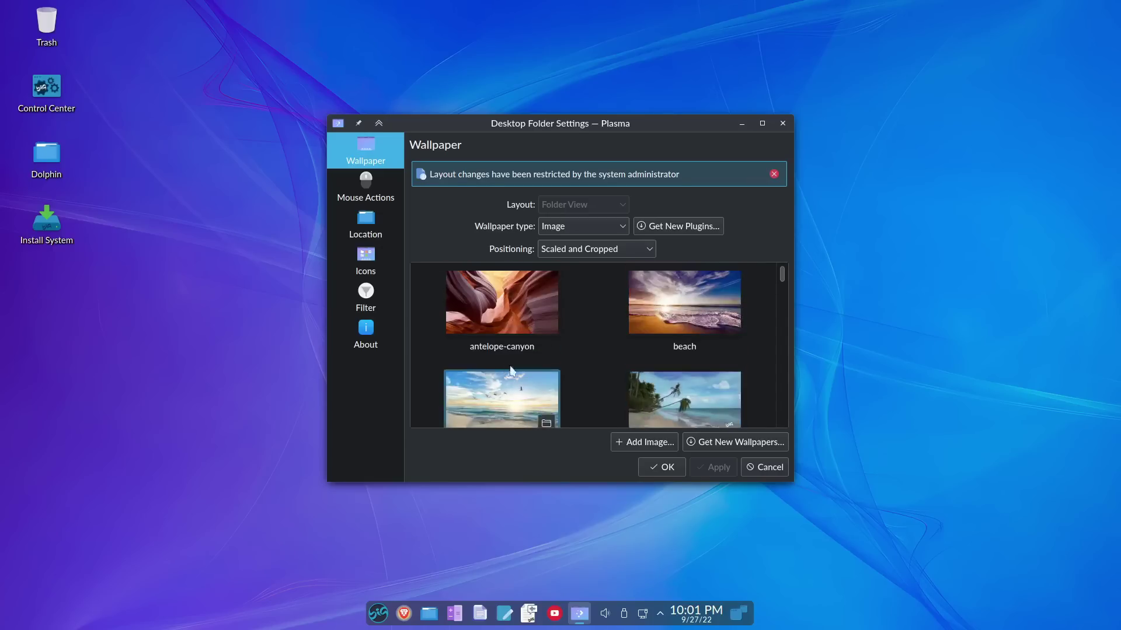
{"action": "left_click", "coordinate": [502, 302]}
{"action": "left_click", "coordinate": [703, 472]}
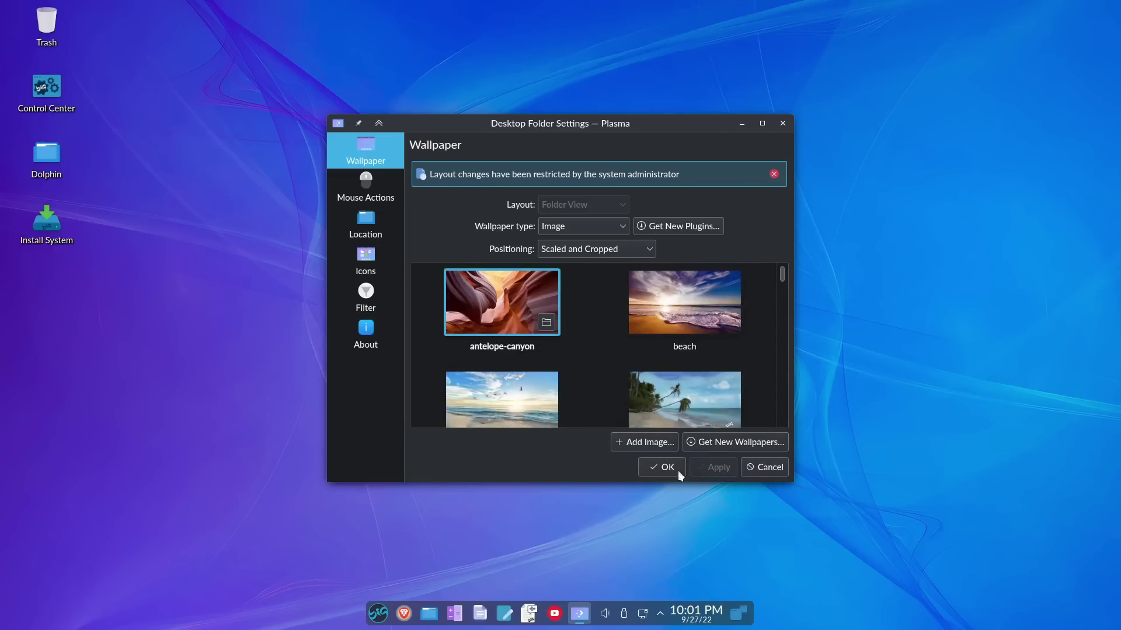
{"action": "left_click", "coordinate": [664, 467]}
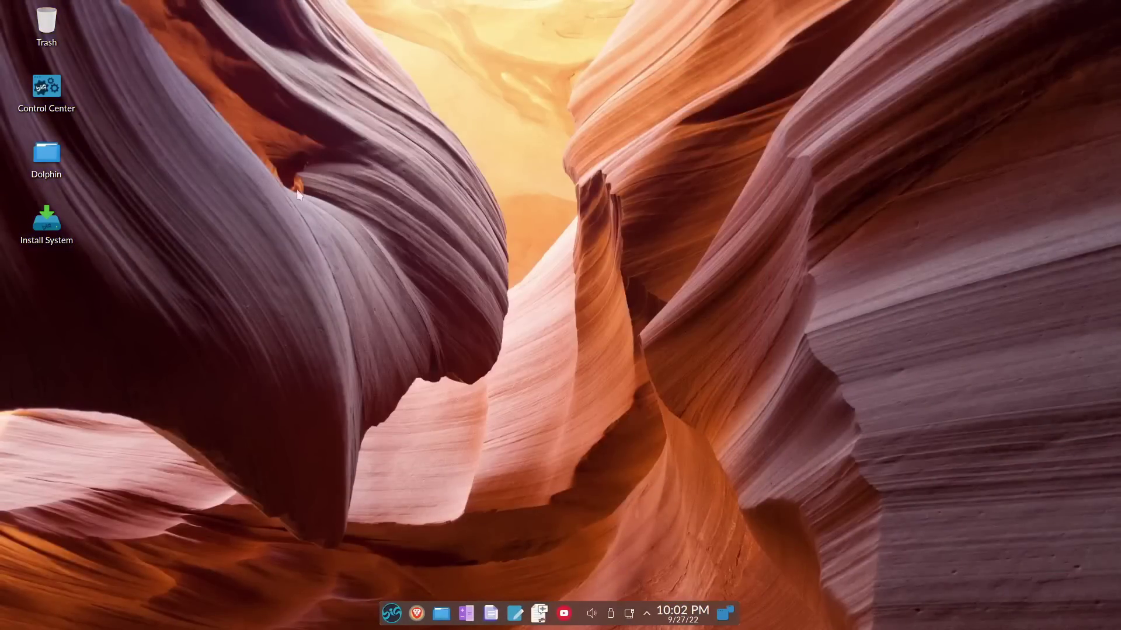
Change the desktop wallpaper to Big-tech
{"action": "right_click", "coordinate": [573, 238]}
{"action": "left_click", "coordinate": [587, 242]}
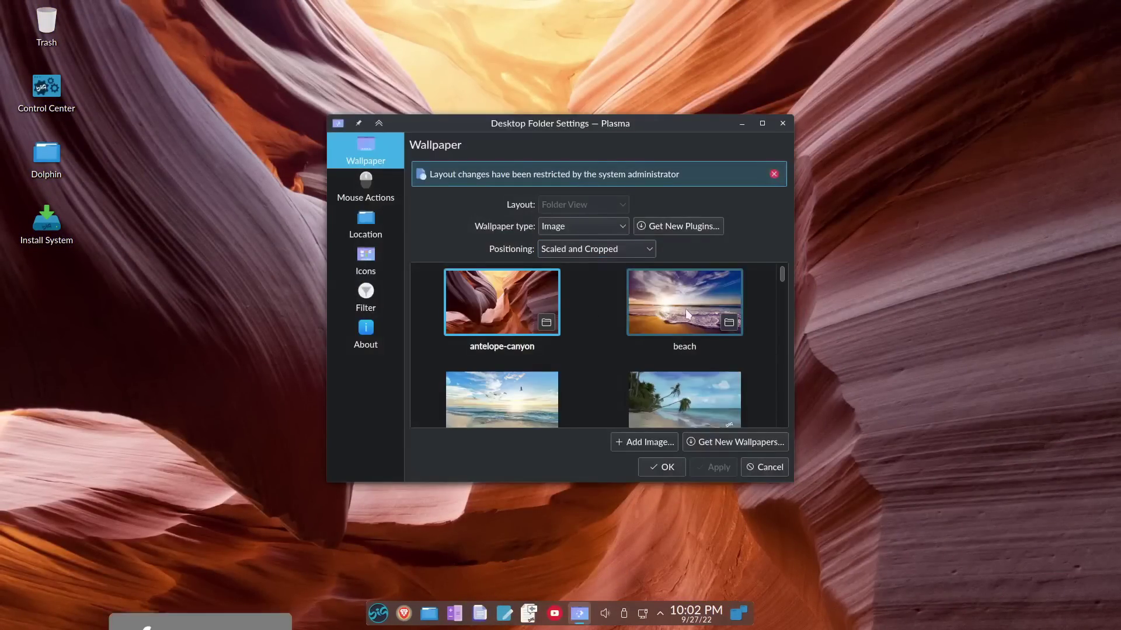
{"action": "scroll", "coordinate": [677, 306], "scroll_direction": "down", "scroll_amount": 5}
{"action": "scroll", "coordinate": [673, 305], "scroll_direction": "down", "scroll_amount": 1}
{"action": "left_click", "coordinate": [680, 351]}
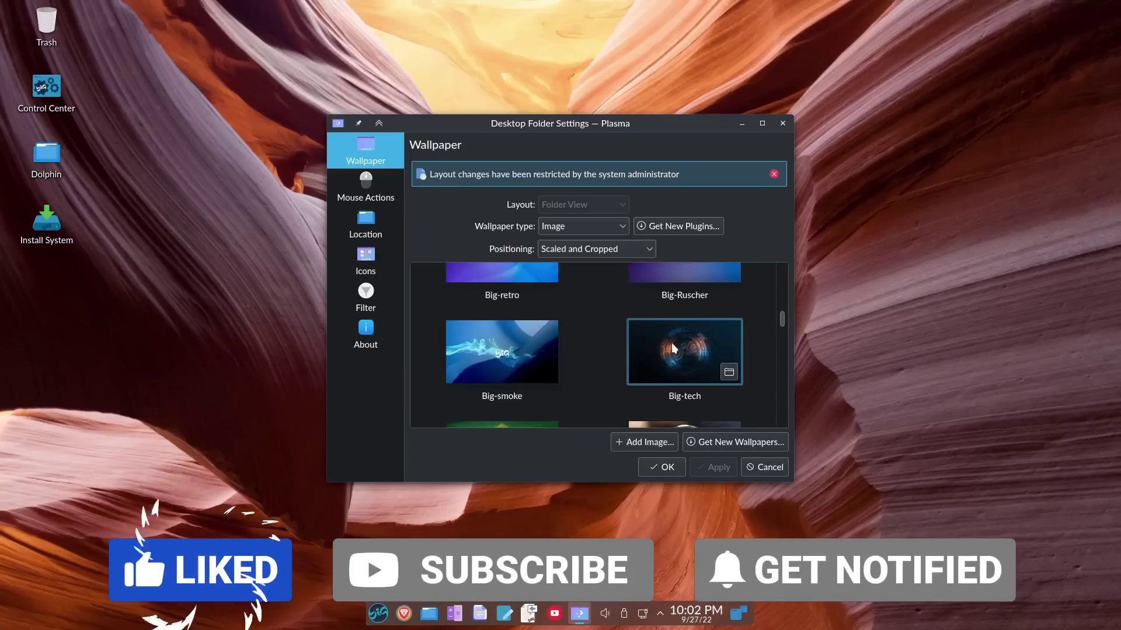
{"action": "left_click", "coordinate": [666, 468]}
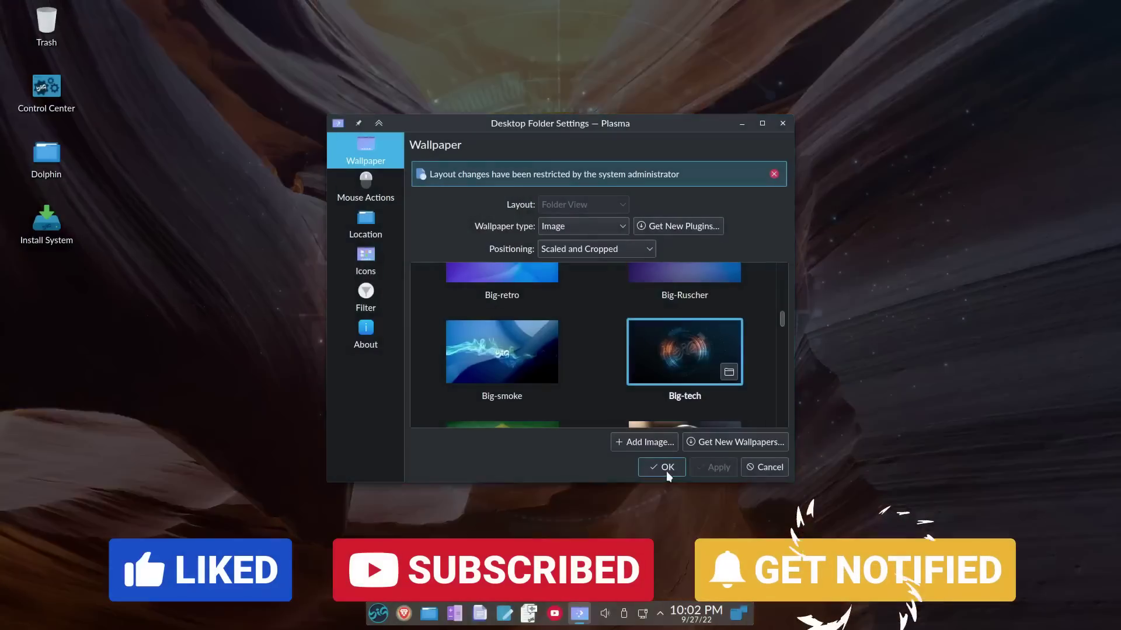